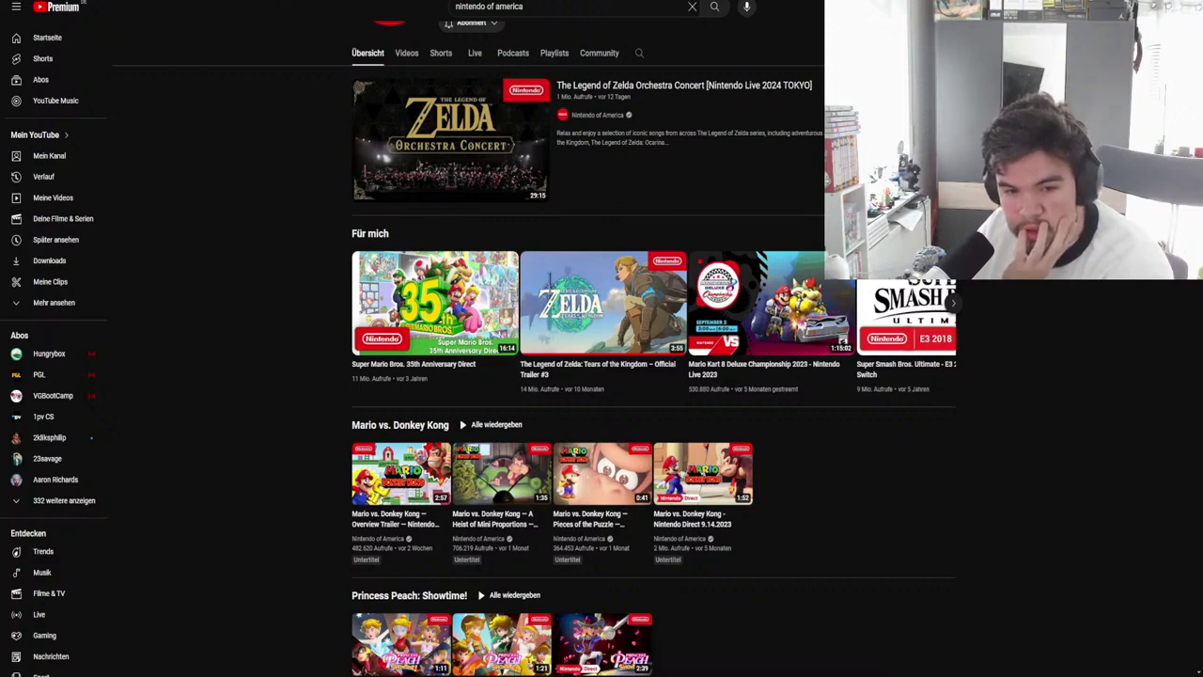
Switch to Photoshop and draw a thin horizontal rectangle about 555 px wide across the upper part of the canvas
key("alt+Tab")
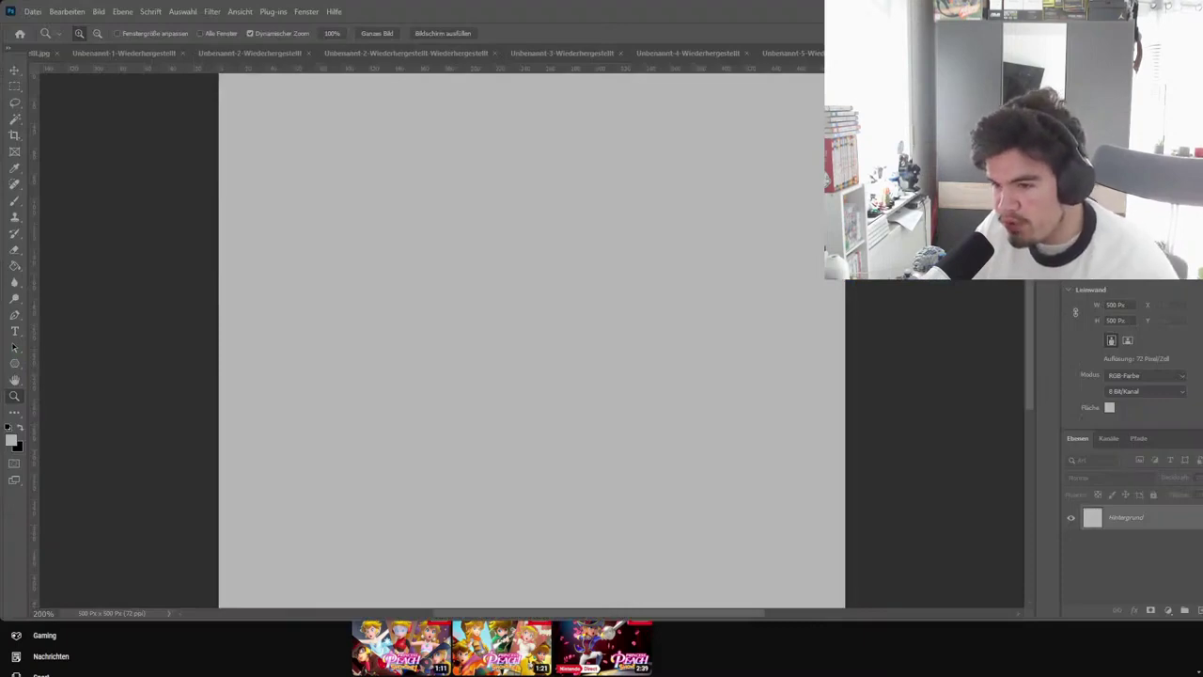
left_click(20, 430)
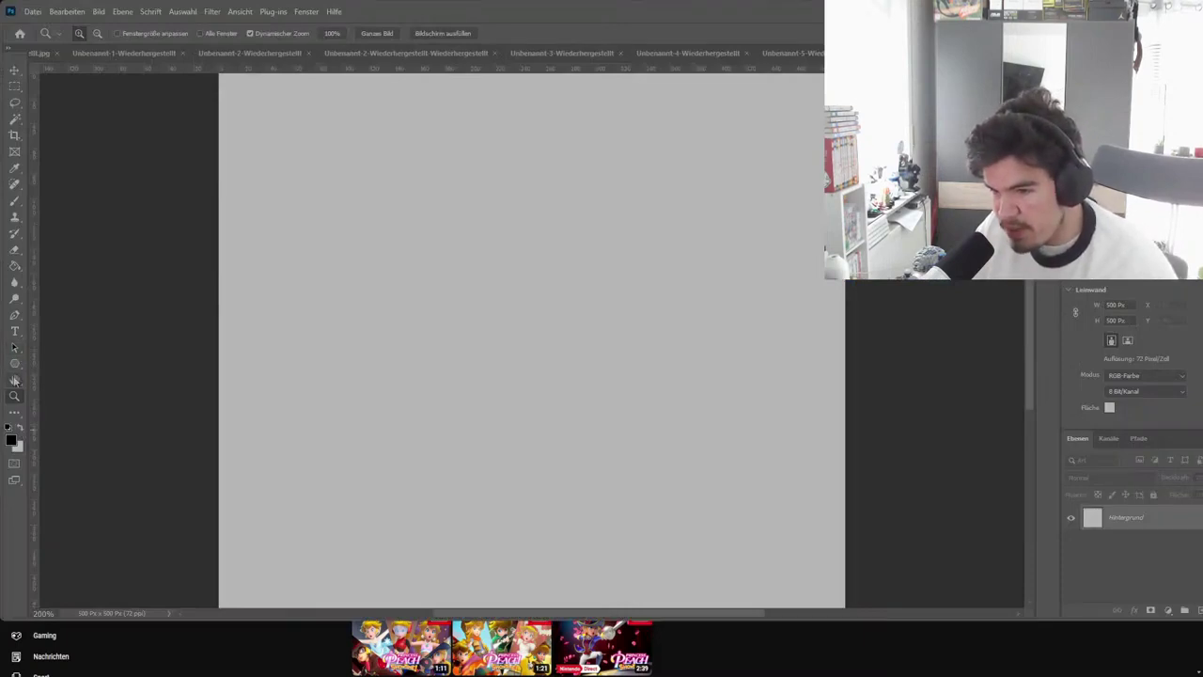
left_click(16, 365)
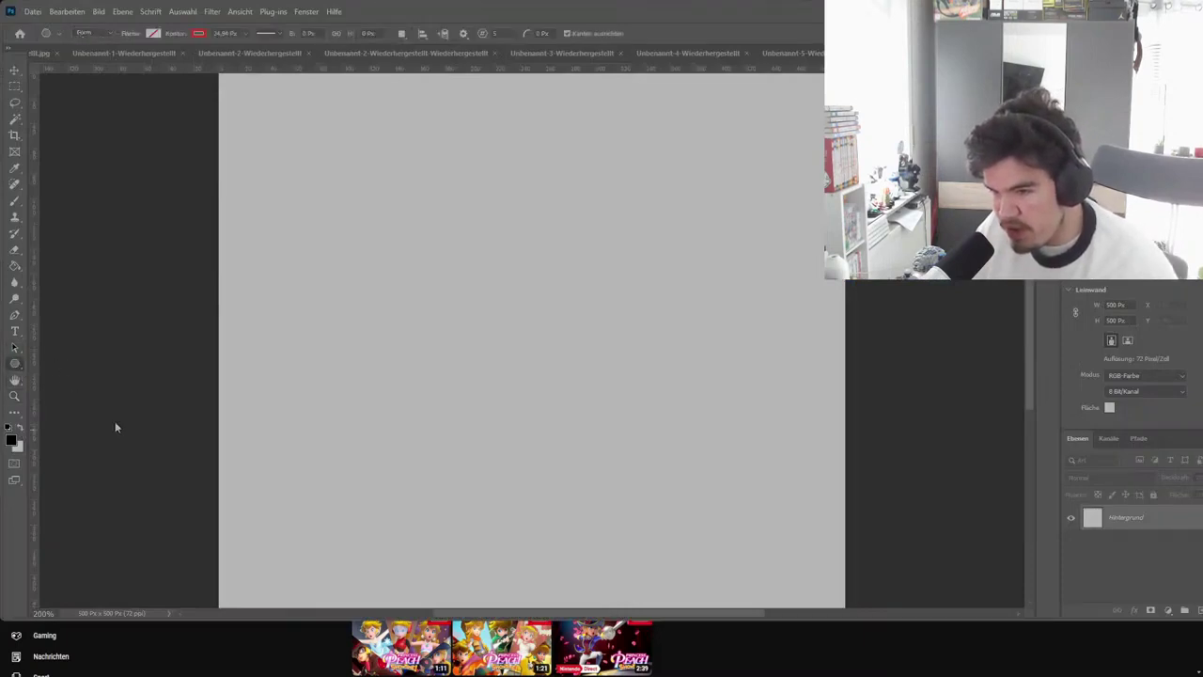
key("shift+u")
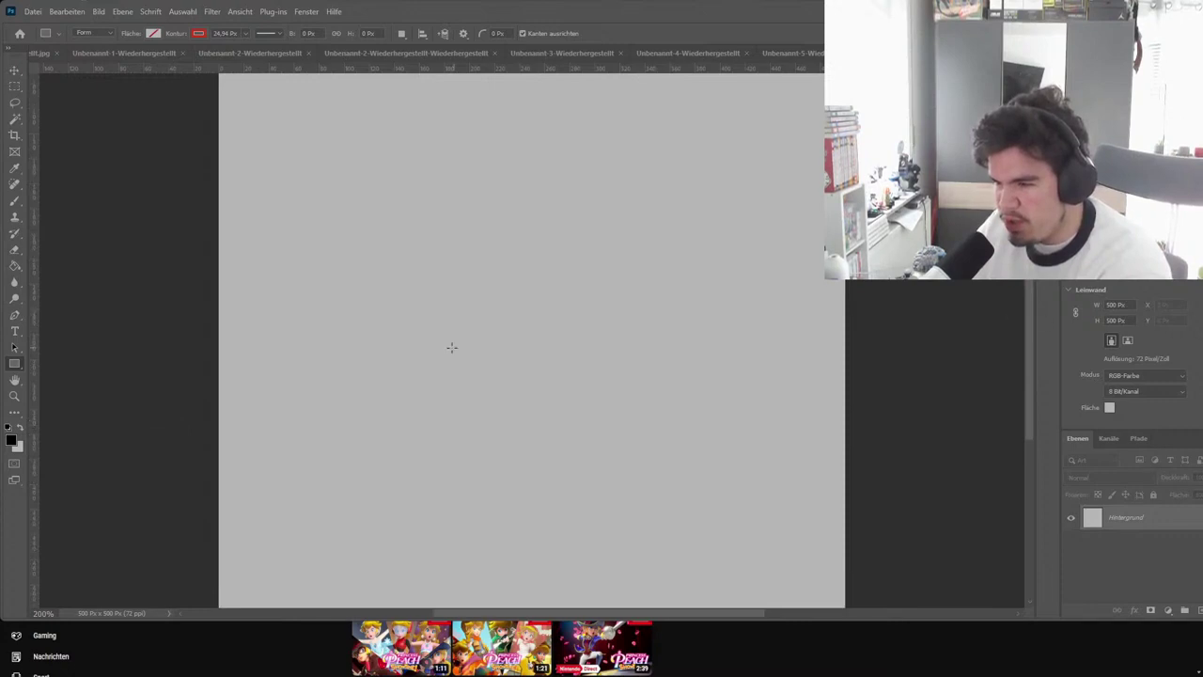
scroll(188, 402, "up", 2)
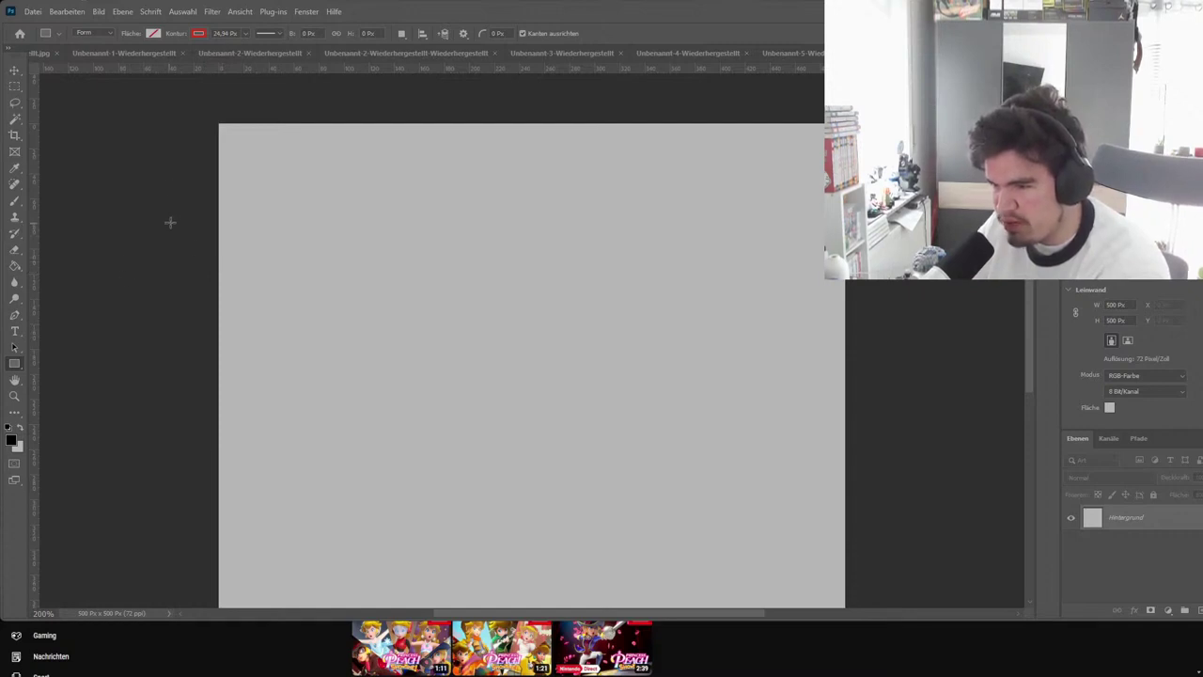
mouse_move(175, 220)
left_mouse_down()
mouse_move(707, 204)
mouse_move(873, 214)
left_mouse_up()
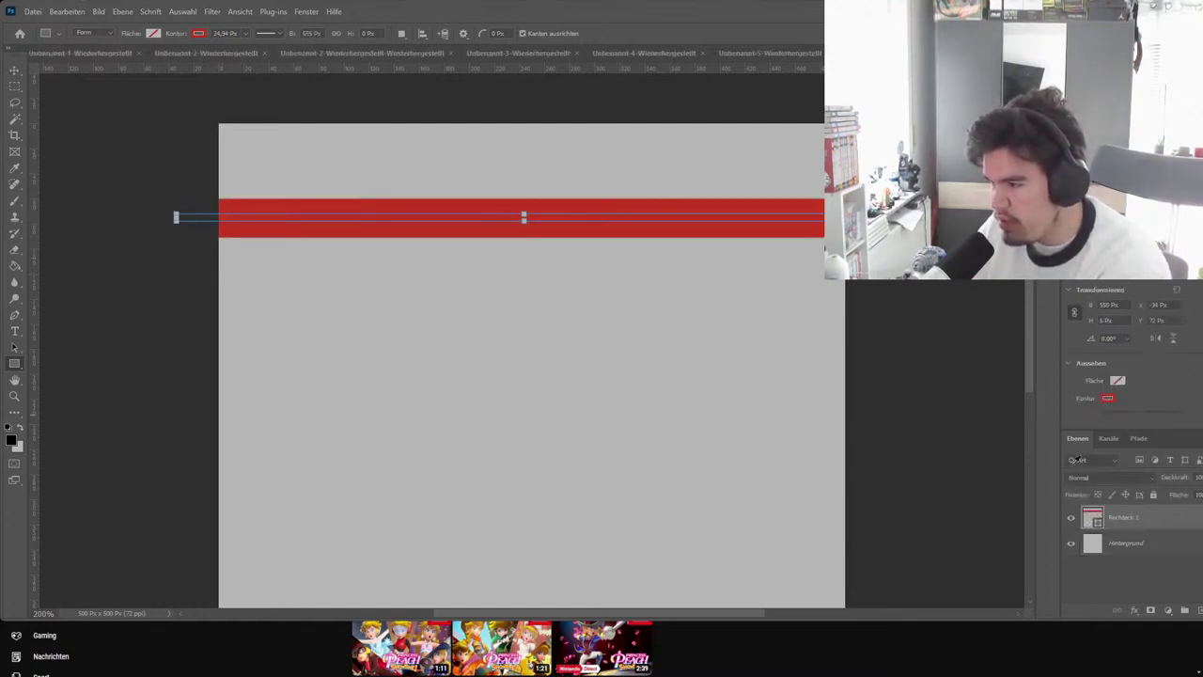
Give the horizontal bar a black outline about 2.5 px thick and flatten the bar to about 3 px high
key("ctrl+z")
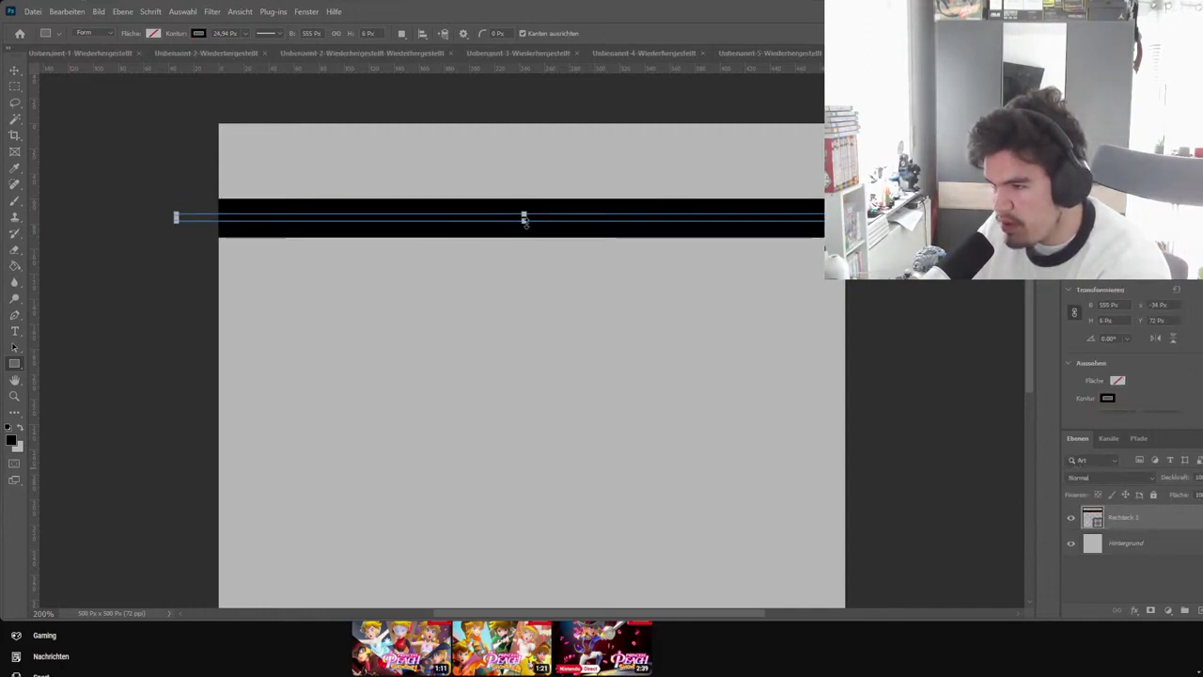
left_click_drag(525, 219, 524, 211)
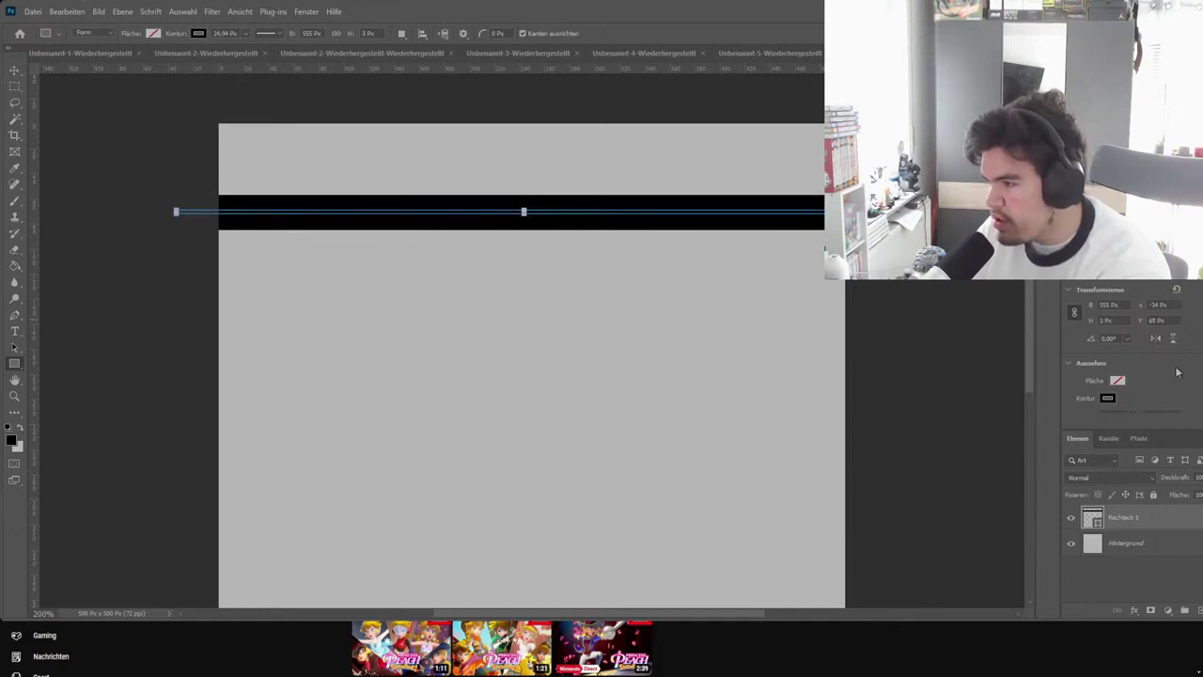
scroll(1176, 367, "down", 2)
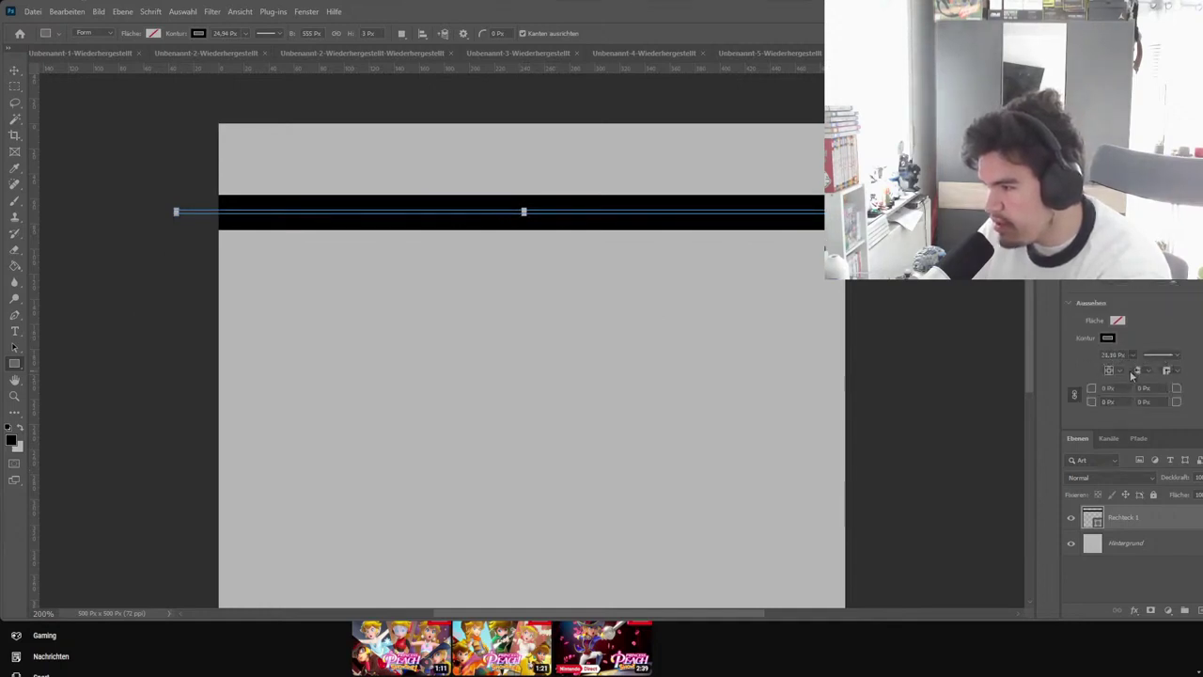
left_click_drag(1134, 374, 1108, 372)
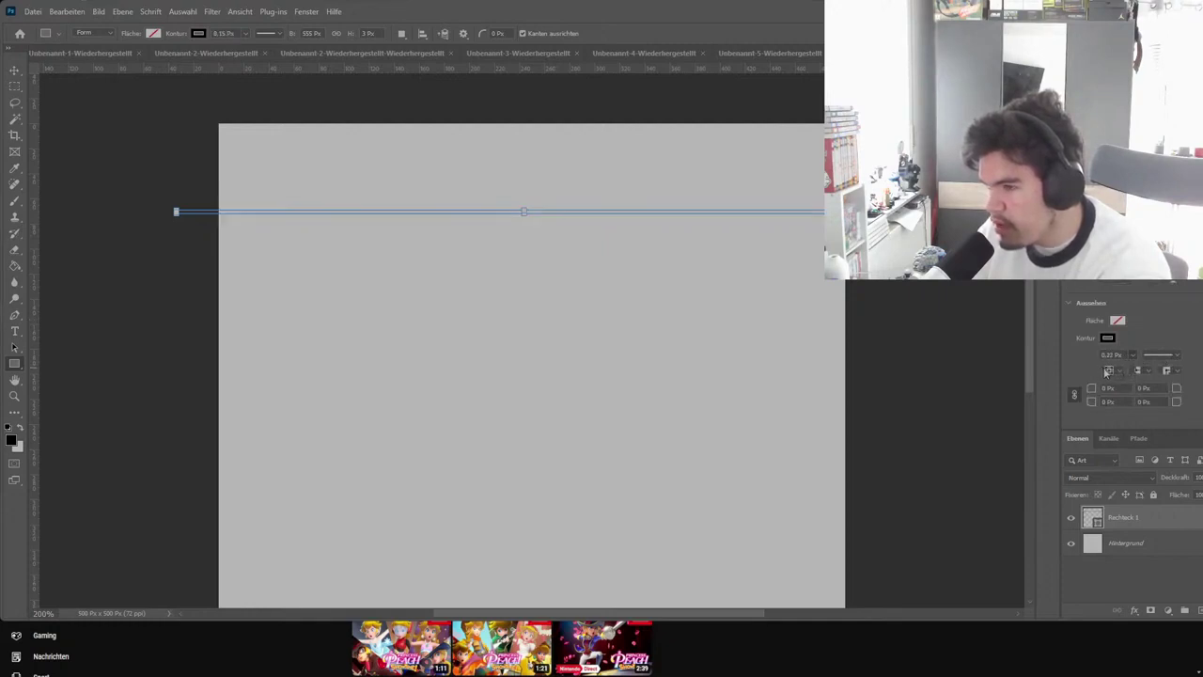
left_click_drag(1111, 373, 1106, 370)
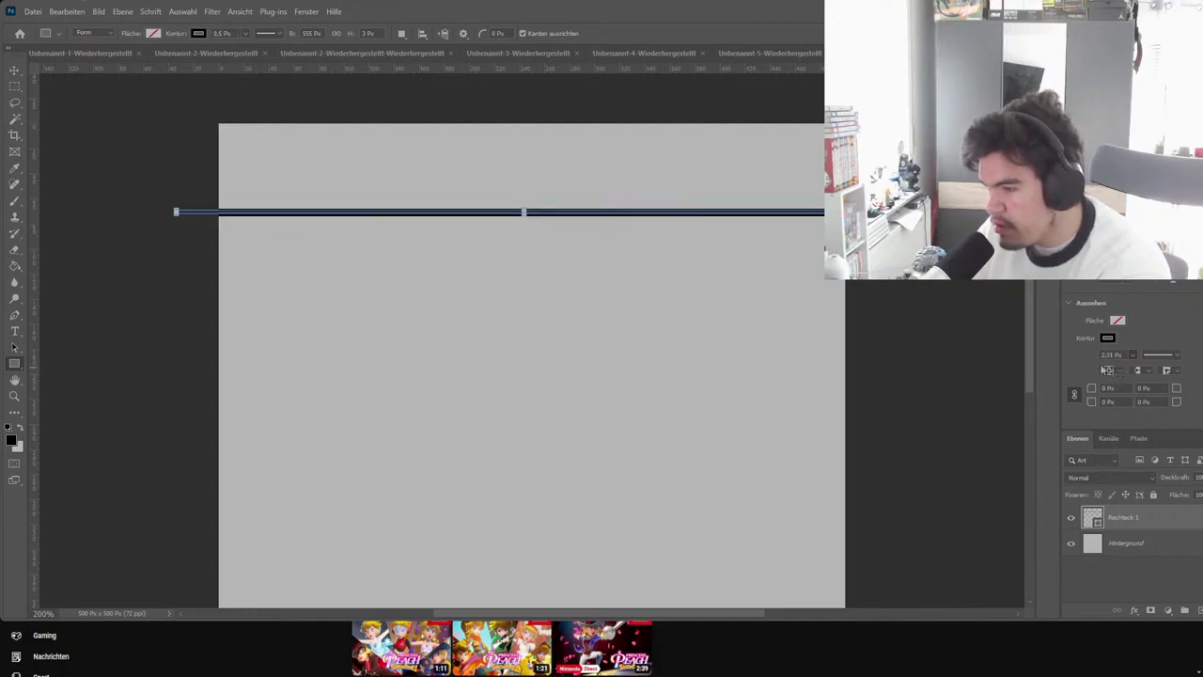
left_click(717, 200)
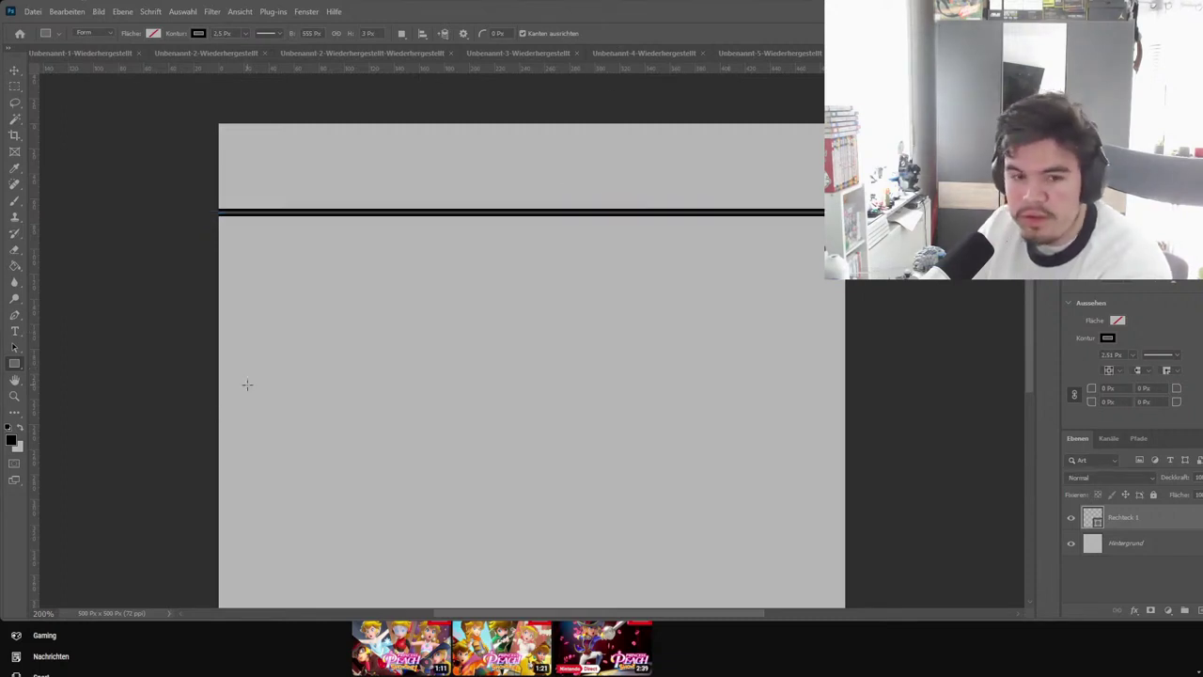
left_click_drag(331, 121, 333, 349)
scroll(442, 341, "up", 5)
scroll(500, 315, "up", 3)
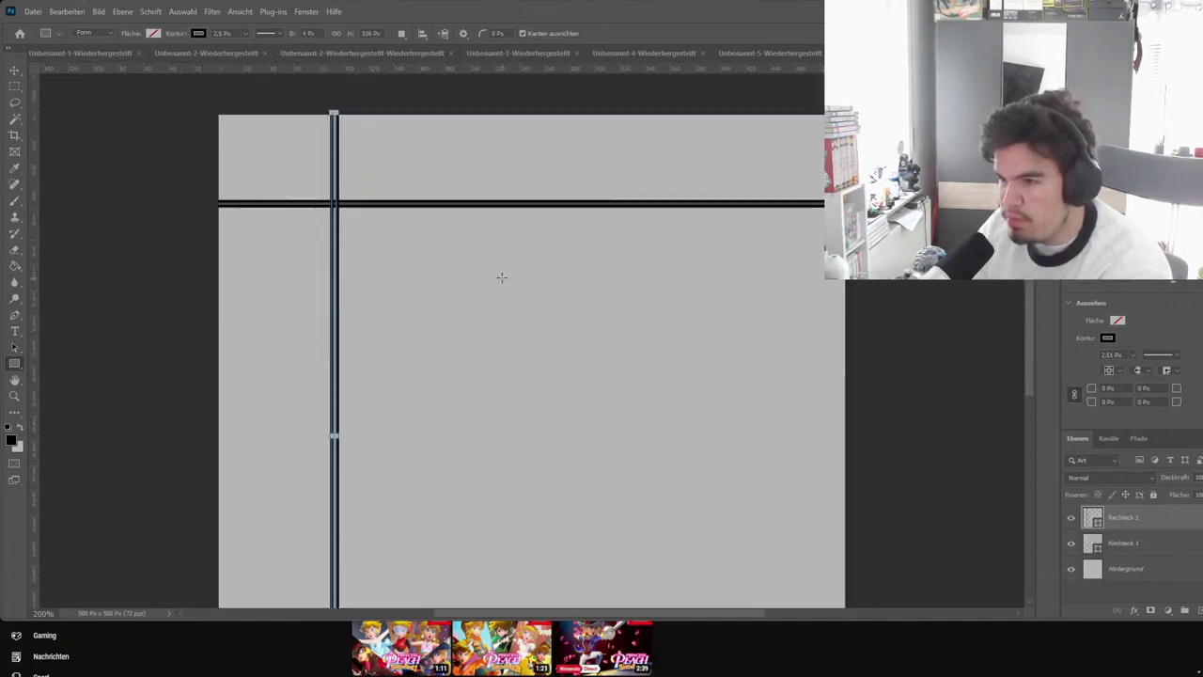
left_click_drag(428, 155, 438, 329)
scroll(499, 329, "up", 3)
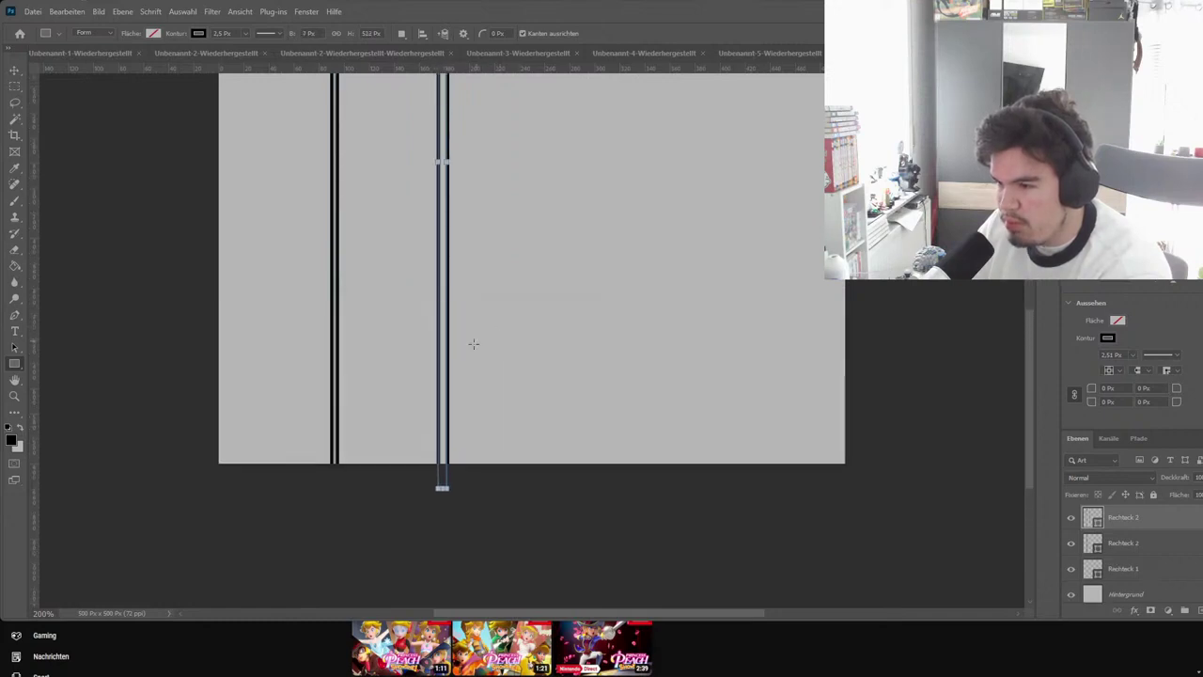
left_click_drag(437, 161, 445, 164)
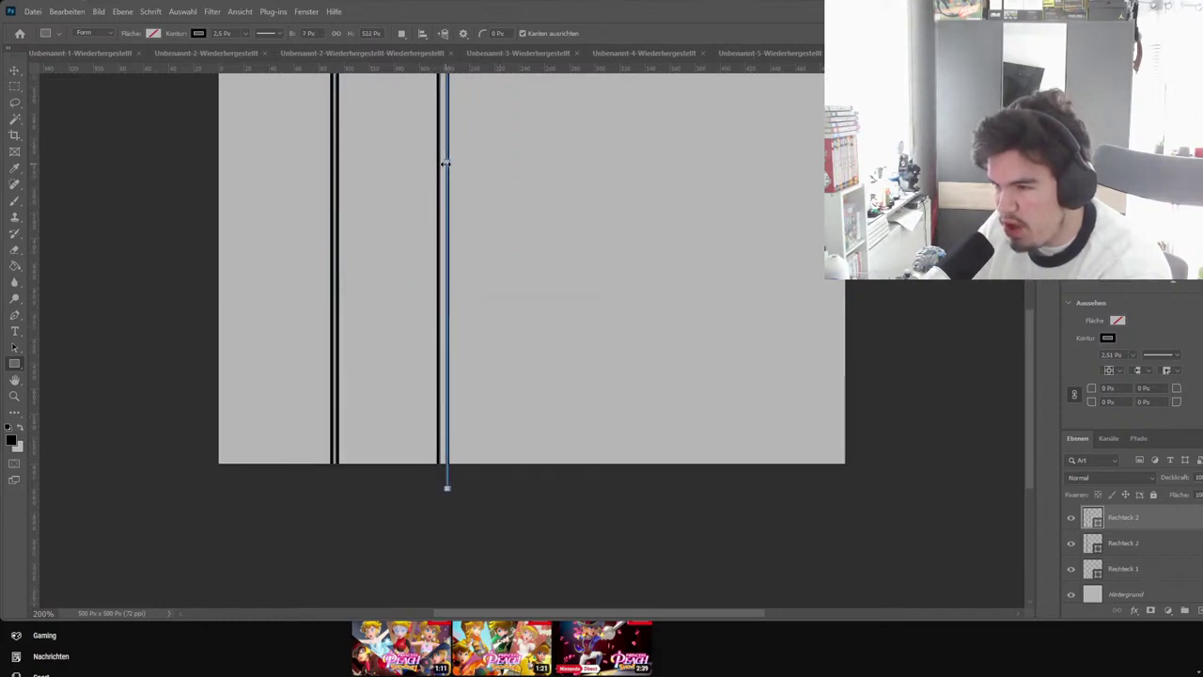
scroll(416, 210, "up", 7)
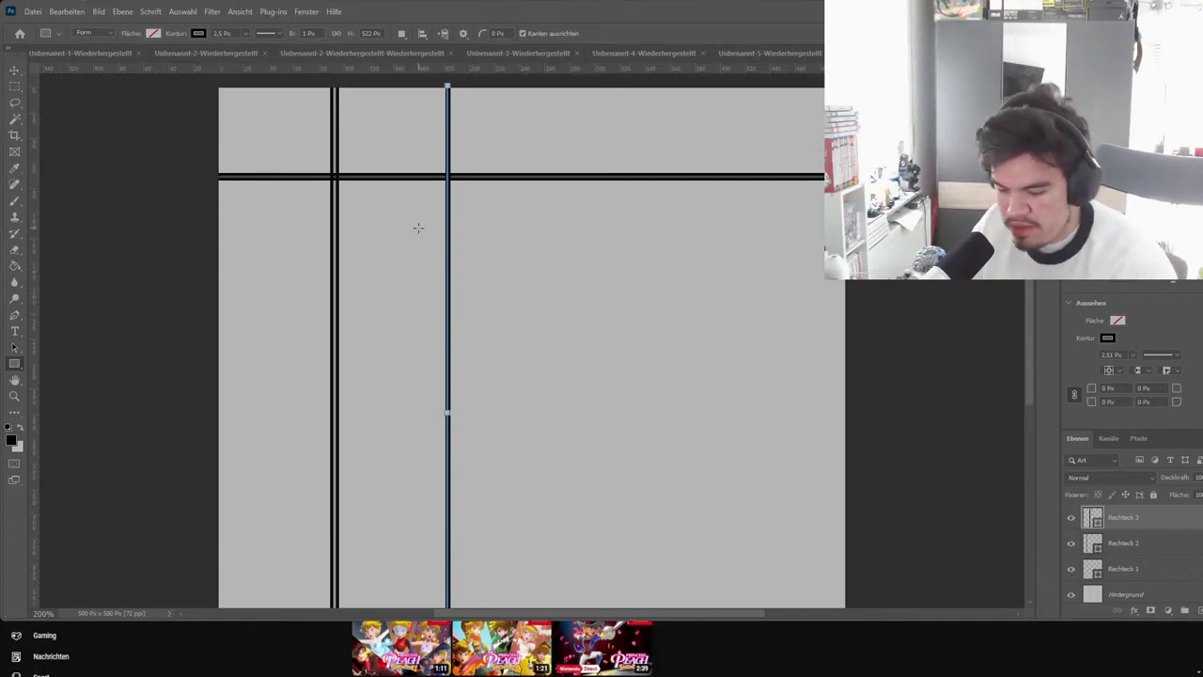
key("ctrl+z")
key("ctrl+z")
key("ctrl+z")
key("ctrl+z")
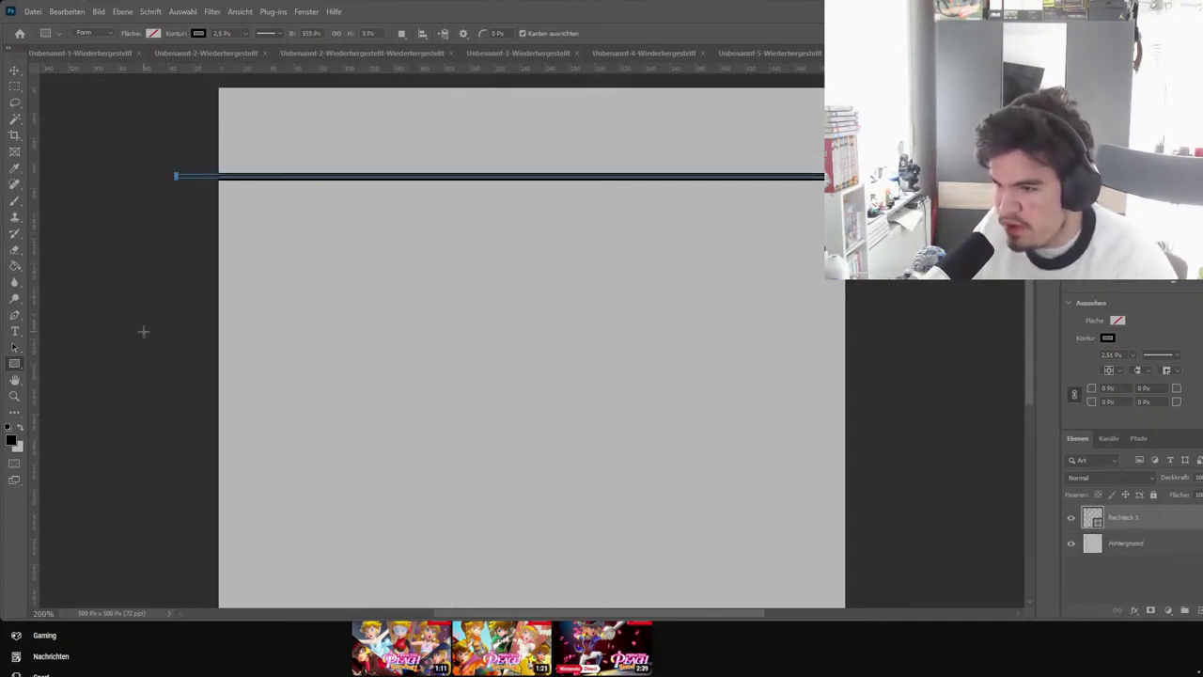
Draw a vertical line about 567 px tall through the left part of the canvas and narrow it
left_click(371, 209)
scroll(404, 269, "up", 3)
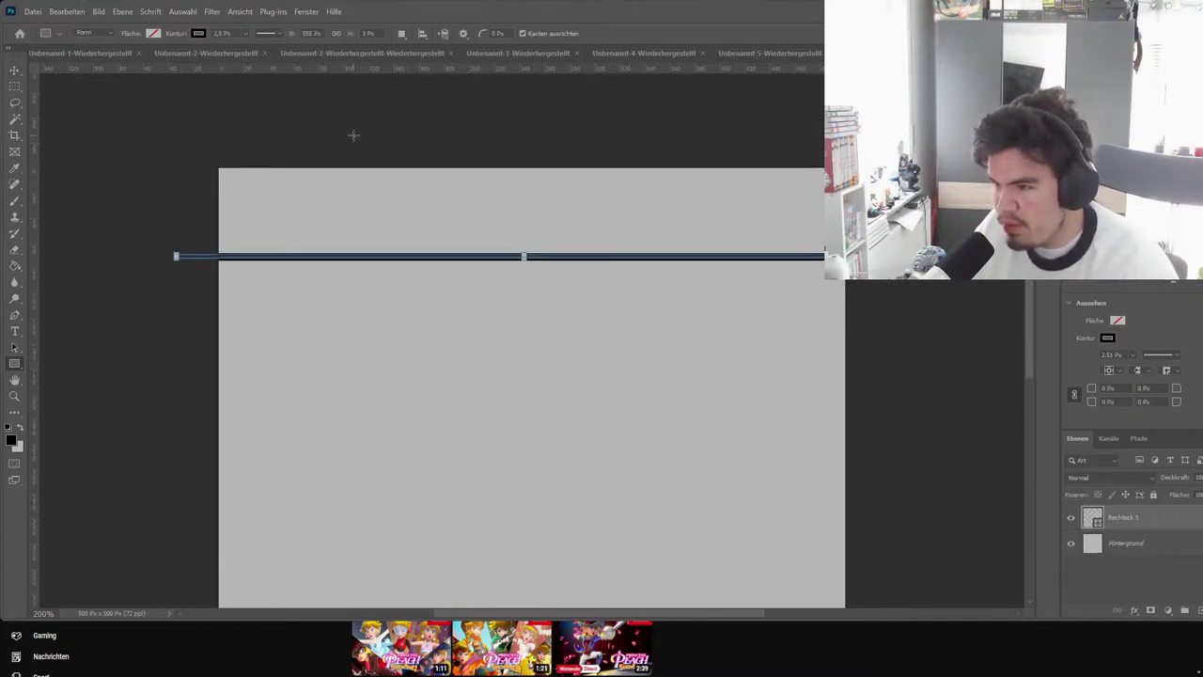
left_click_drag(352, 134, 350, 351)
scroll(395, 334, "up", 5)
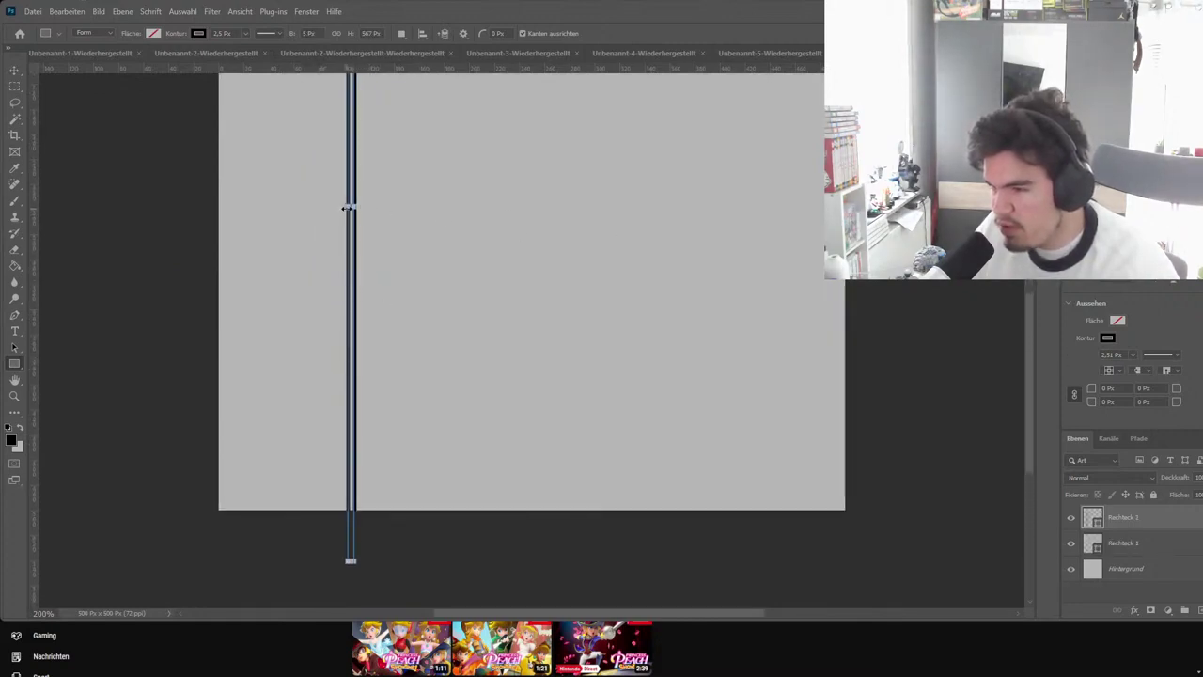
left_click_drag(347, 208, 351, 204)
scroll(548, 306, "up", 3)
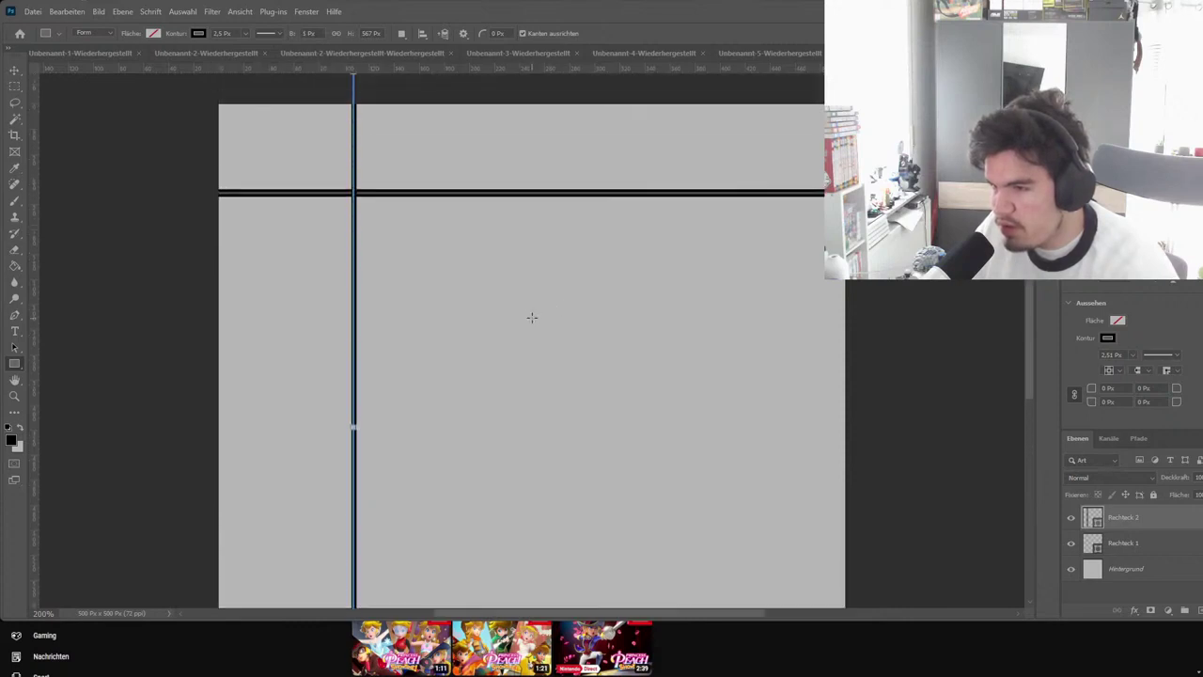
Draw a second full-height vertical line about one column's width to the right of the first
scroll(532, 318, "up", 2)
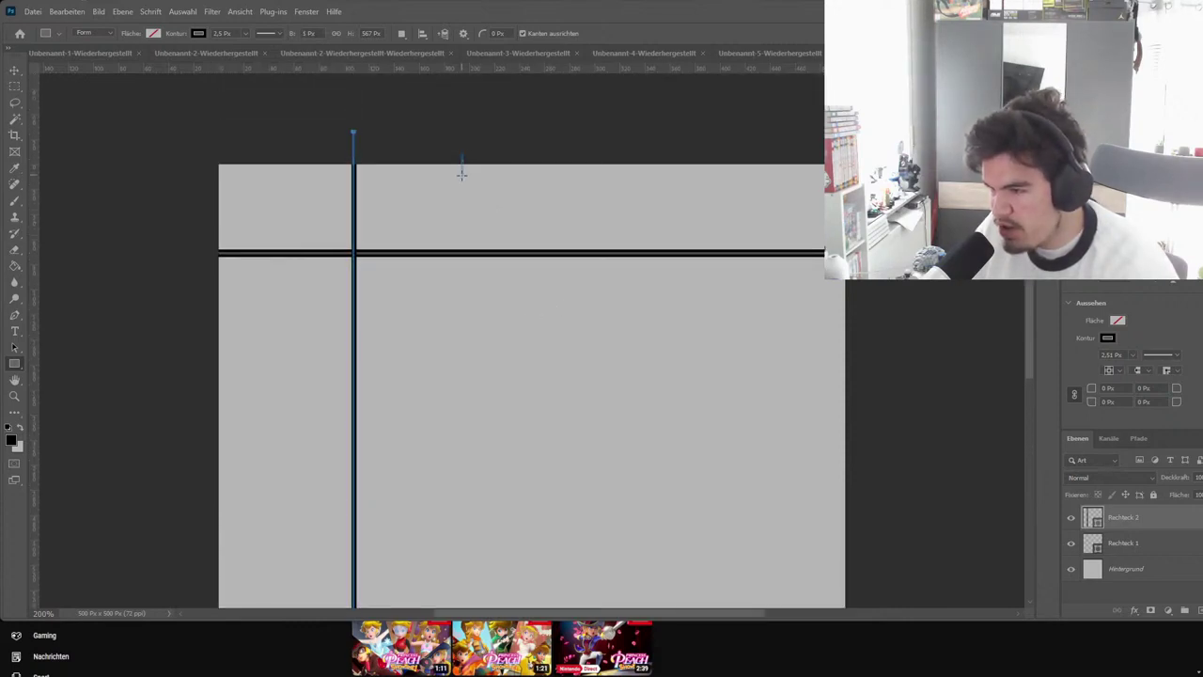
left_click_drag(461, 173, 461, 462)
scroll(462, 545, "down", 8)
scroll(701, 411, "up", 6)
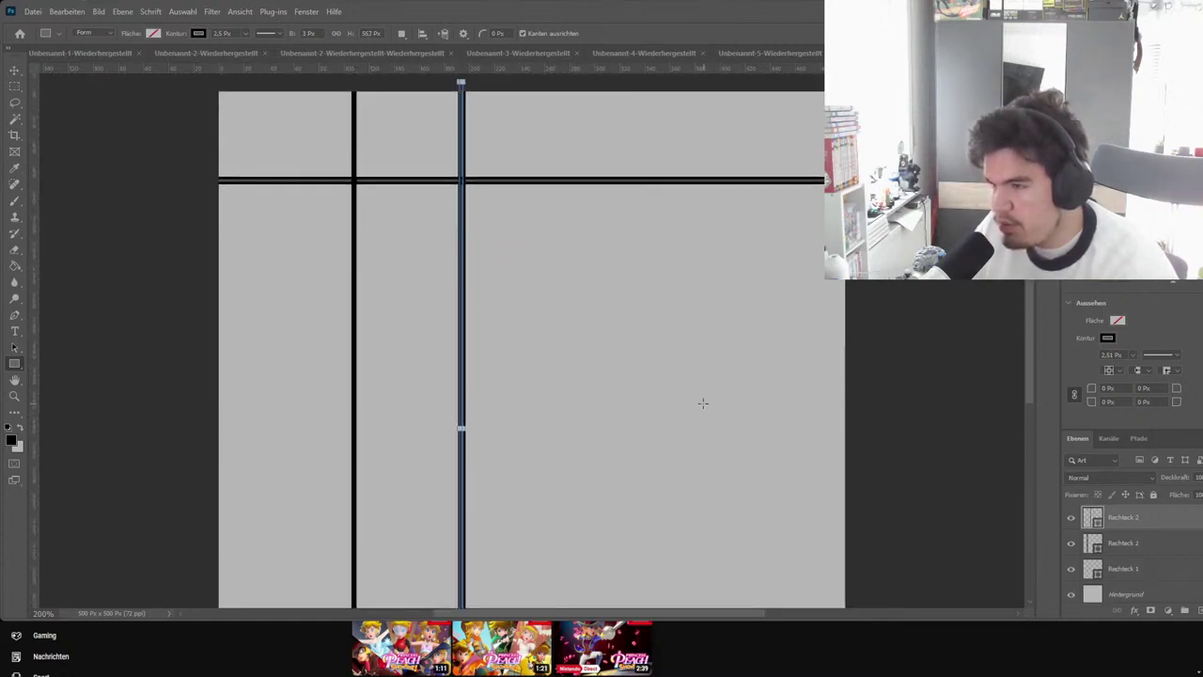
Draw a third vertical line about 513 px tall just right of the canvas centre and narrow it to about 2 px
scroll(704, 403, "up", 2)
left_click_drag(576, 153, 575, 529)
scroll(575, 588, "down", 12)
scroll(592, 348, "up", 4)
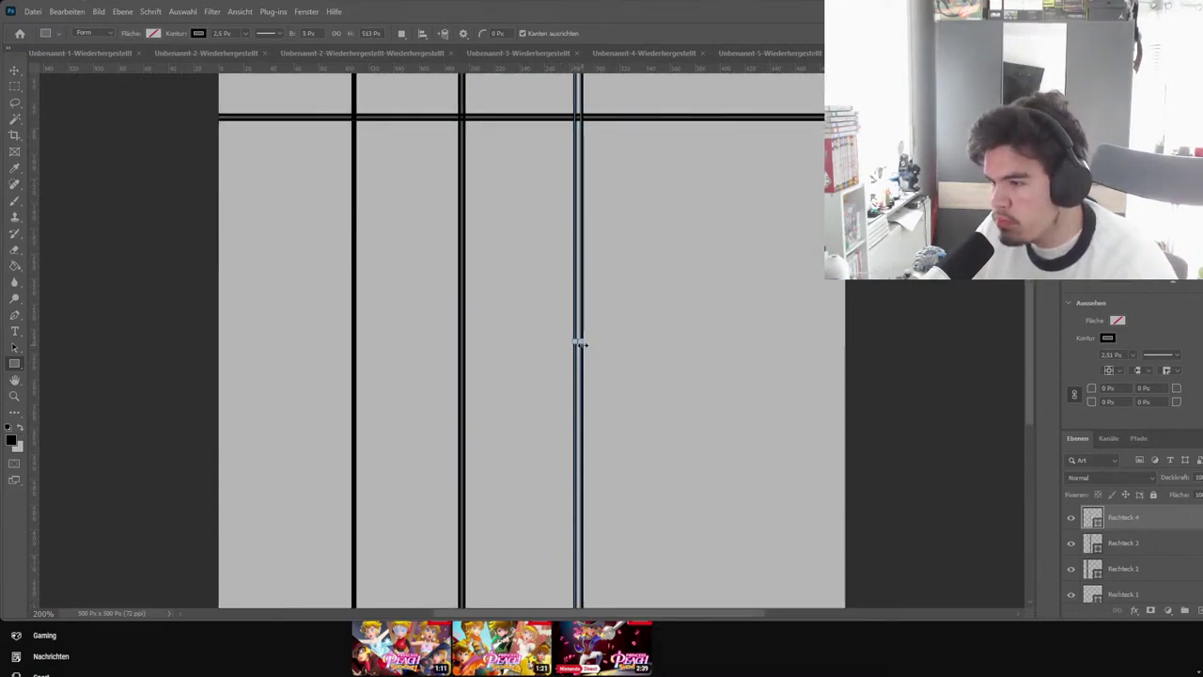
left_click_drag(581, 344, 575, 342)
scroll(683, 341, "up", 2)
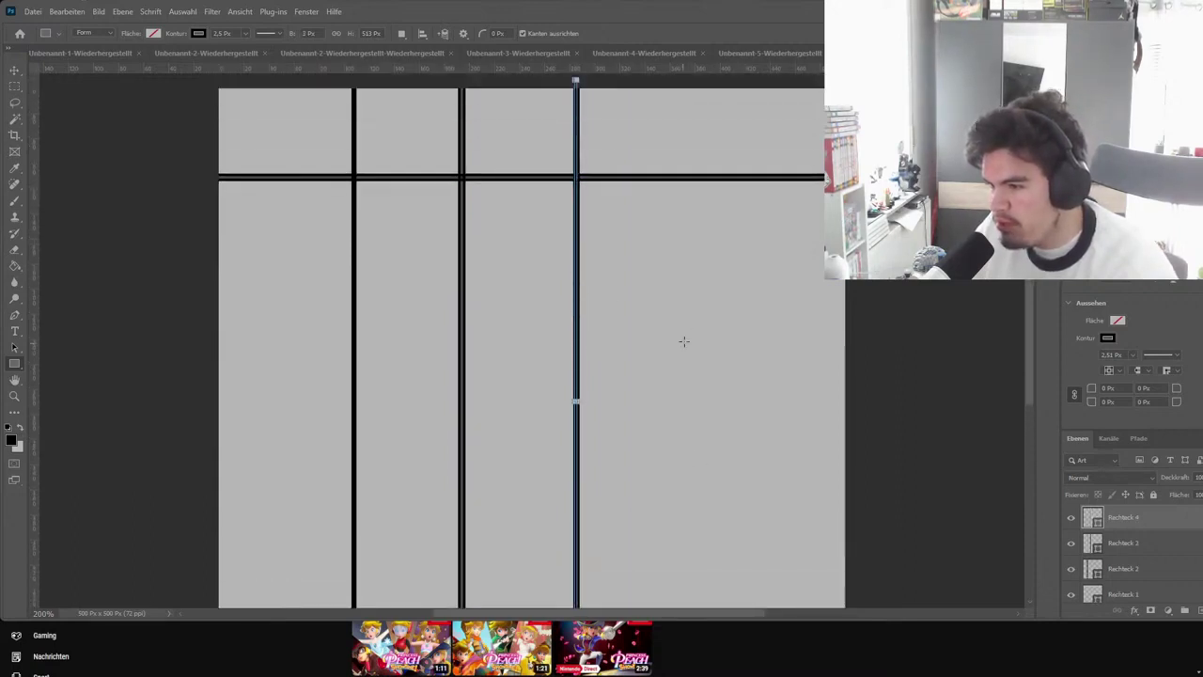
Draw a fourth vertical line about 522 px tall one column to the right of the third
scroll(683, 341, "up", 4)
left_click_drag(696, 202, 707, 511)
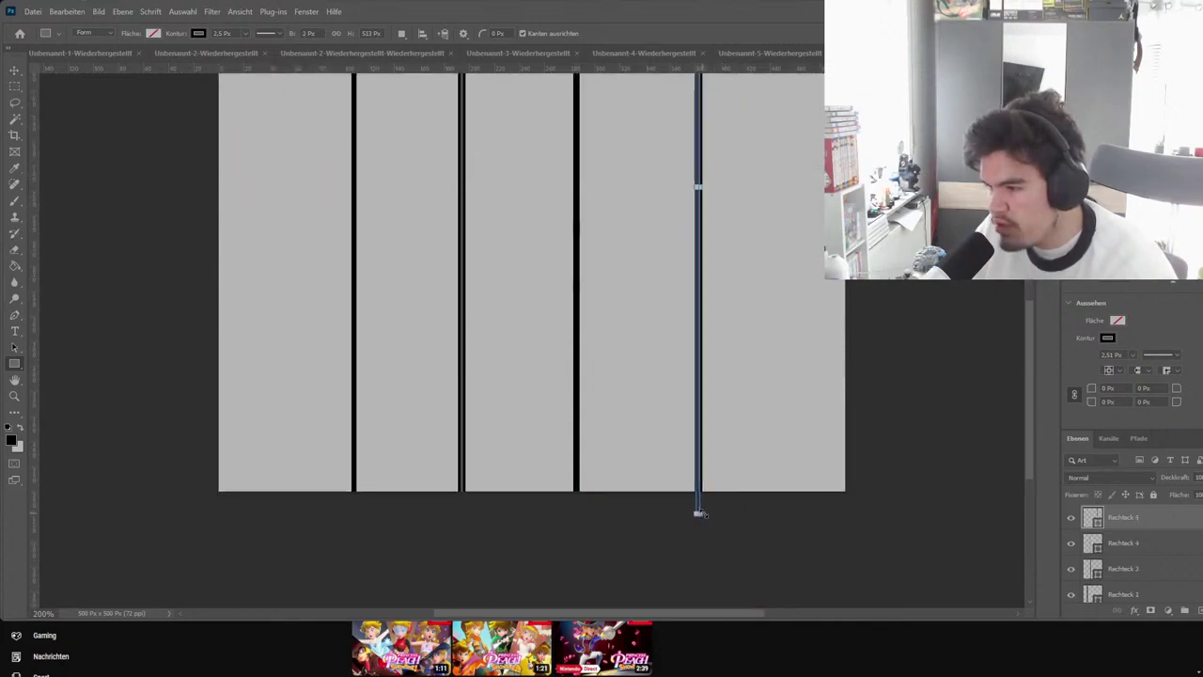
scroll(623, 470, "up", 5)
left_click_drag(161, 333, 156, 312)
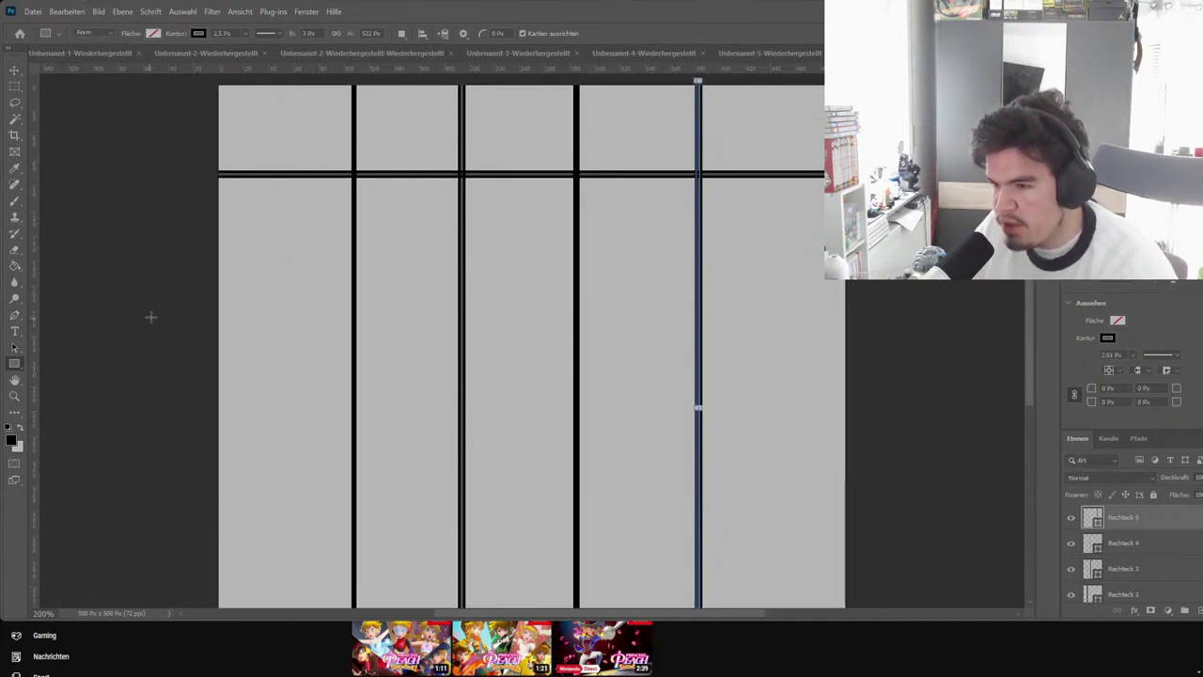
Draw two more horizontal lines below the first, about 539 px and 547 px wide, to form the next grid rows
mouse_move(189, 279)
left_mouse_down()
mouse_move(806, 274)
mouse_move(865, 284)
left_mouse_up()
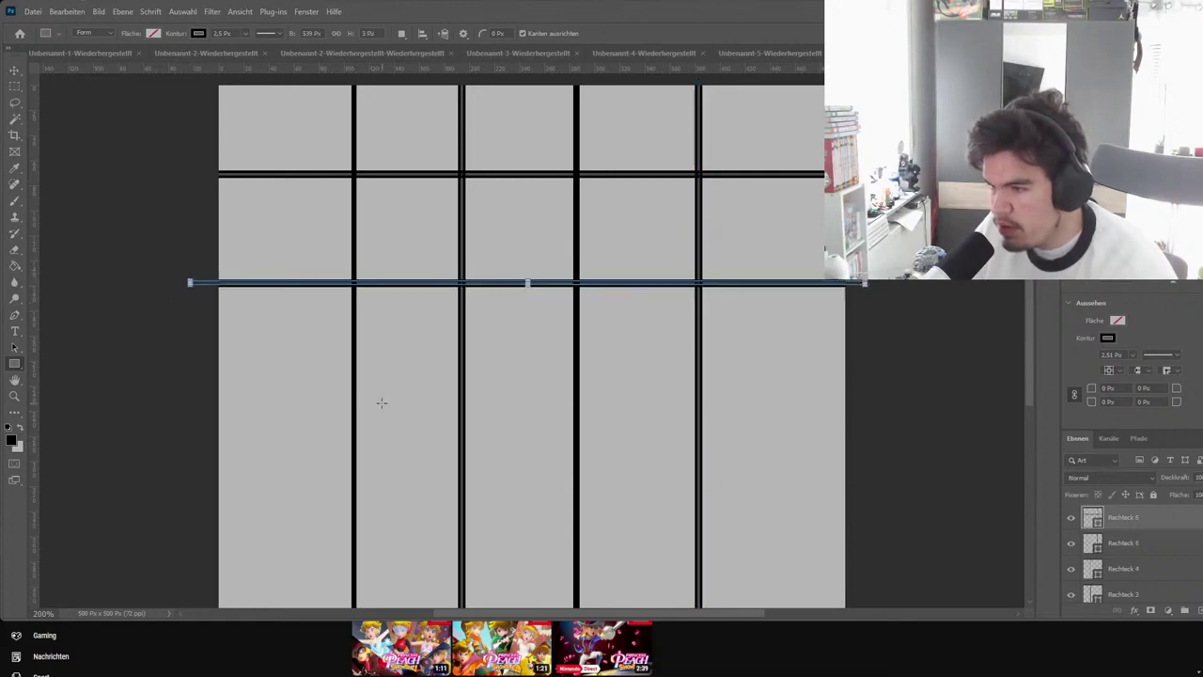
scroll(282, 377, "down", 1)
scroll(162, 332, "down", 1)
left_click_drag(175, 334, 857, 334)
scroll(565, 376, "up", 2)
scroll(314, 465, "down", 4)
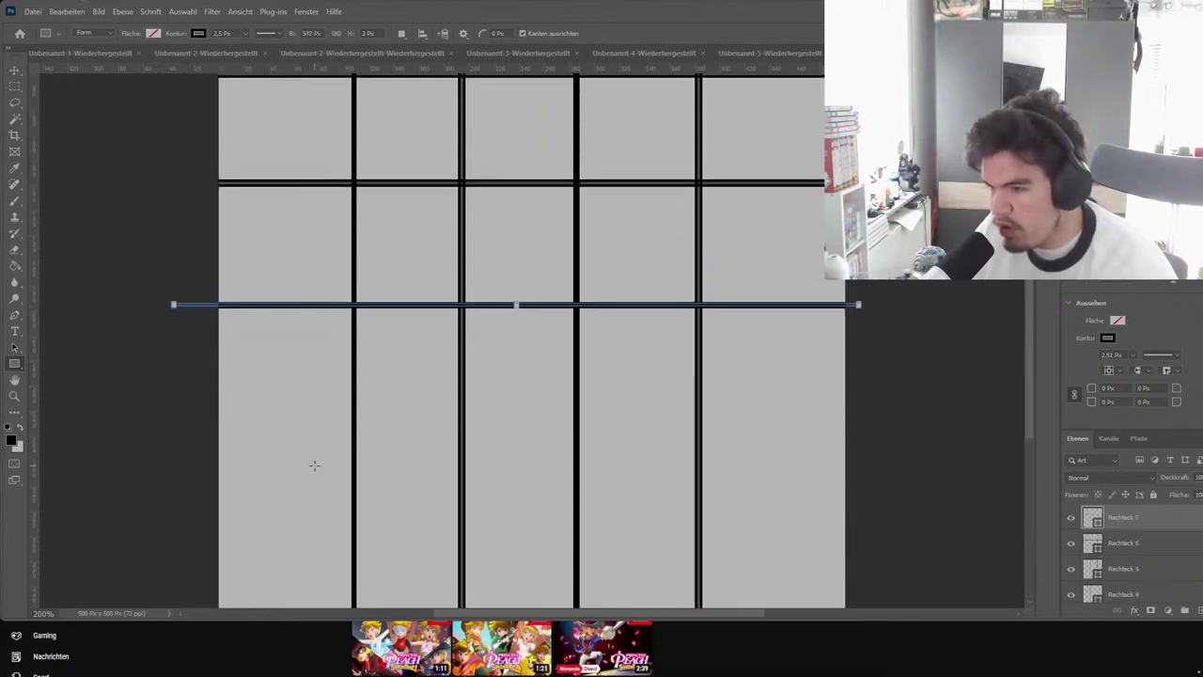
Draw the fourth horizontal line, about 541 px wide, across the lower canvas to complete the five-by-five grid
left_click_drag(181, 399, 859, 401)
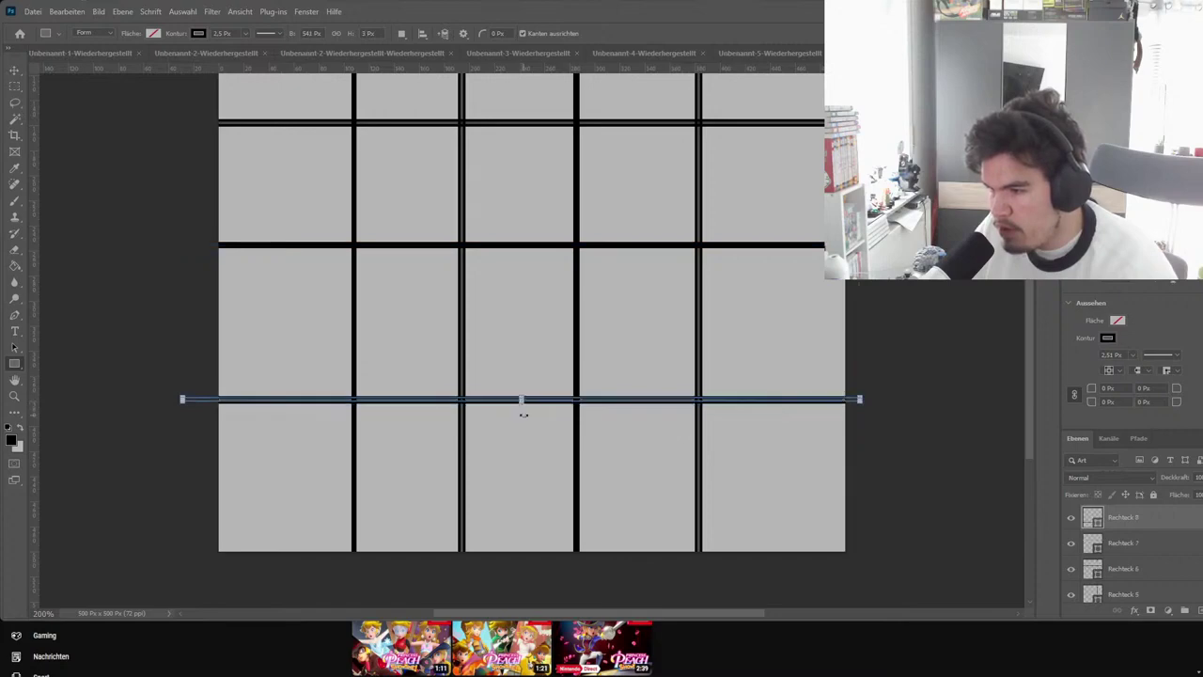
scroll(486, 403, "up", 8)
scroll(475, 393, "down", 4)
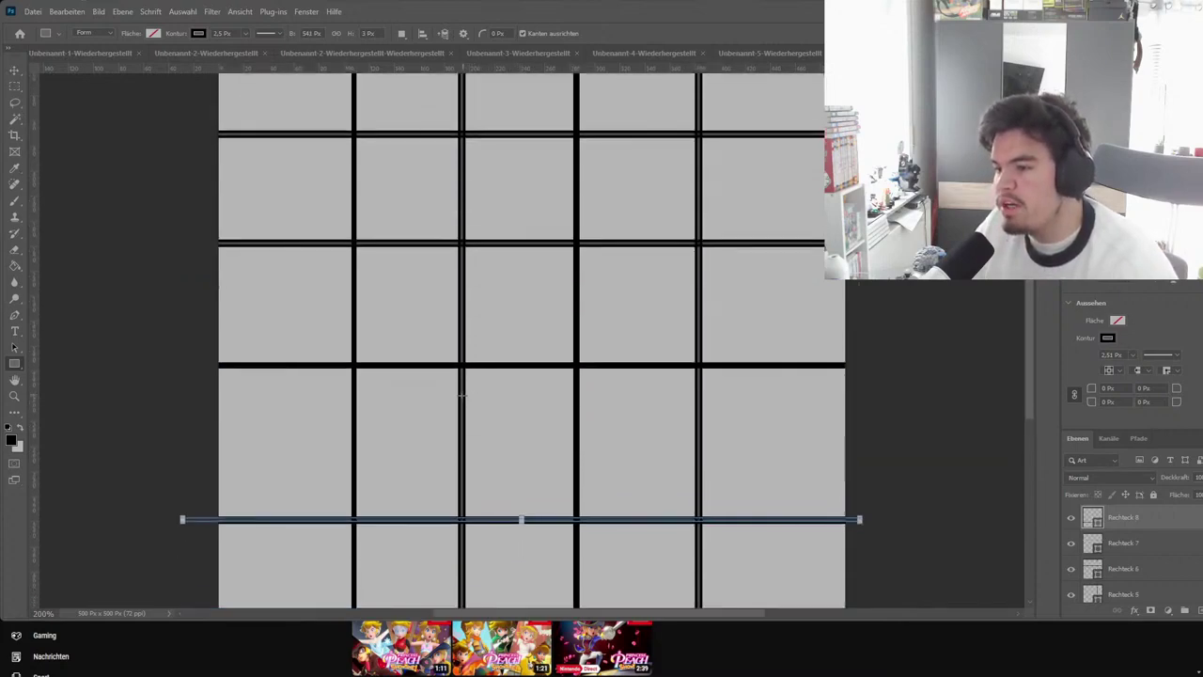
scroll(445, 411, "up", 3)
scroll(411, 431, "up", 2)
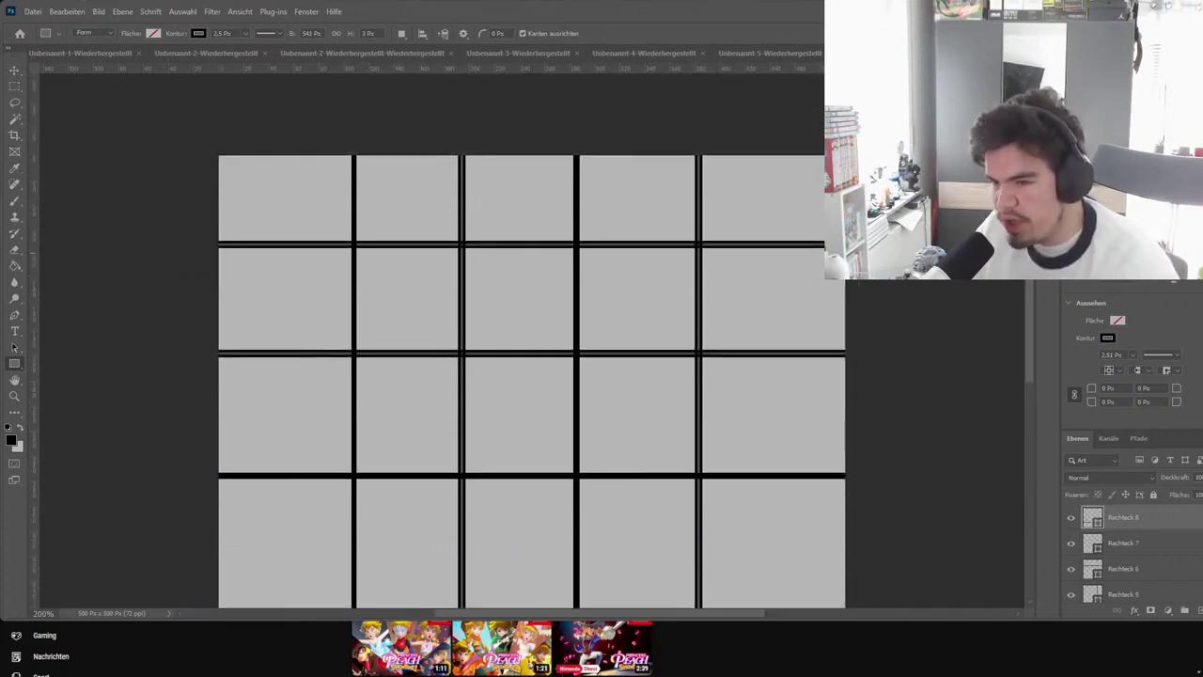
Start a text layer in the grid's centre cell and set its font size to 24 pt
left_click(14, 332)
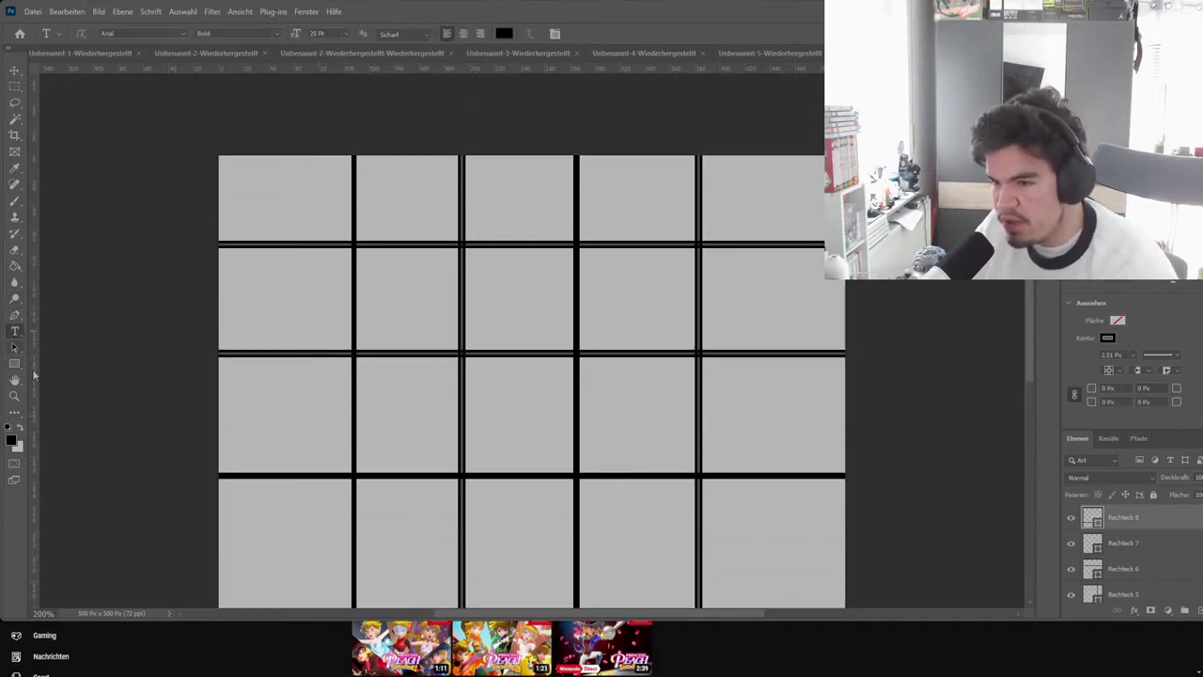
left_click(495, 402)
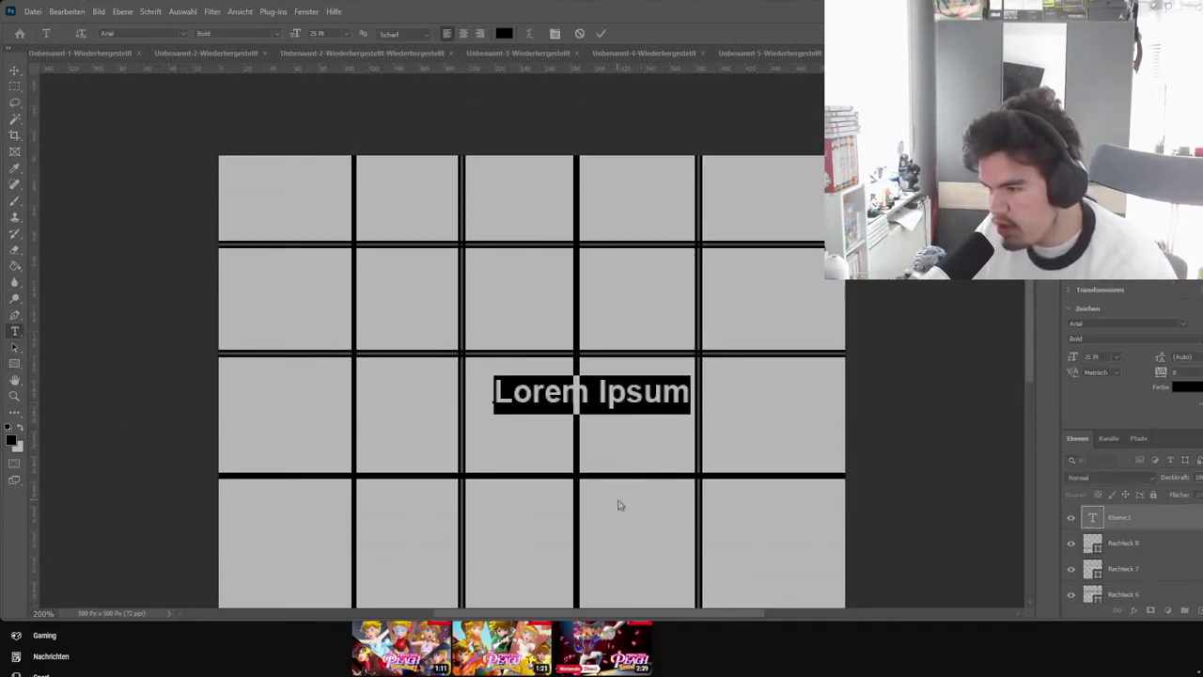
key("ctrl+alt+shift+less")
key("ctrl+alt+shift+less")
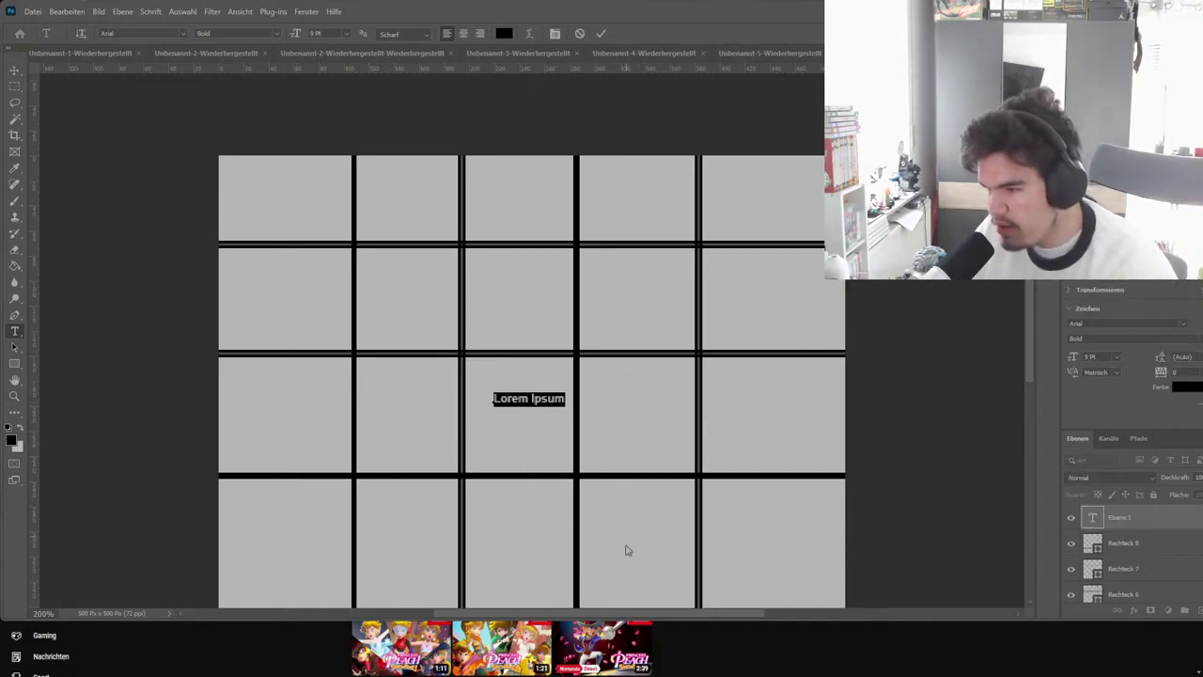
key("ctrl+shift+greater")
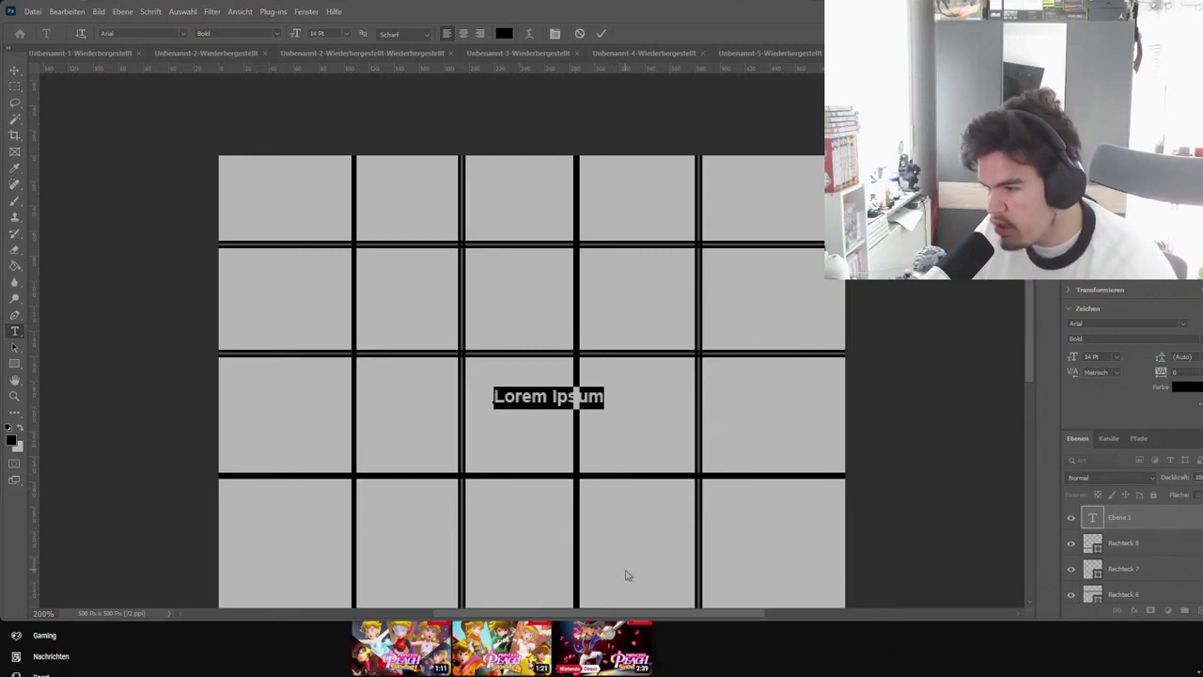
key("ctrl+shift+greater")
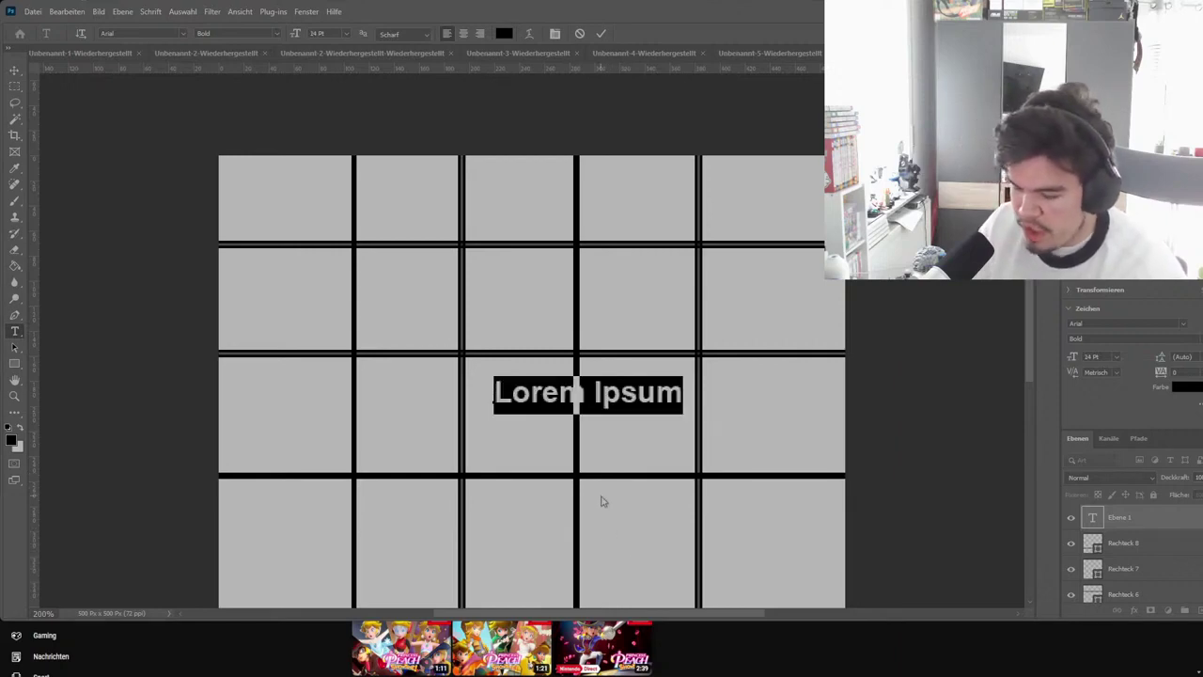
Enter "Peach game (free)" in the centre cell's text layer, with each word on its own line
type("Peac")
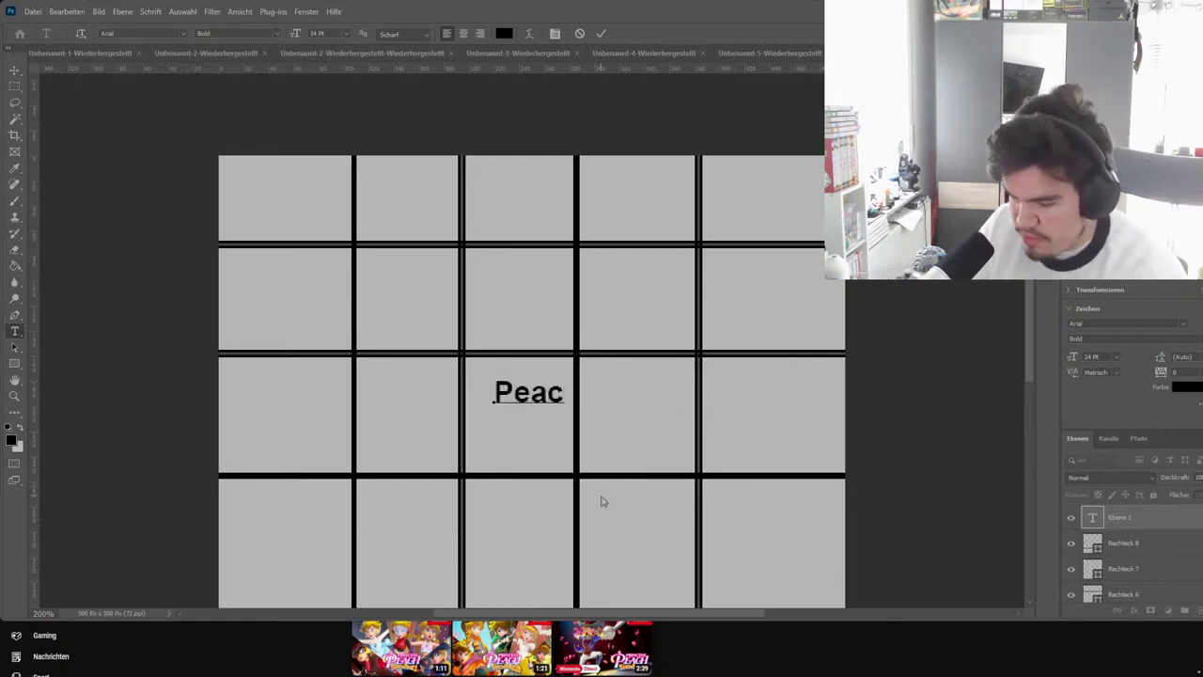
type("h")
key("Return")
type("ham")
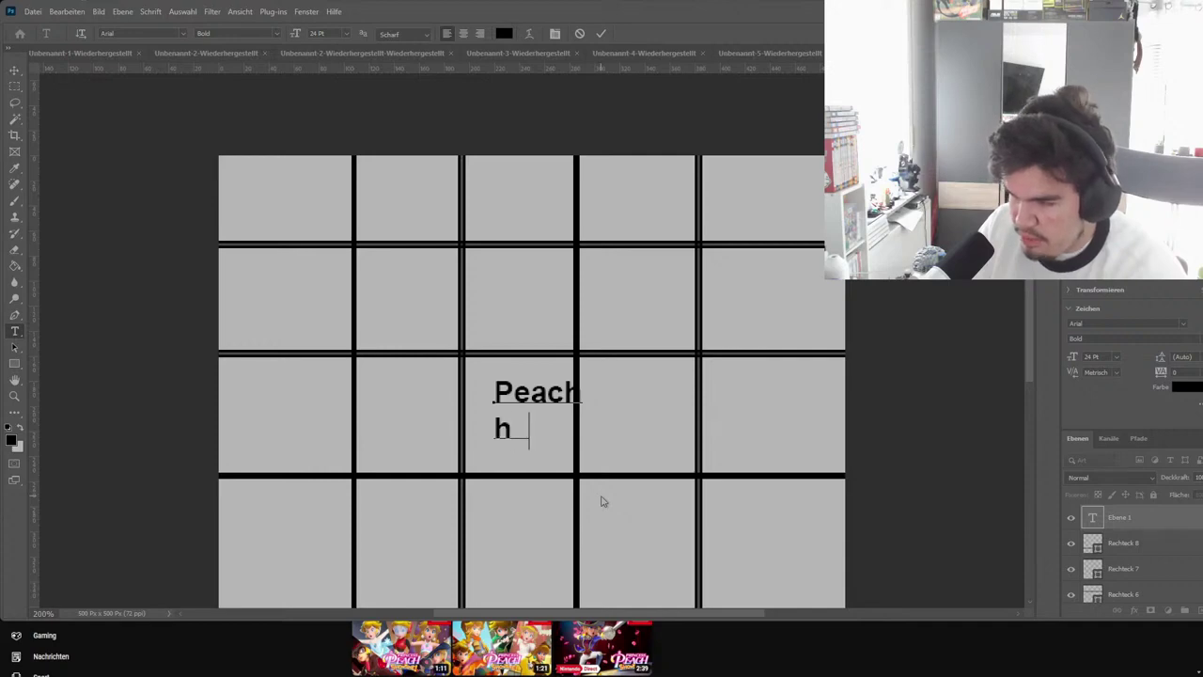
key("BackSpace")
key("BackSpace")
key("BackSpace")
key("BackSpace")
key("Return")
type("game ")
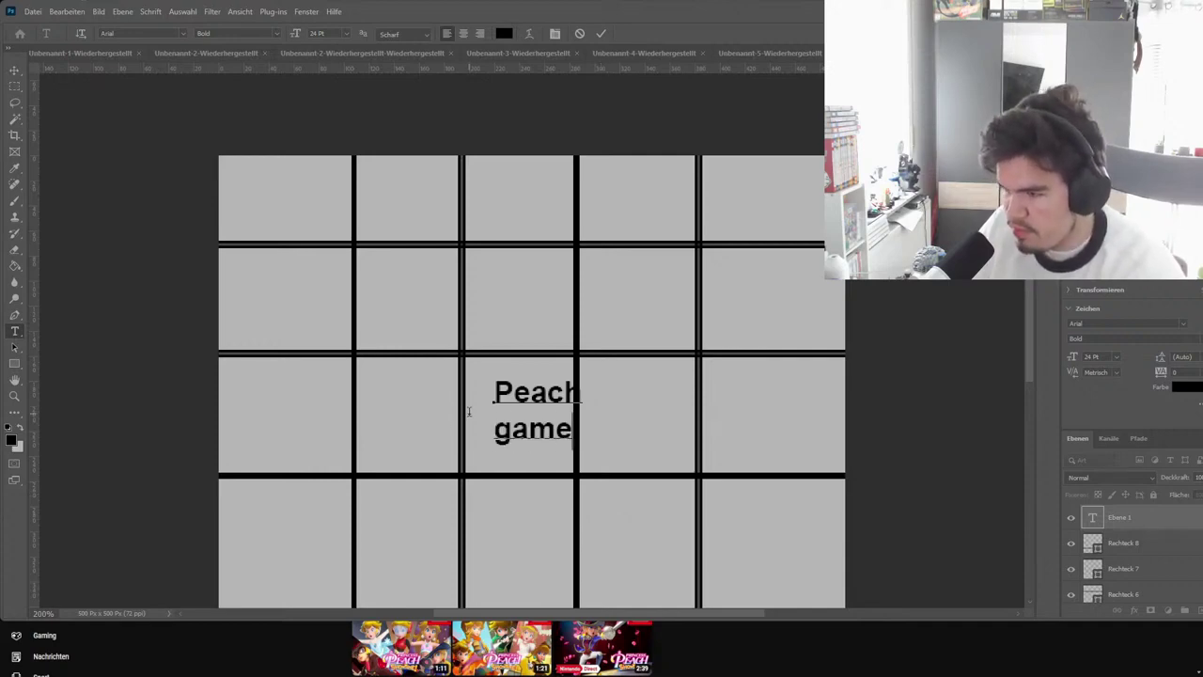
type("/")
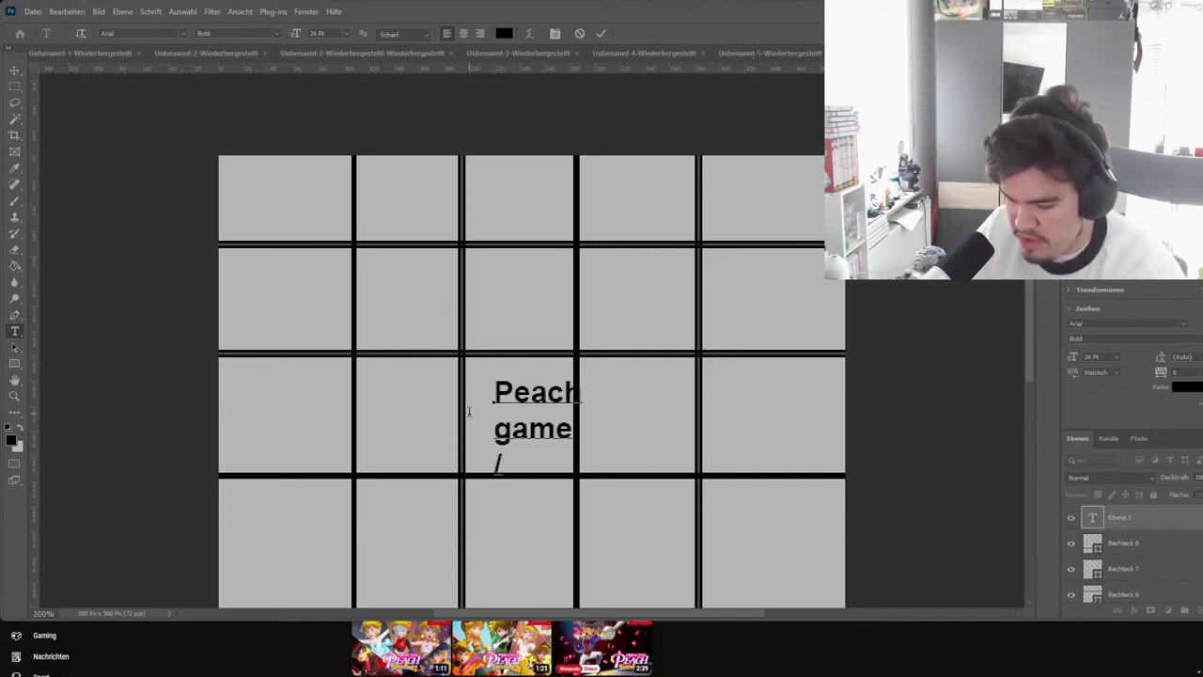
key("BackSpace")
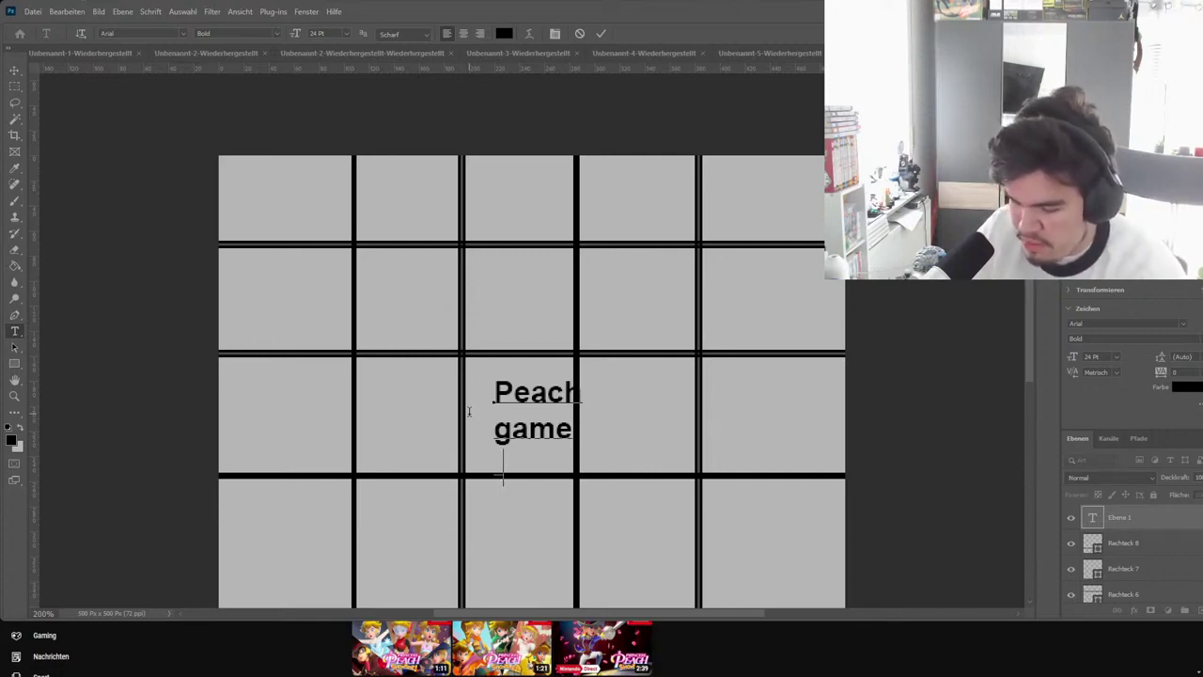
type("(free")
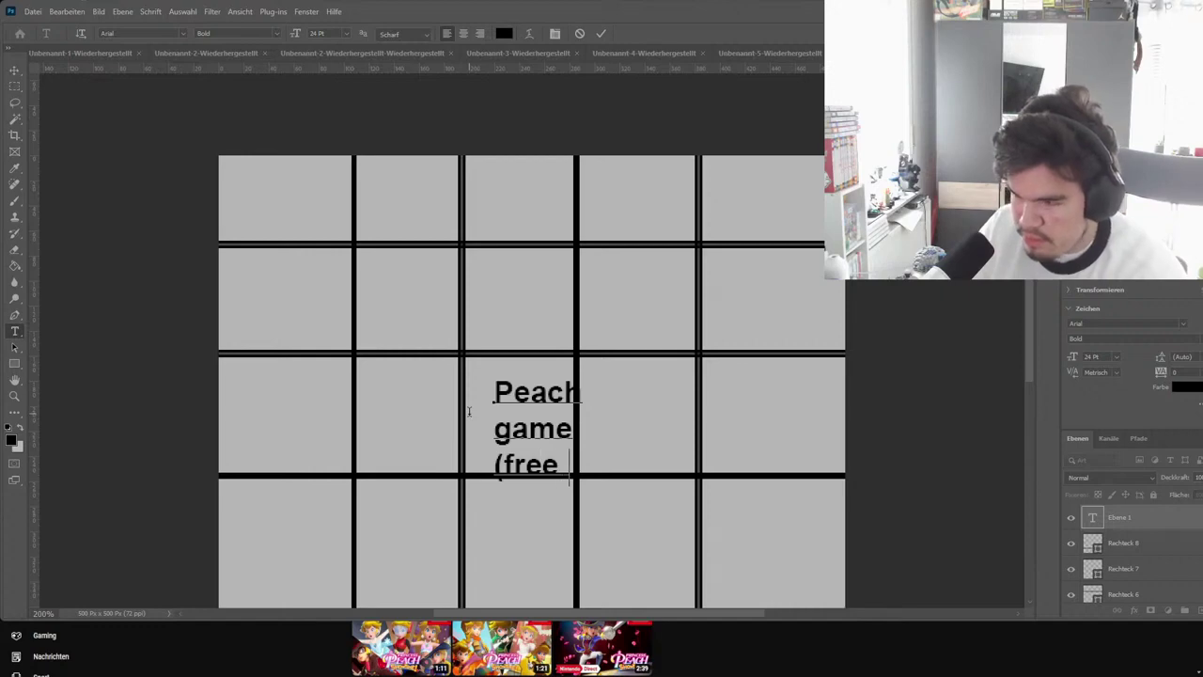
key("BackSpace")
type(")")
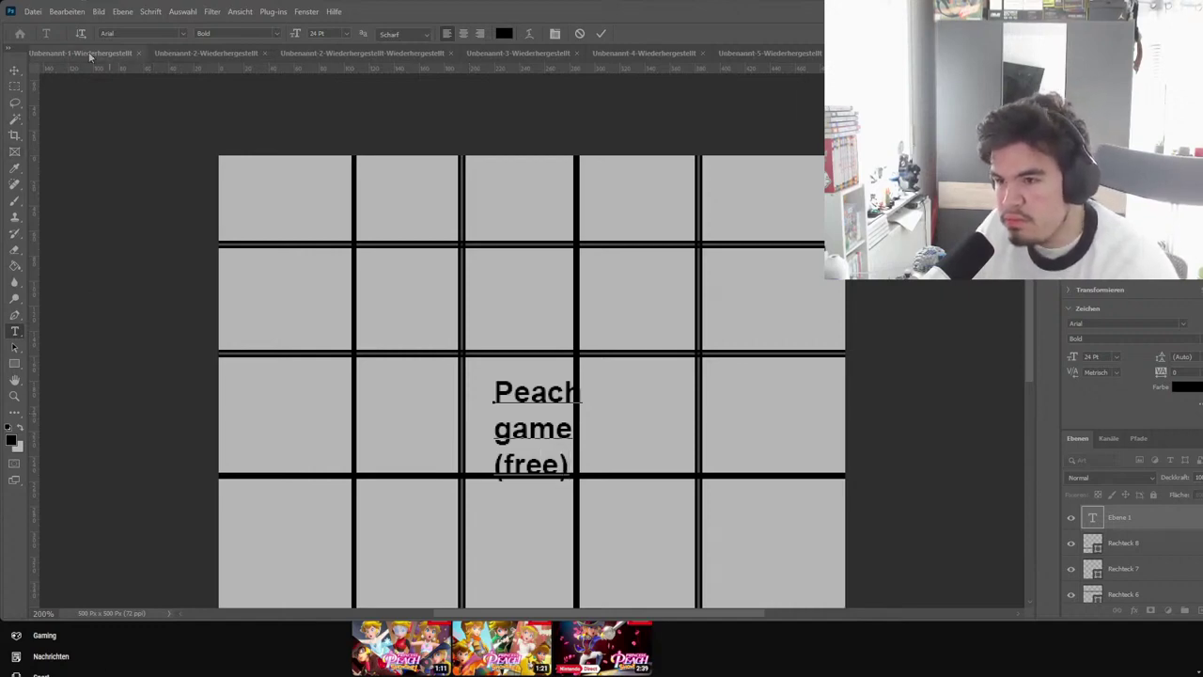
Move the "Peach game (free)" text up and left so it fits inside the centre cell, then deselect it
left_click(15, 70)
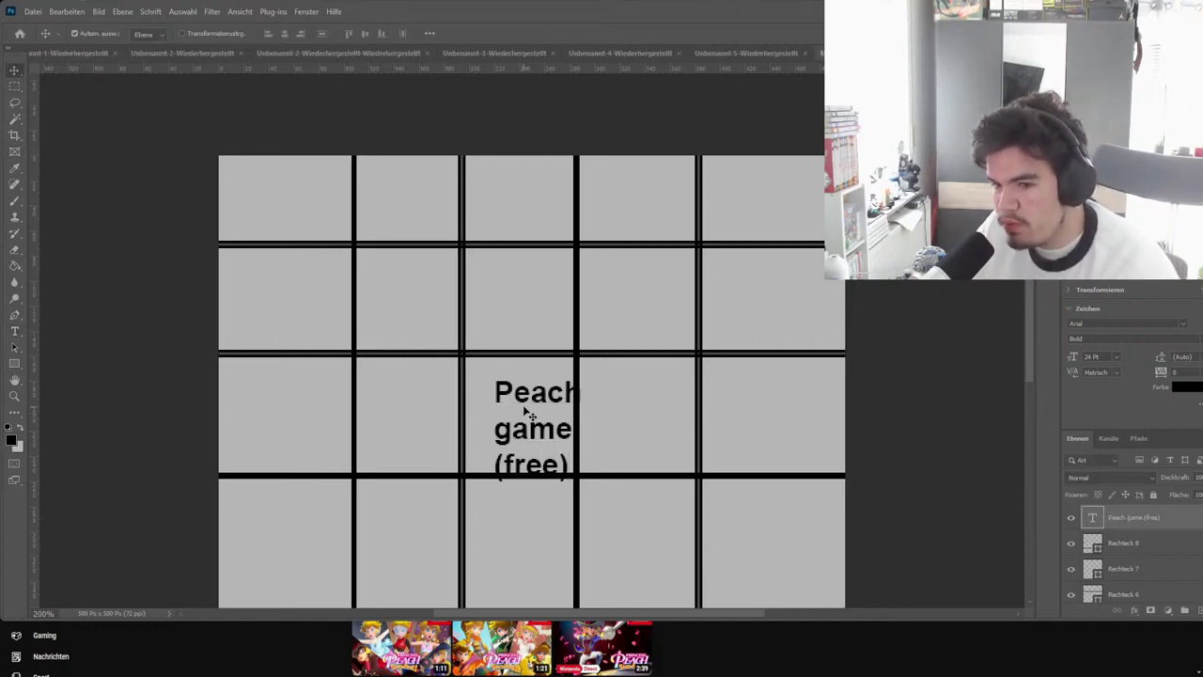
left_click_drag(524, 409, 500, 388)
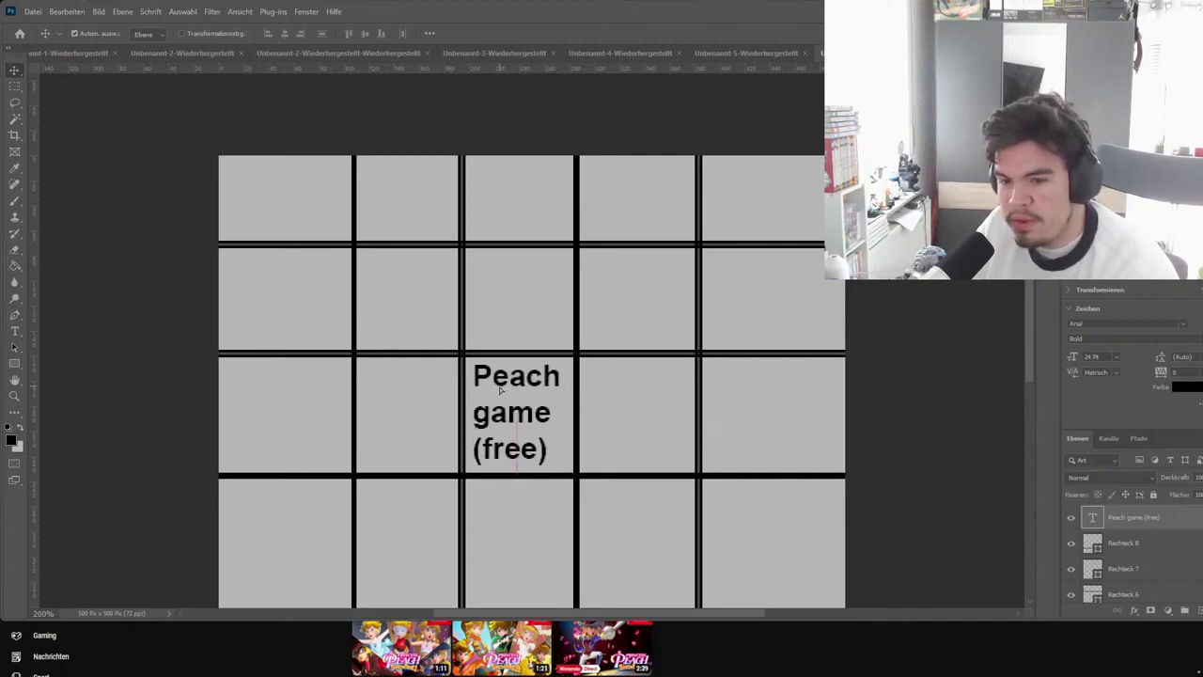
left_click(952, 438)
Add the three-line text "New DK game" in the cell left of the centre and align it with the Peach text
scroll(883, 427, "down", 3)
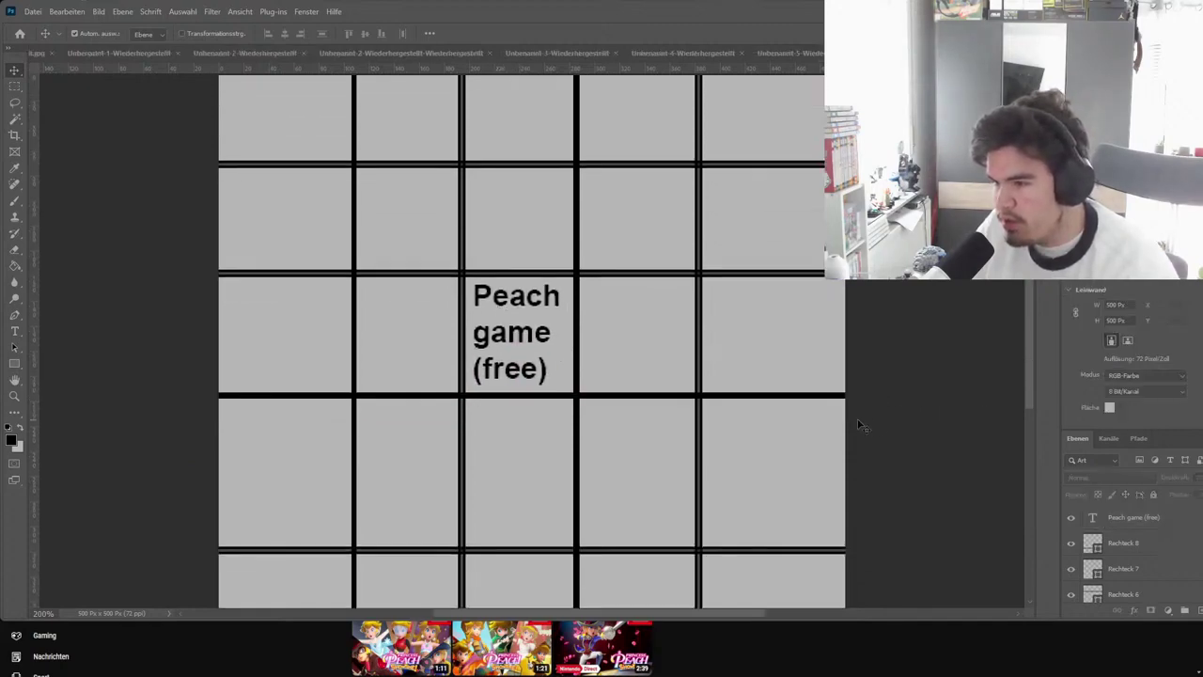
scroll(376, 358, "up", 1)
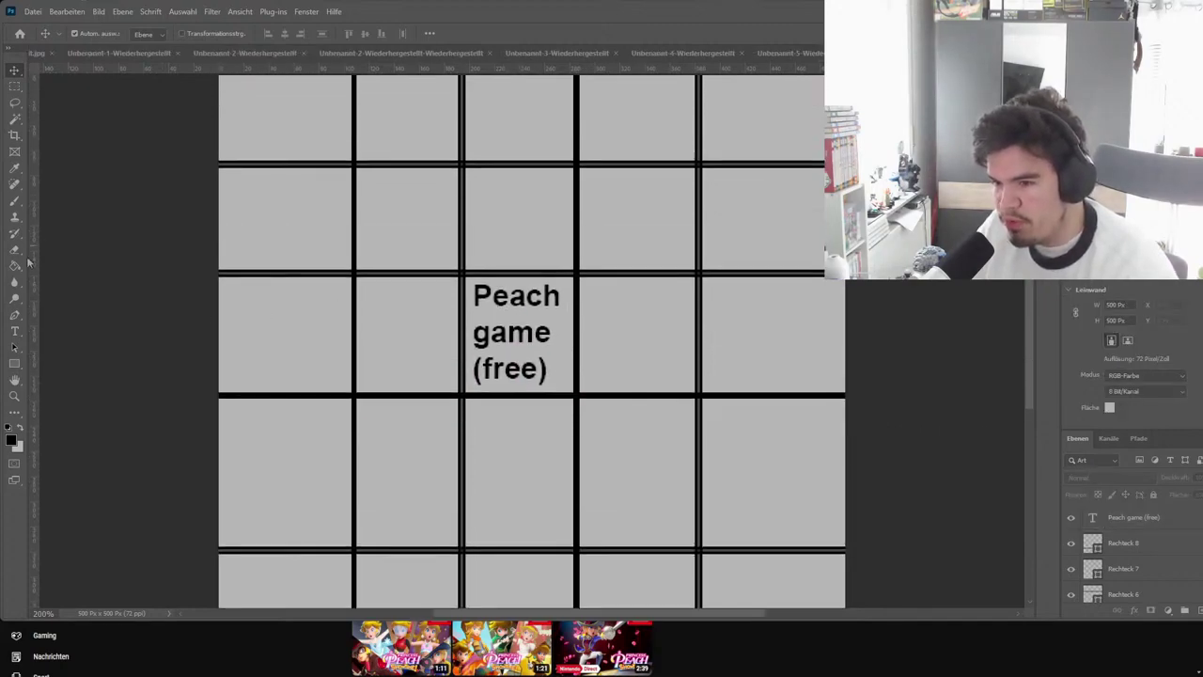
left_click(14, 331)
left_click(378, 316)
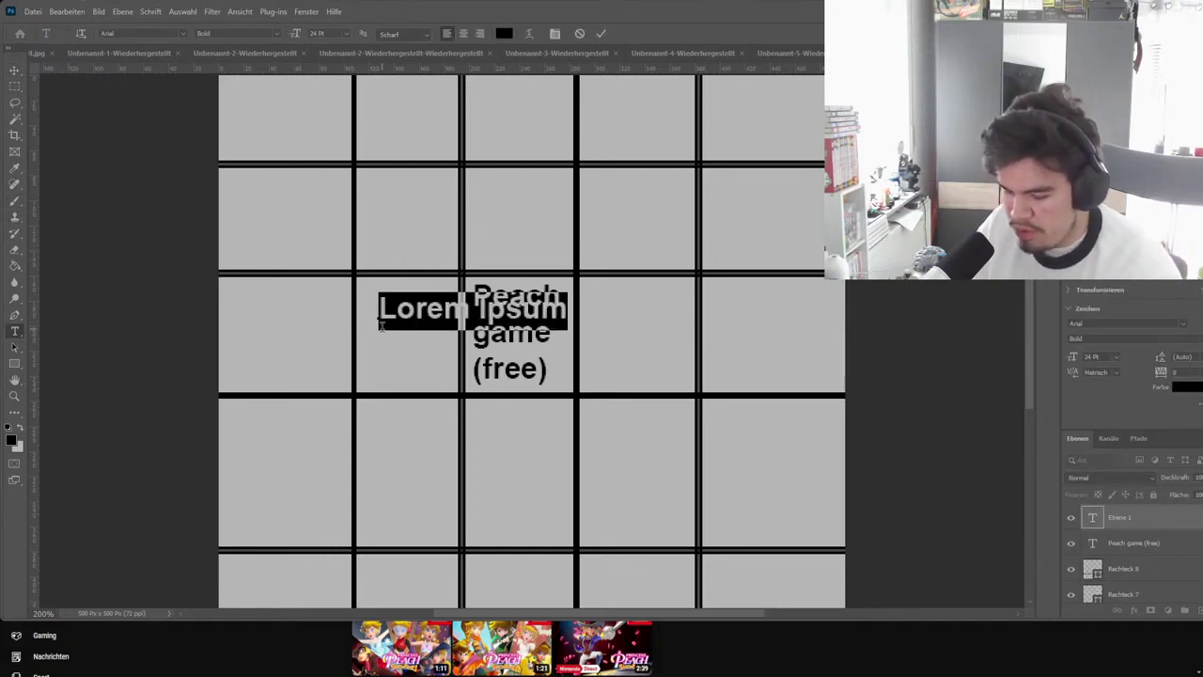
type("NEw")
key("BackSpace")
key("BackSpace")
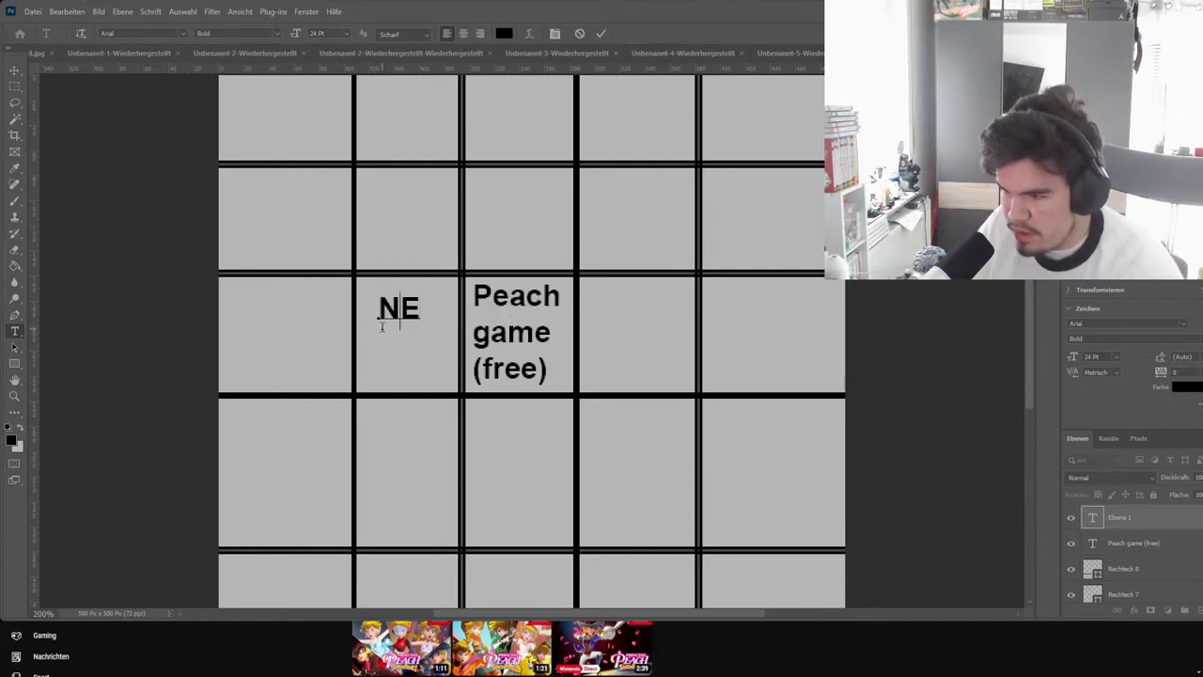
type("ew")
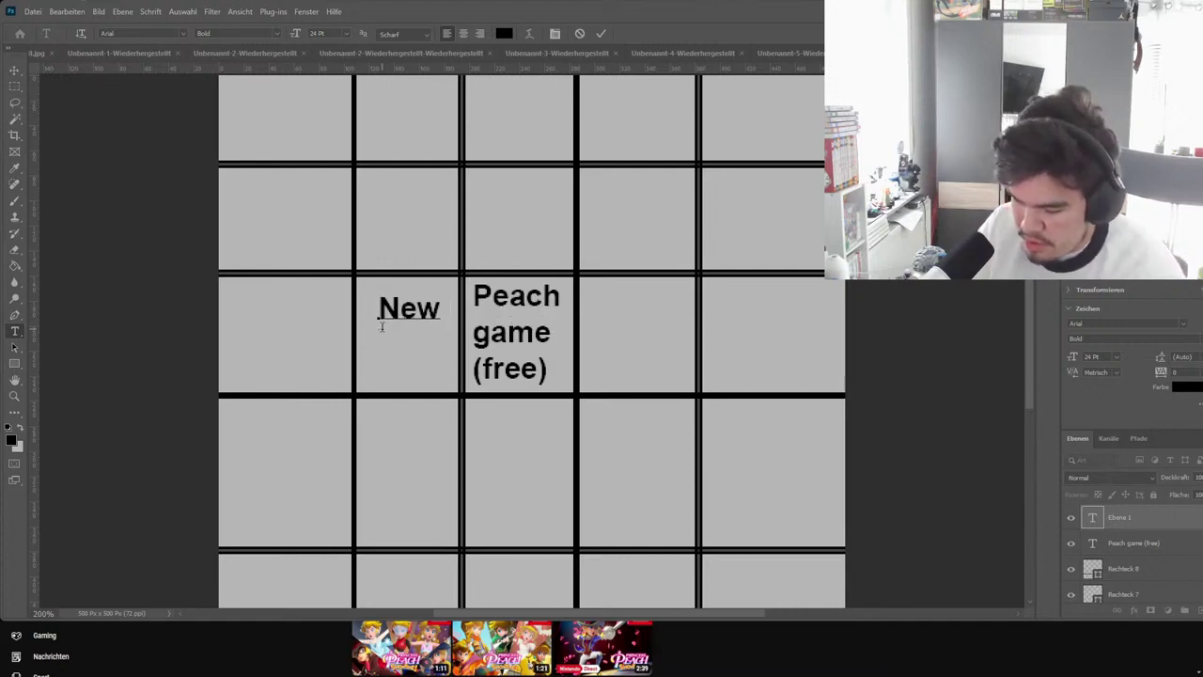
key("Return")
type("Dk")
key("BackSpace")
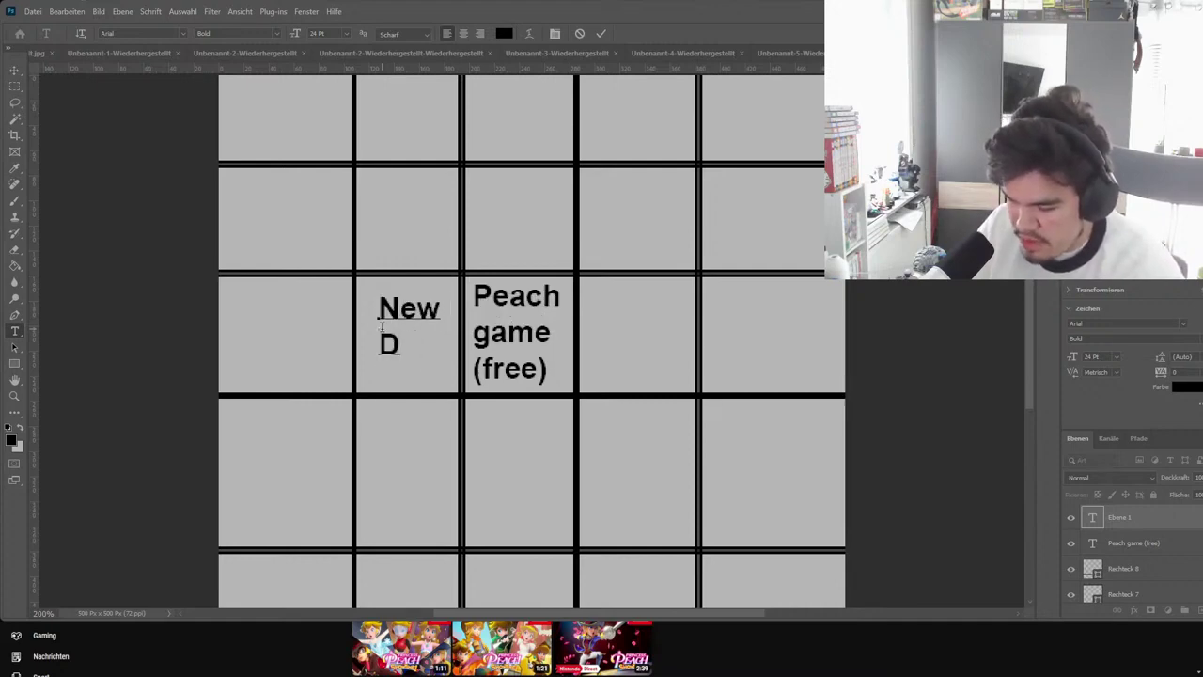
type("K")
key("Return")
type("game")
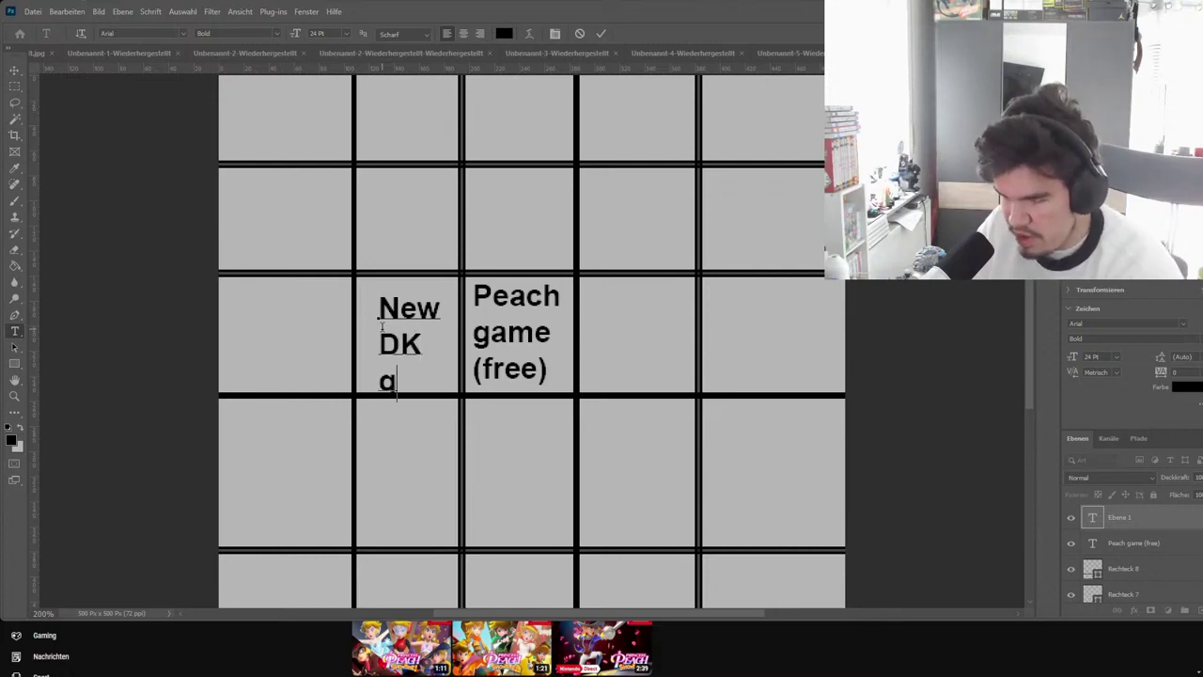
left_click(13, 73)
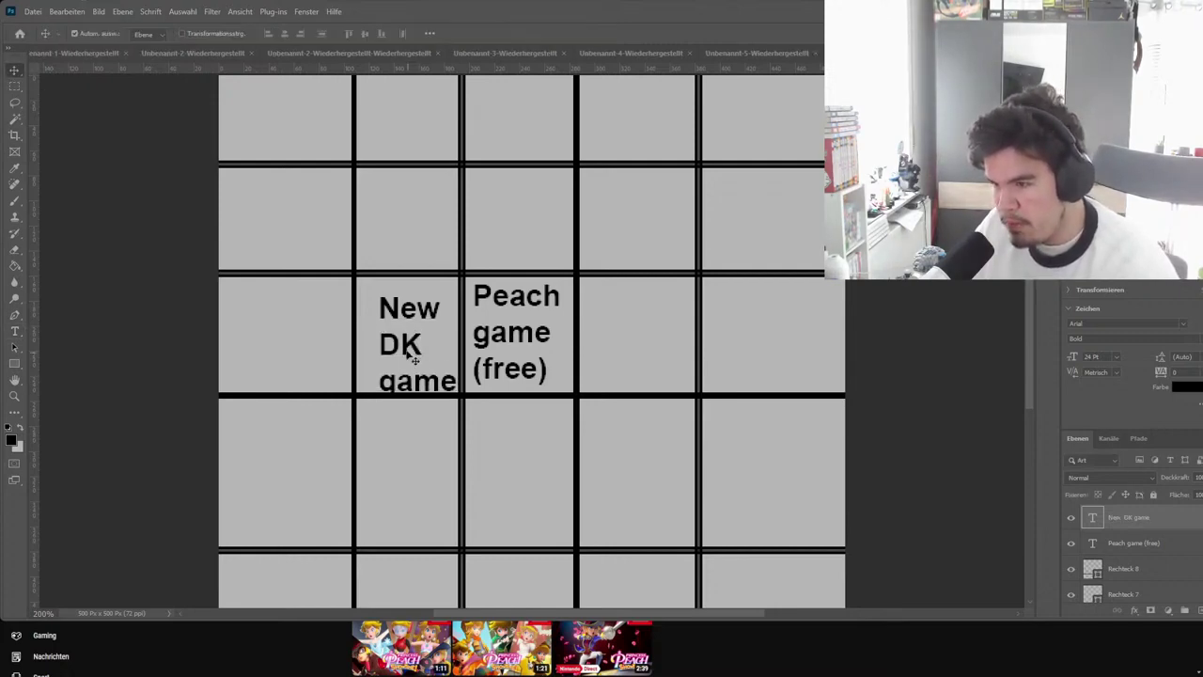
left_click_drag(402, 344, 393, 331)
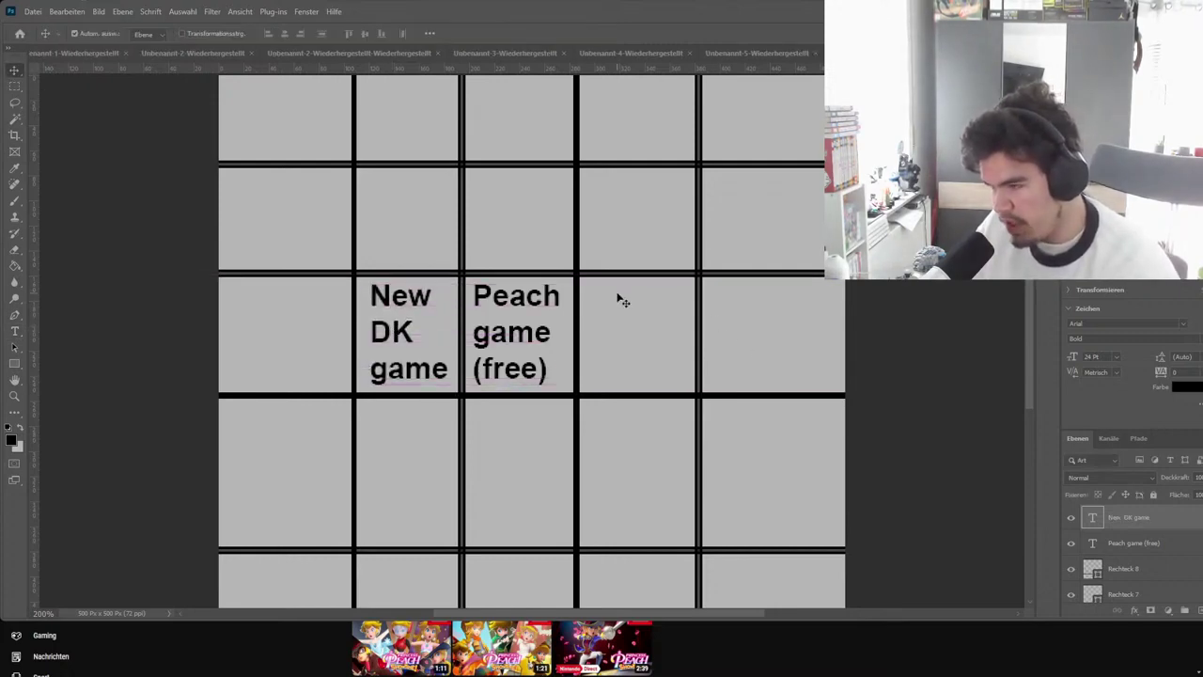
Add the three-line text "New Mario Kart" in the cell right of the centre and align it with the neighbouring texts
left_click(15, 331)
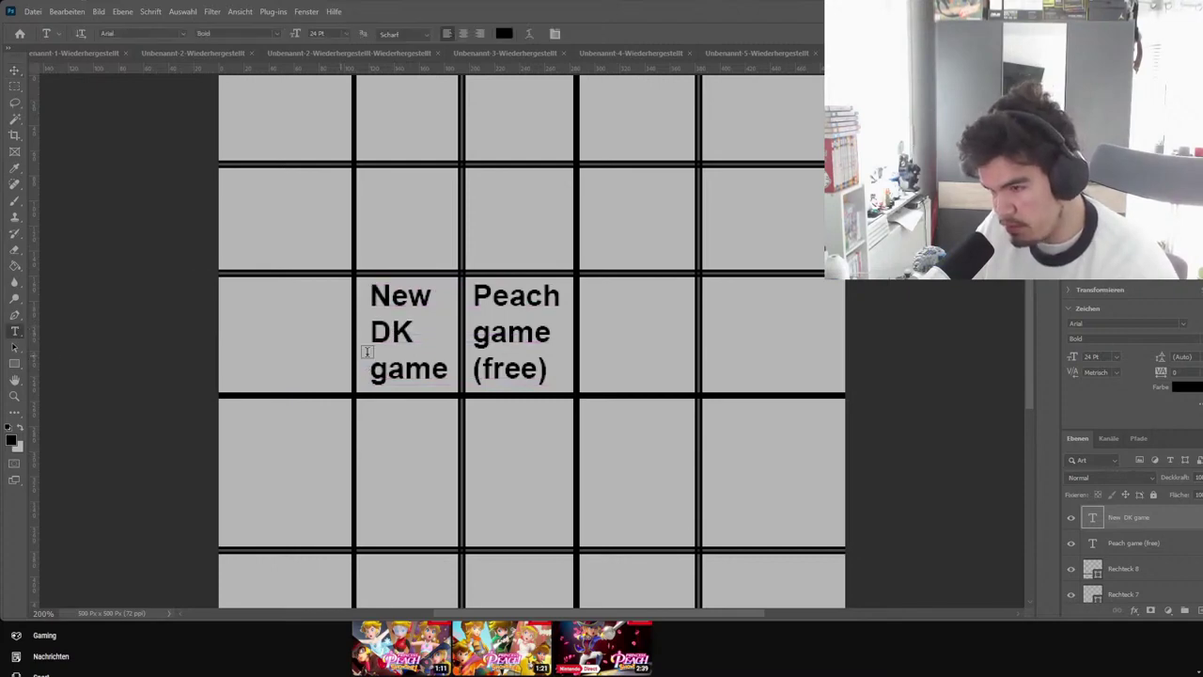
left_click(602, 311)
type("Ne")
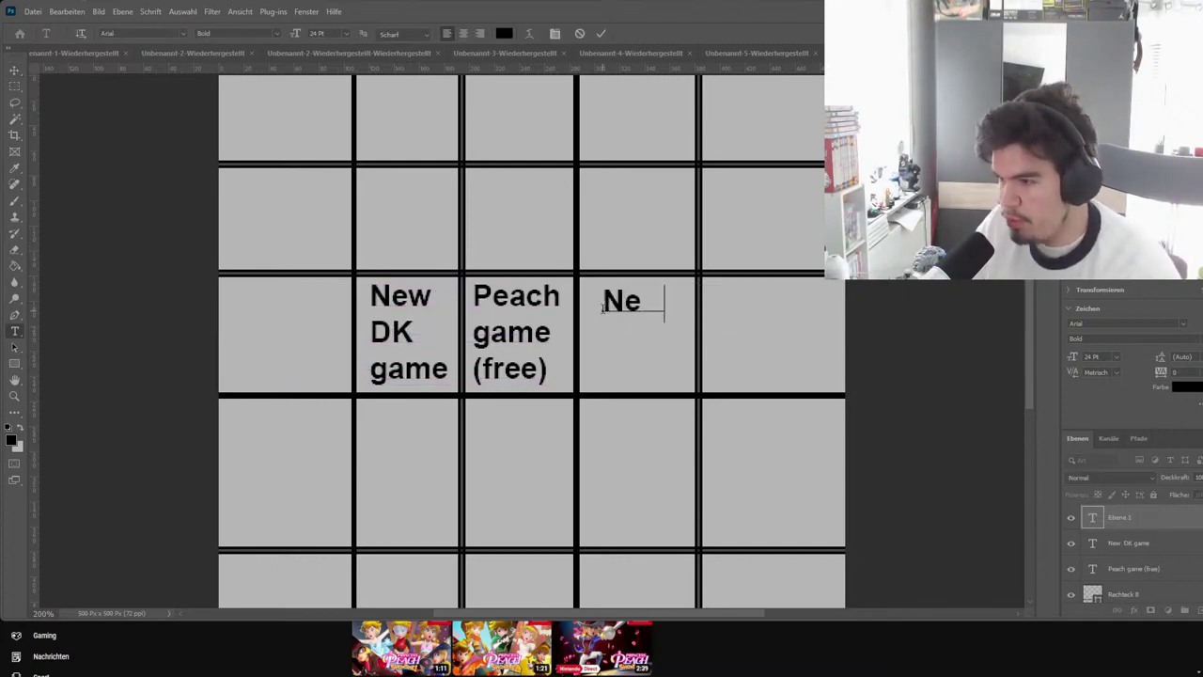
type("w")
key("Return")
type("Mari")
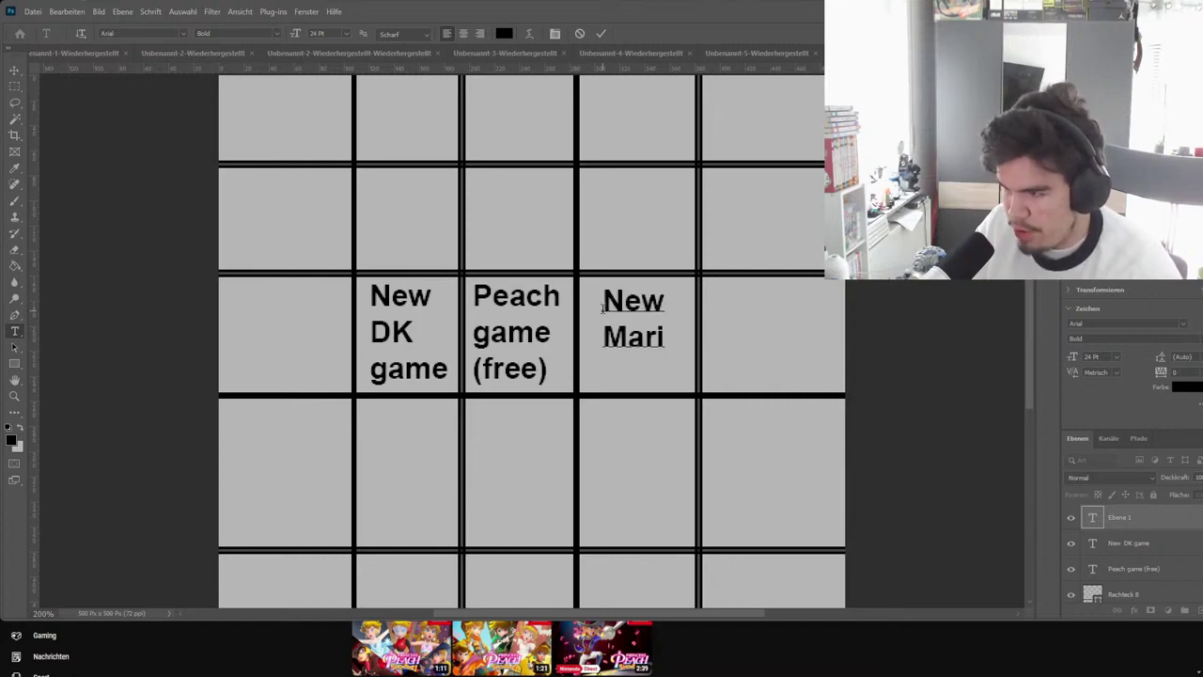
type("o")
key("Return")
type("KArt")
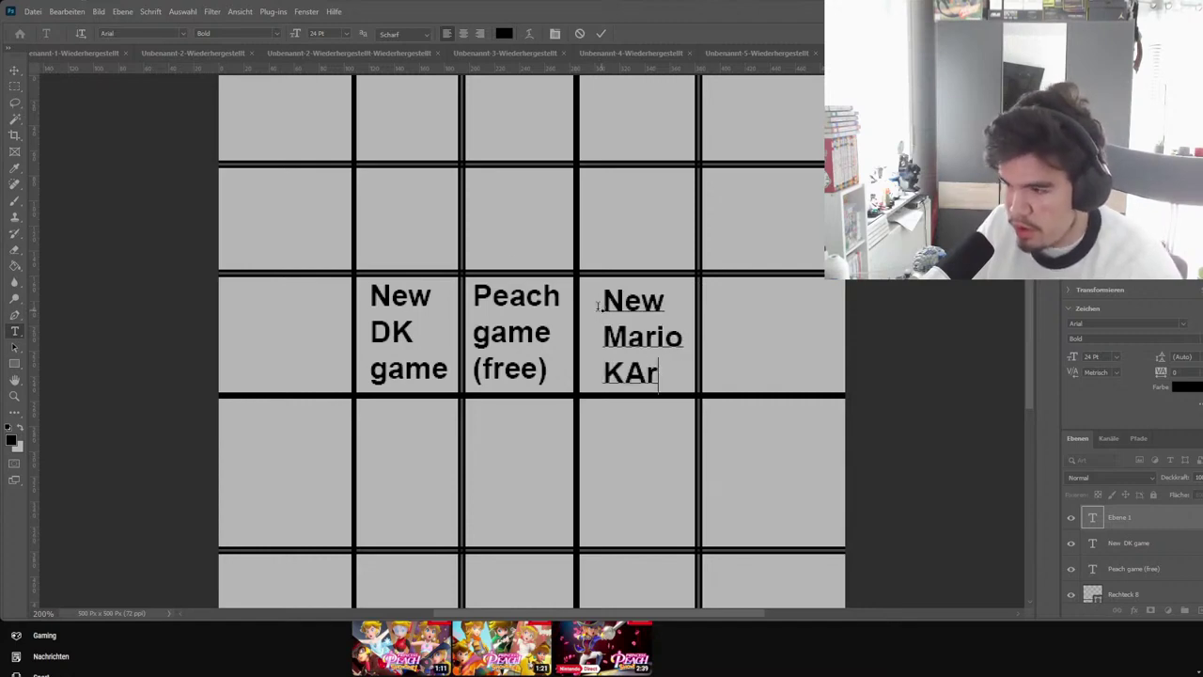
key("BackSpace")
key("BackSpace")
key("BackSpace")
type("art")
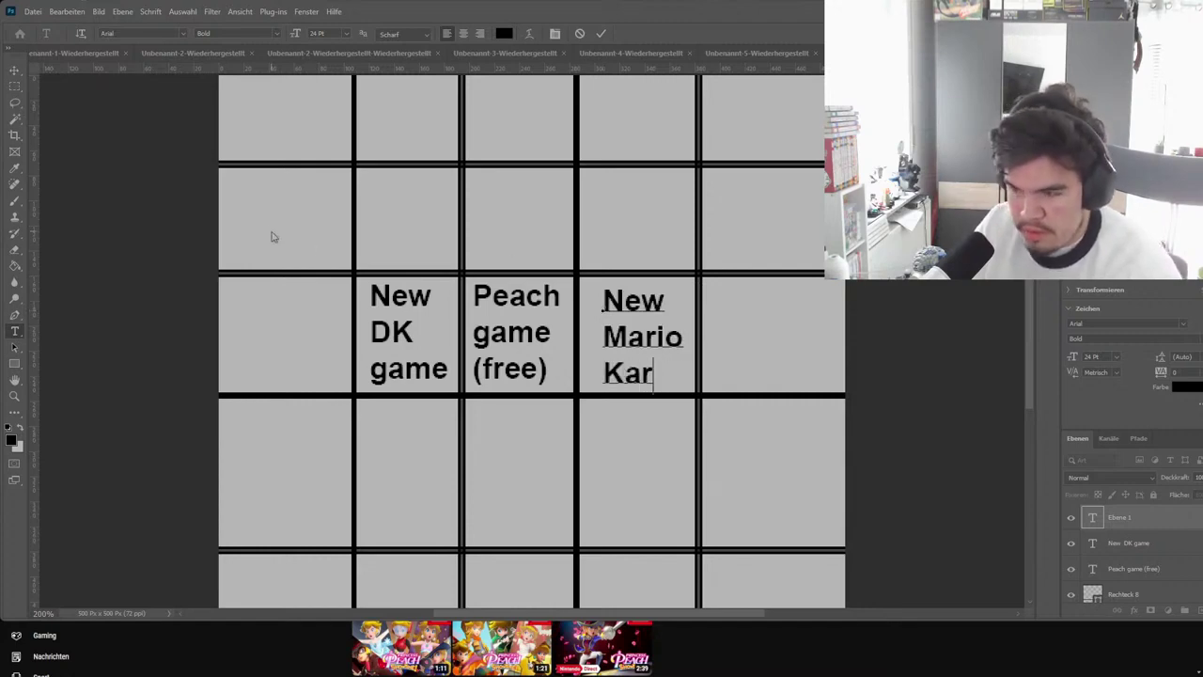
left_click(13, 72)
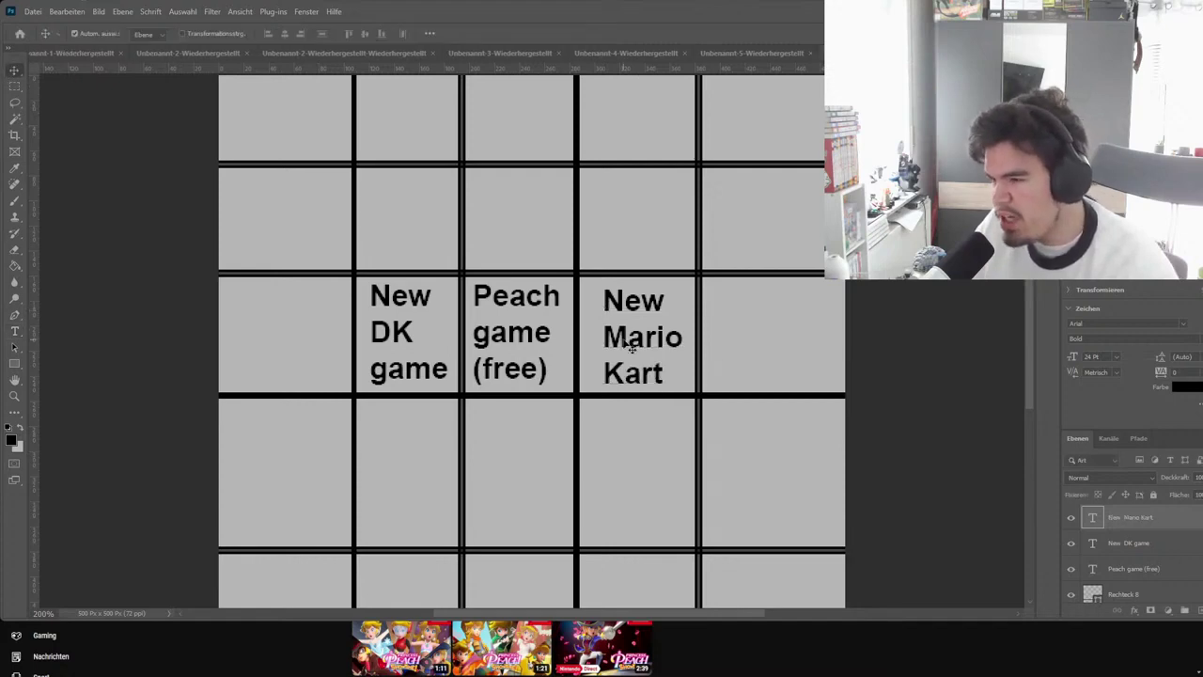
left_click_drag(630, 341, 621, 337)
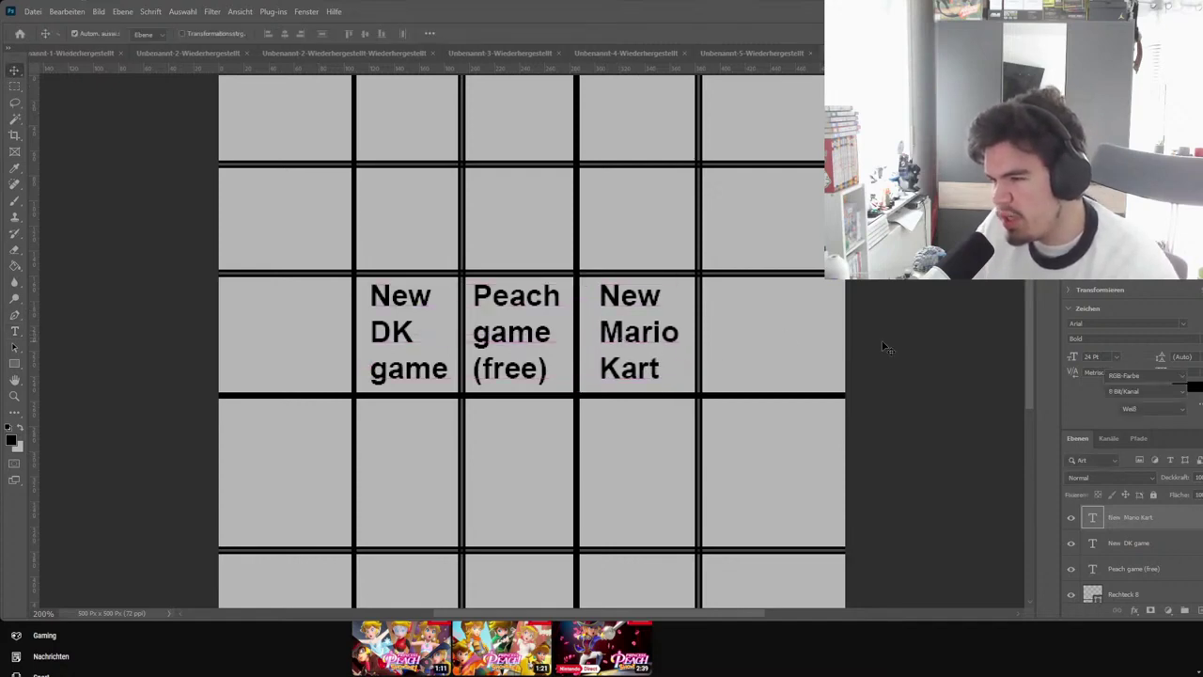
left_click(883, 344)
Start a new text layer in the empty first cell of the middle row
scroll(884, 344, "up", 3)
scroll(166, 342, "down", 3)
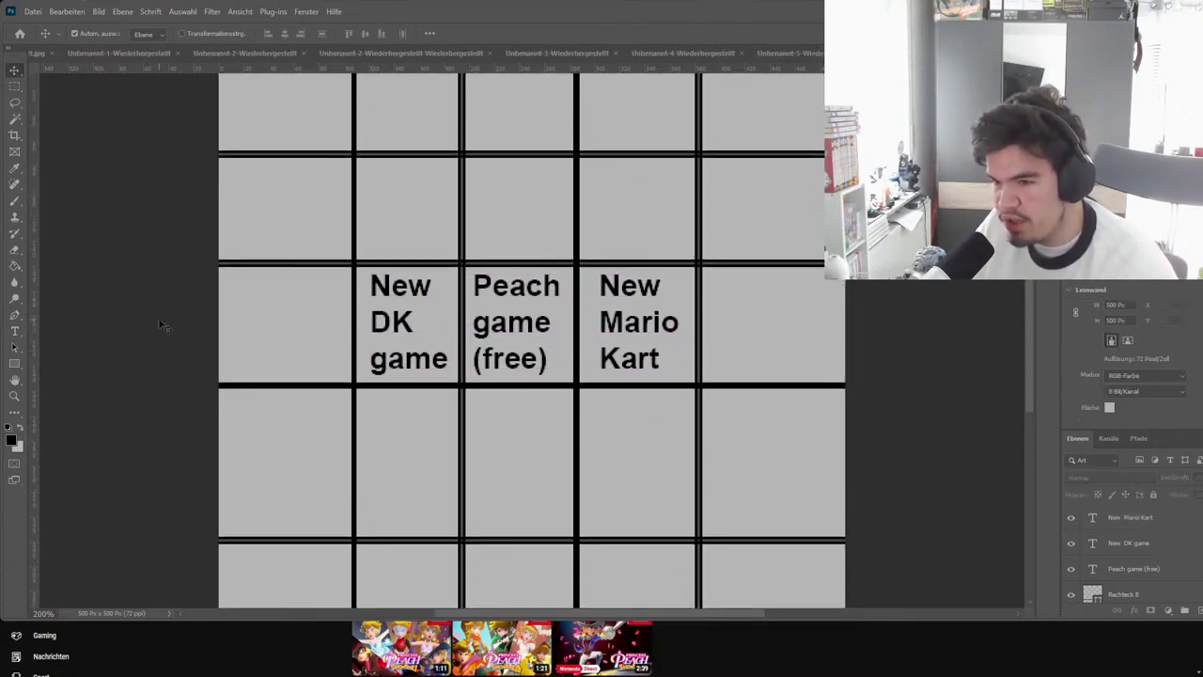
key("t")
left_click(239, 284)
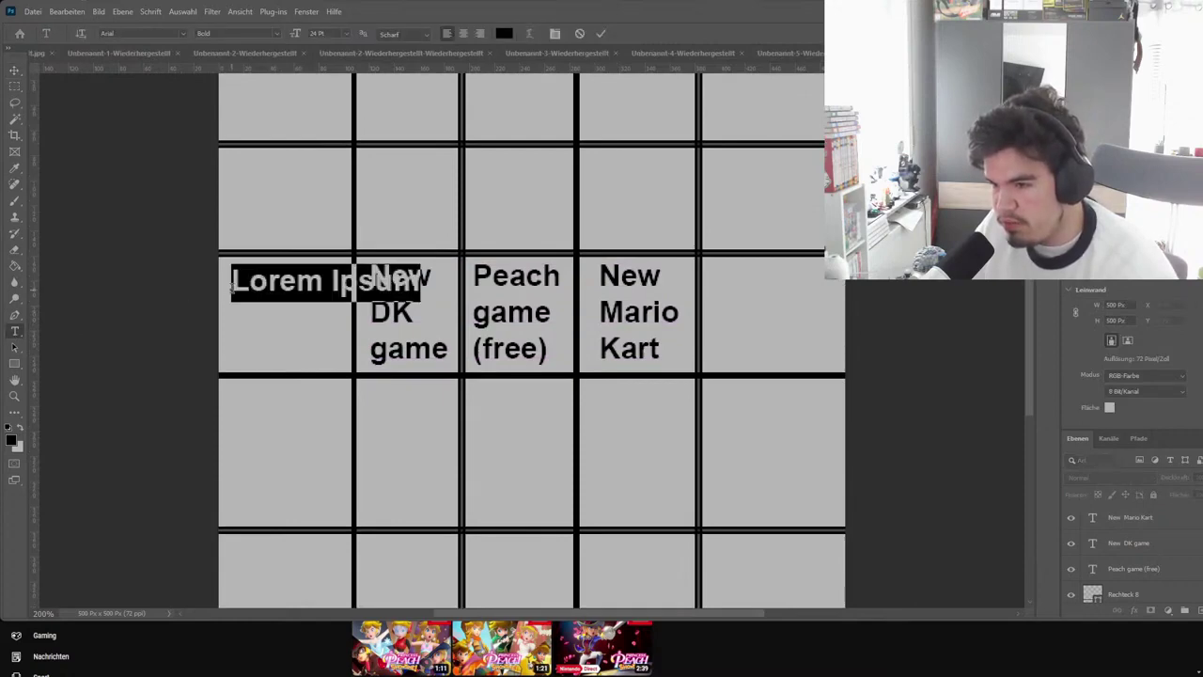
type("Elden ")
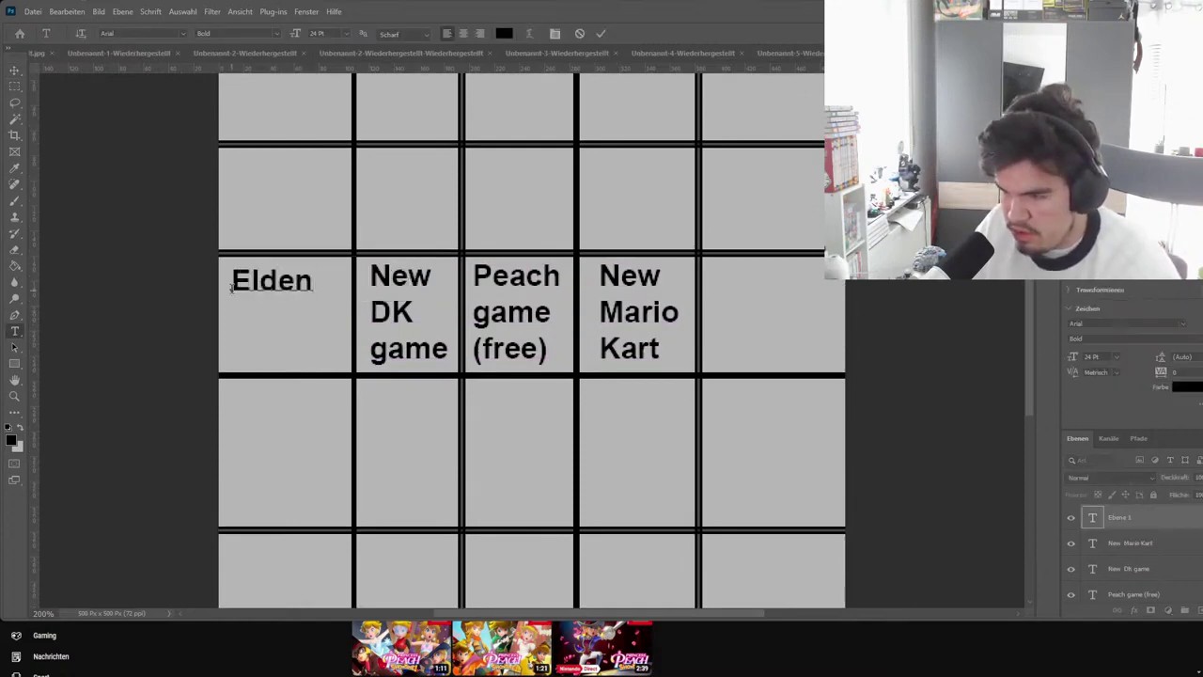
type("Ring D")
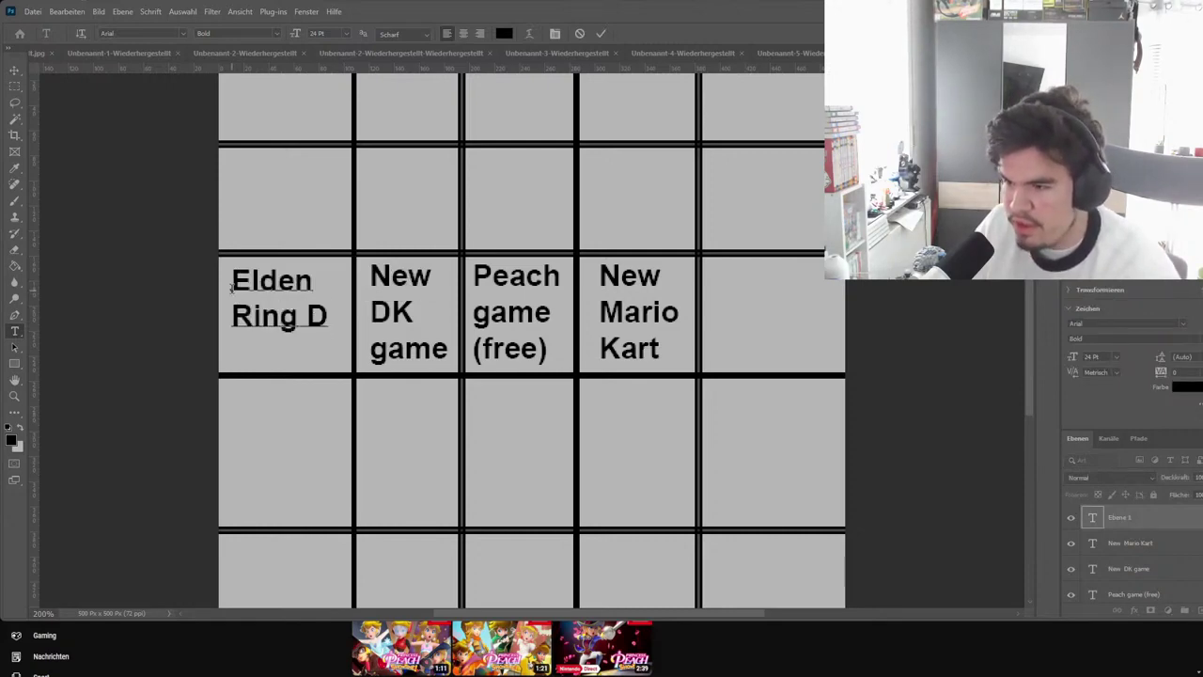
key("BackSpace")
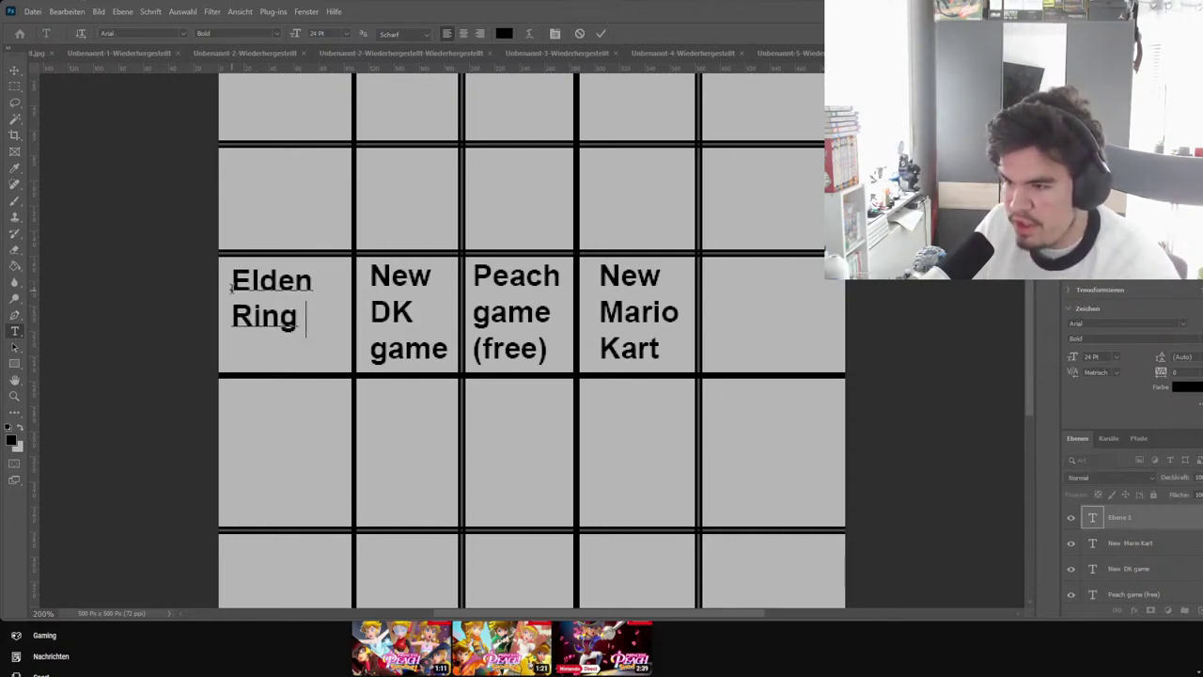
key("Return")
type("Dl")
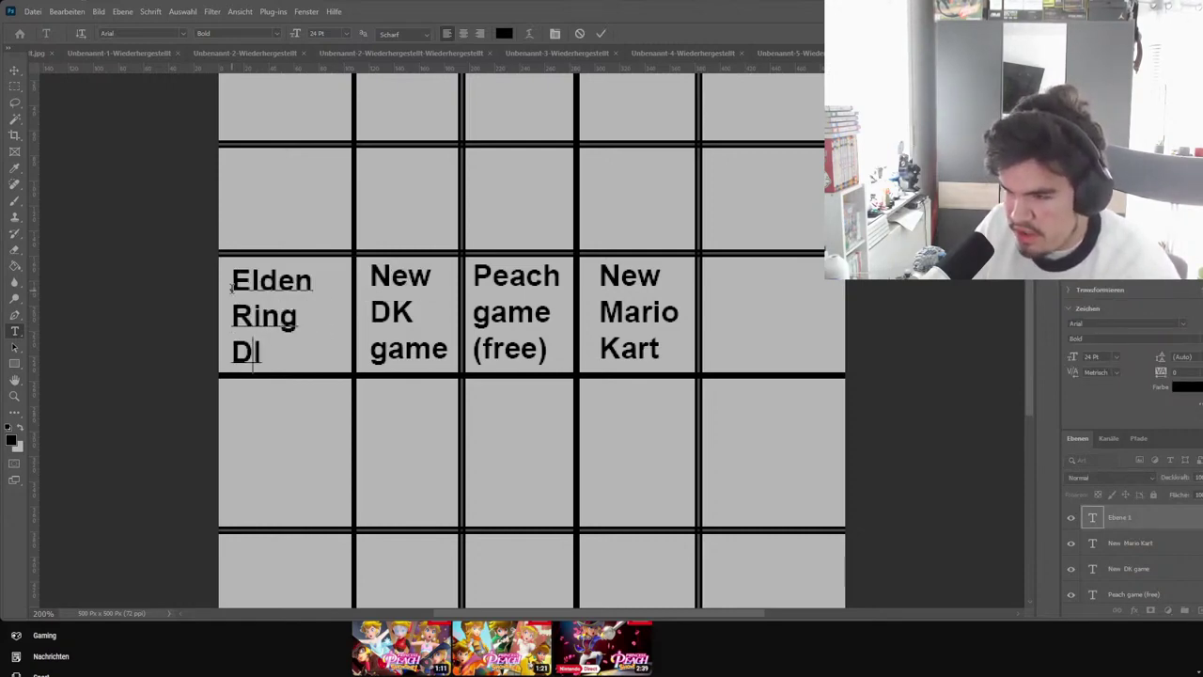
type("LC")
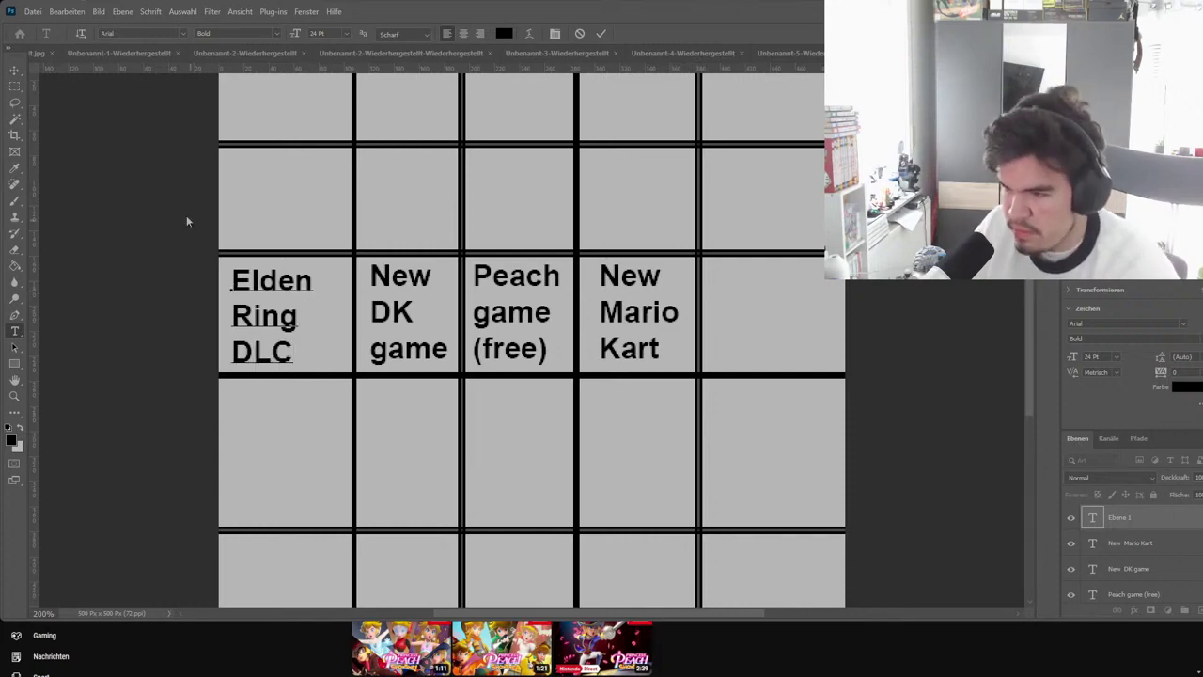
scroll(65, 253, "up", 3)
key("BackSpace")
key("BackSpace")
key("BackSpace")
key("BackSpace")
key("BackSpace")
key("BackSpace")
key("BackSpace")
key("BackSpace")
key("BackSpace")
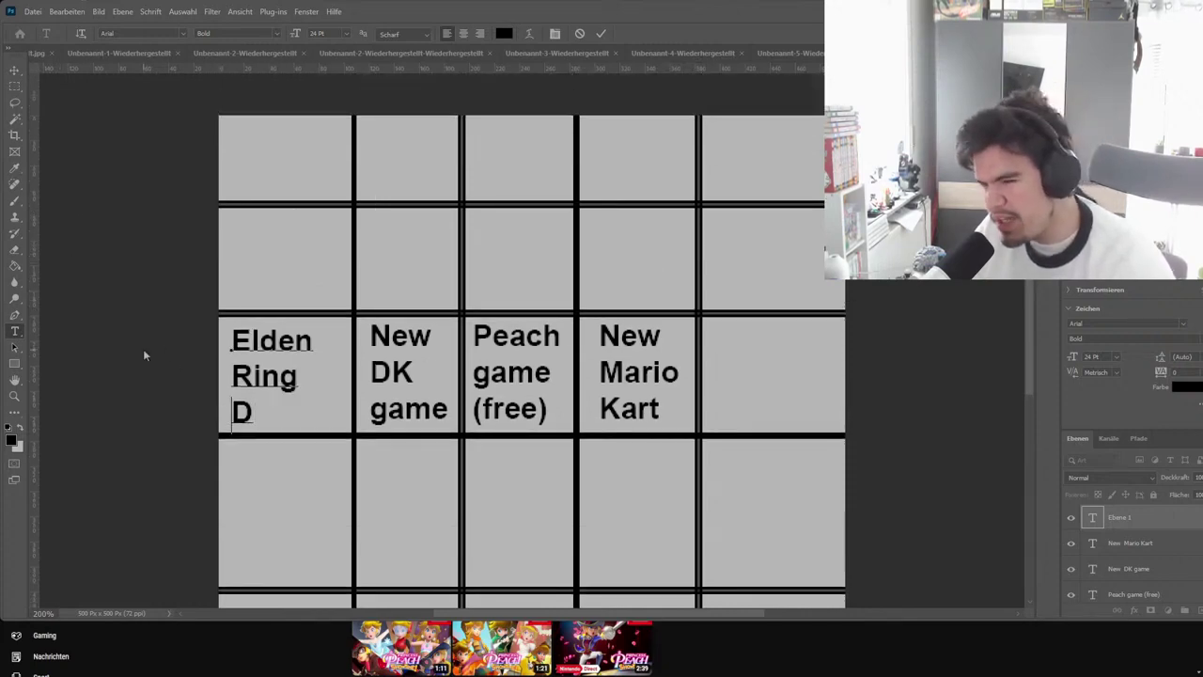
key("BackSpace")
key("BackSpace")
key("BackSpace")
key("BackSpace")
key("BackSpace")
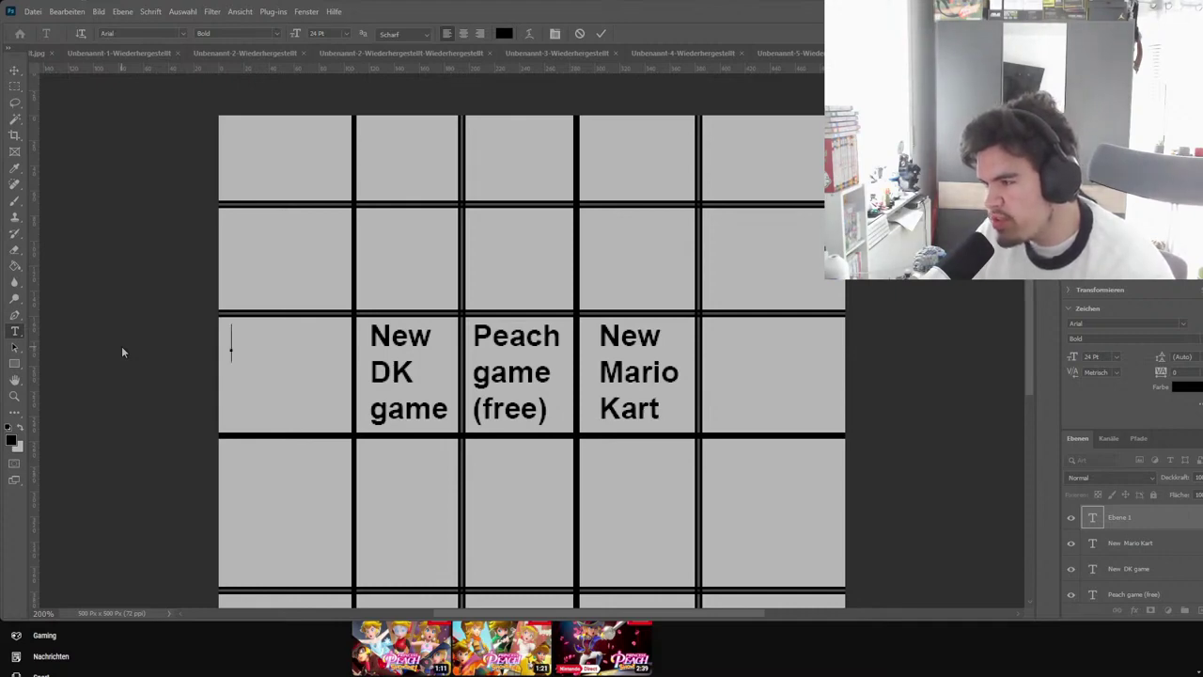
Enter "Hades 2 release date" over three lines in the first cell of the middle row
type("H")
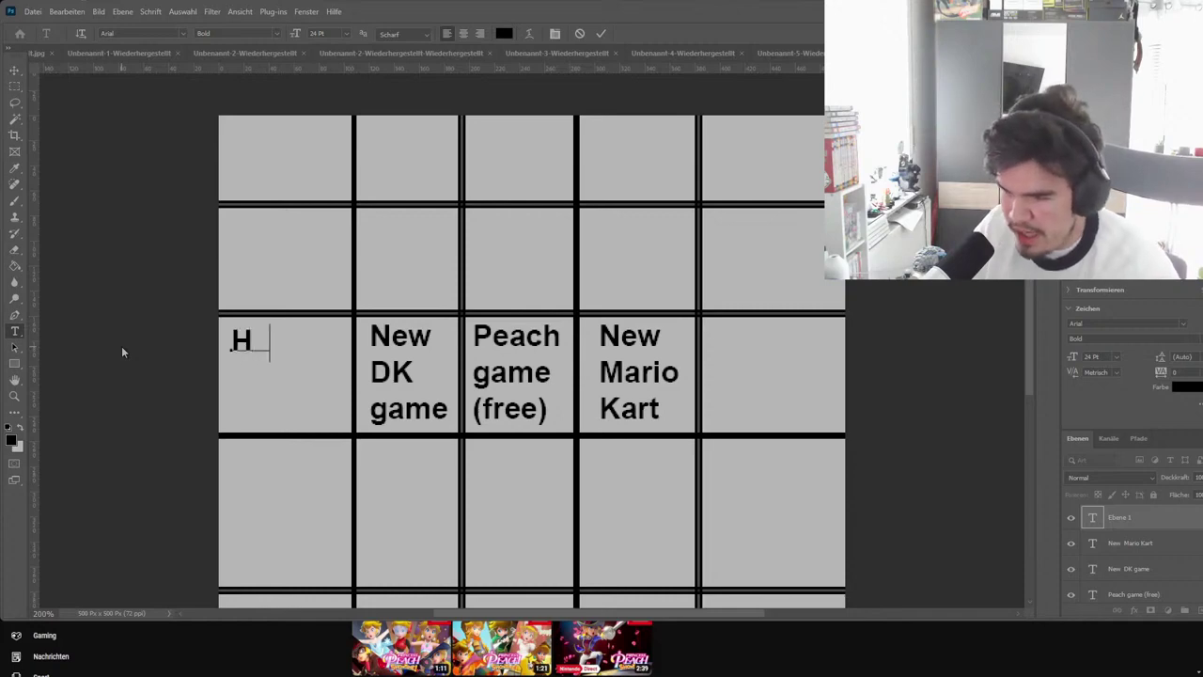
type("ades 2 relw")
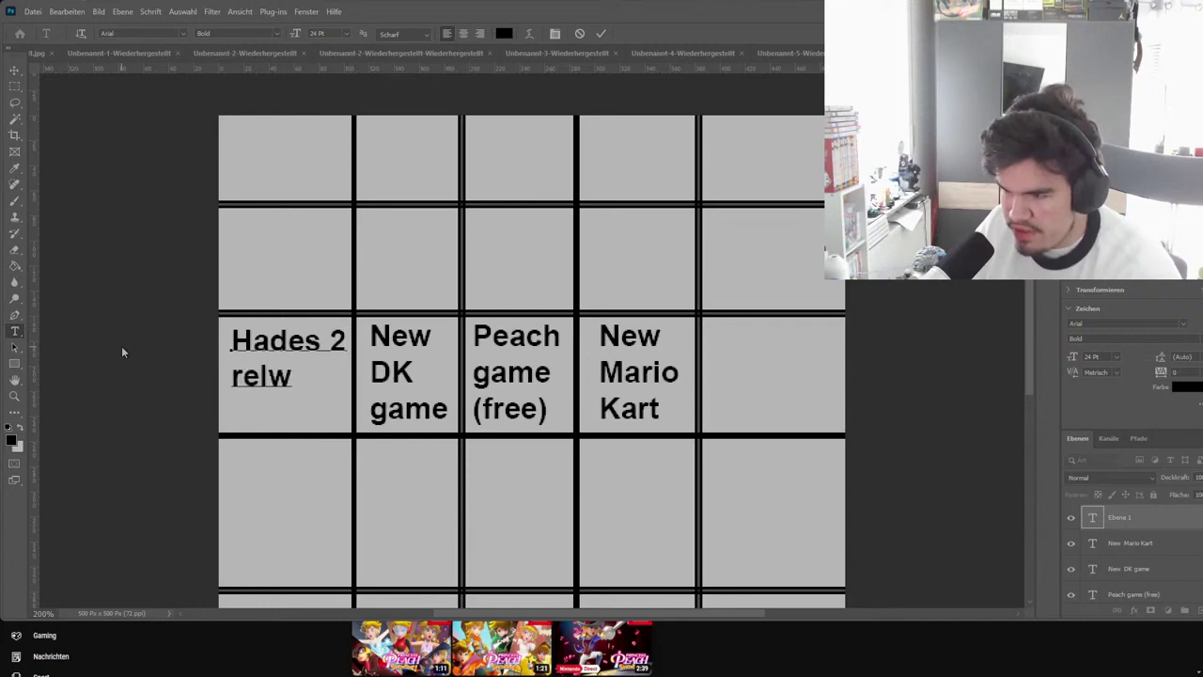
key("BackSpace")
type("e")
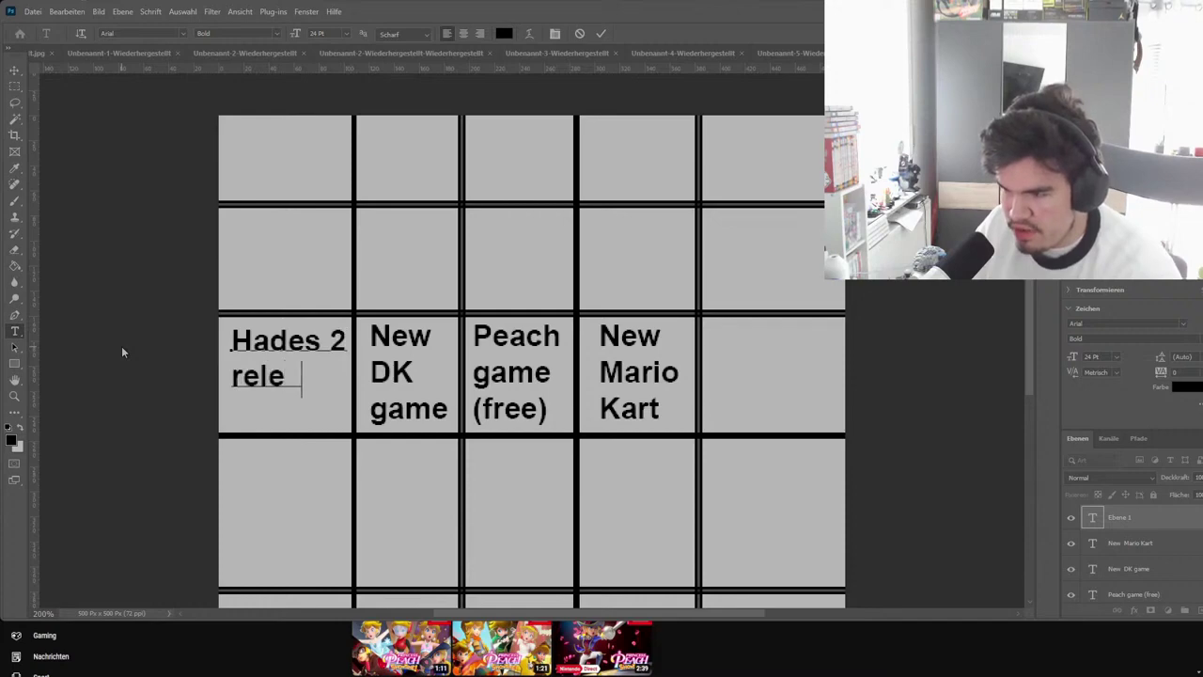
type("ase date")
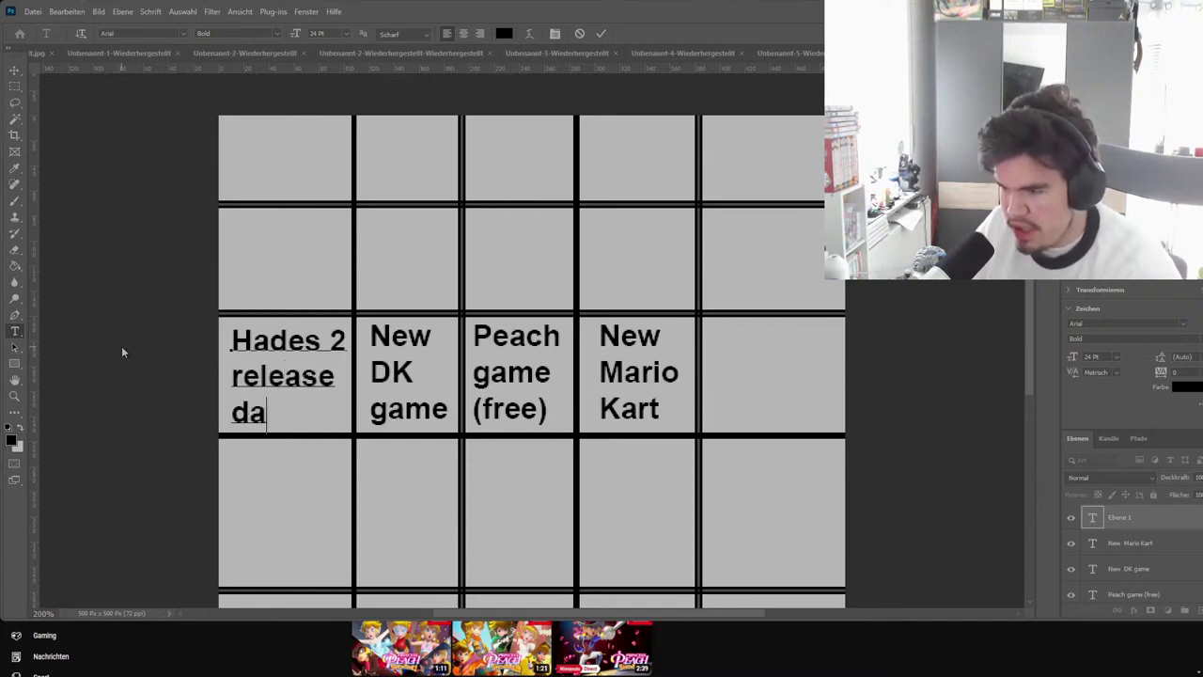
left_click(730, 336)
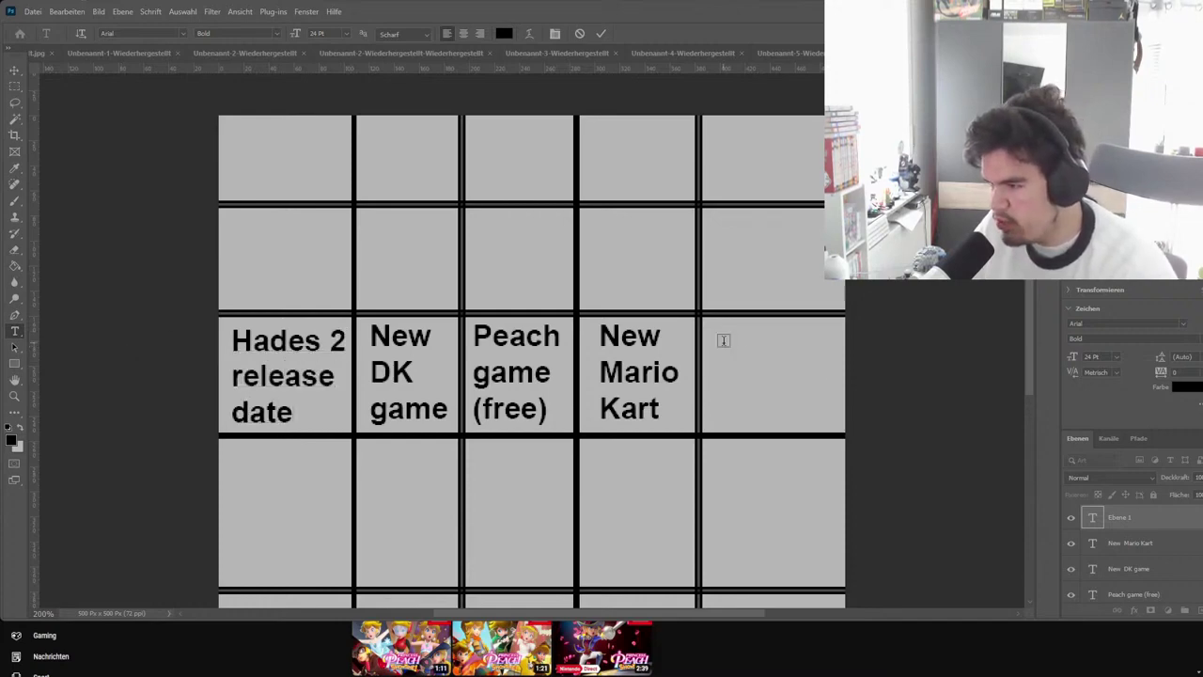
Add the three-line text "Silksong Release date" in the last cell of the middle row and shift it slightly to fit inside
left_click(724, 345)
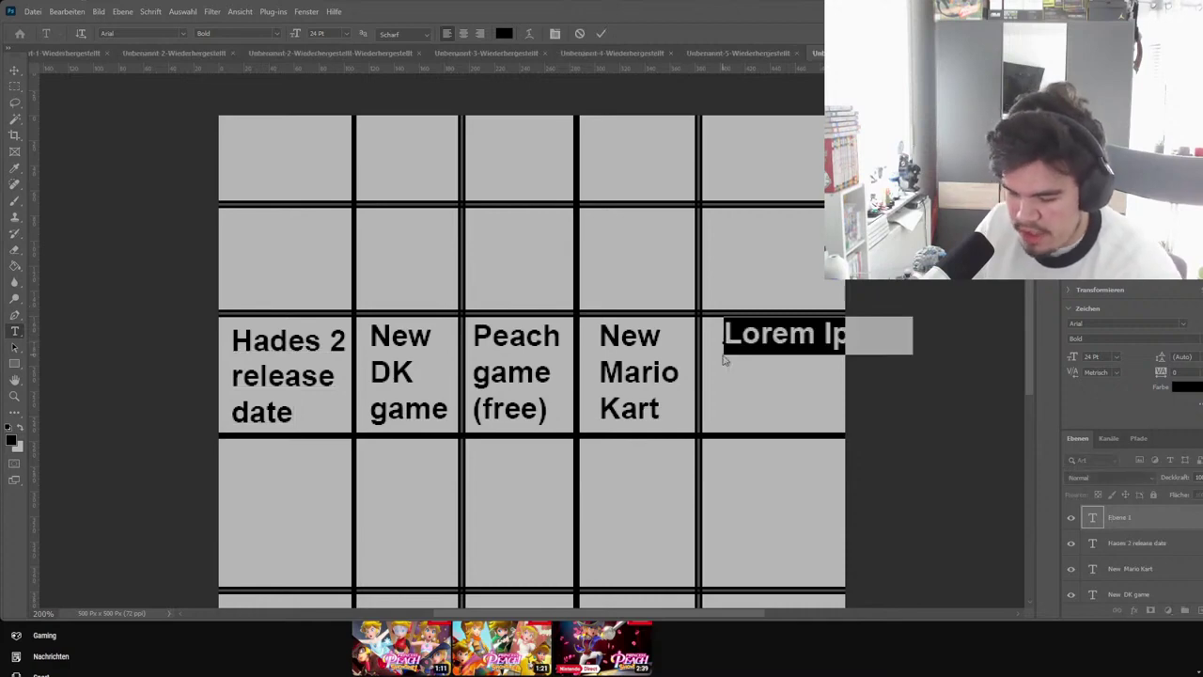
type("Silksong")
key("Return")
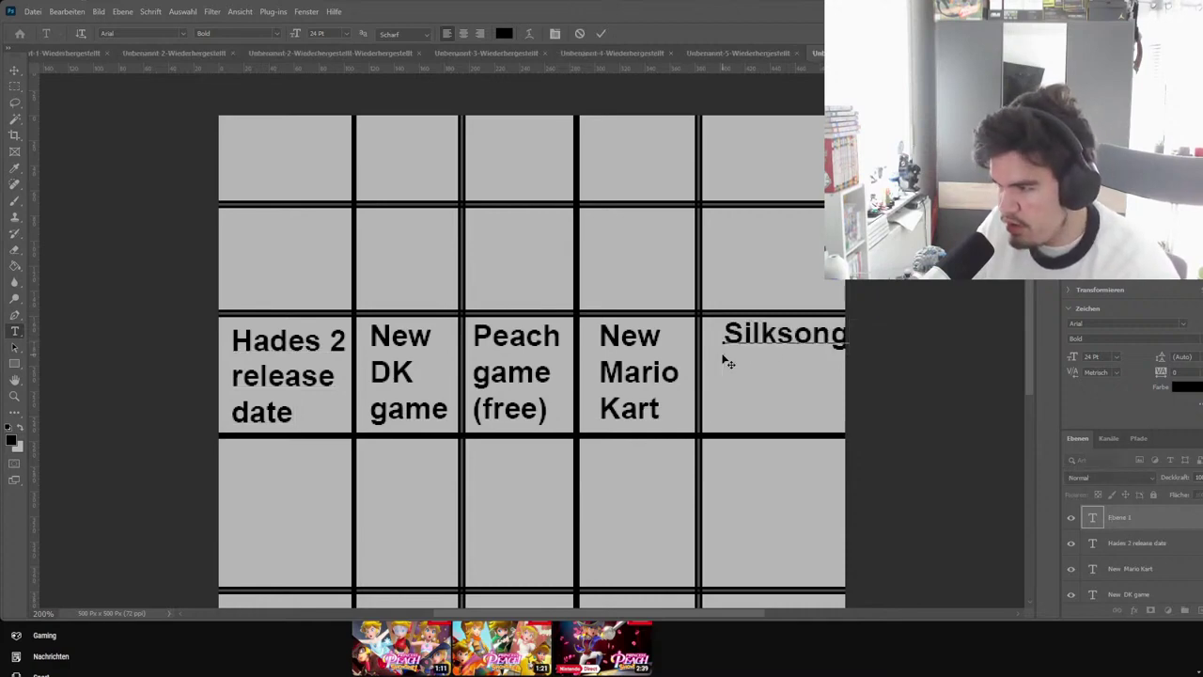
type("Reöe")
key("BackSpace")
key("BackSpace")
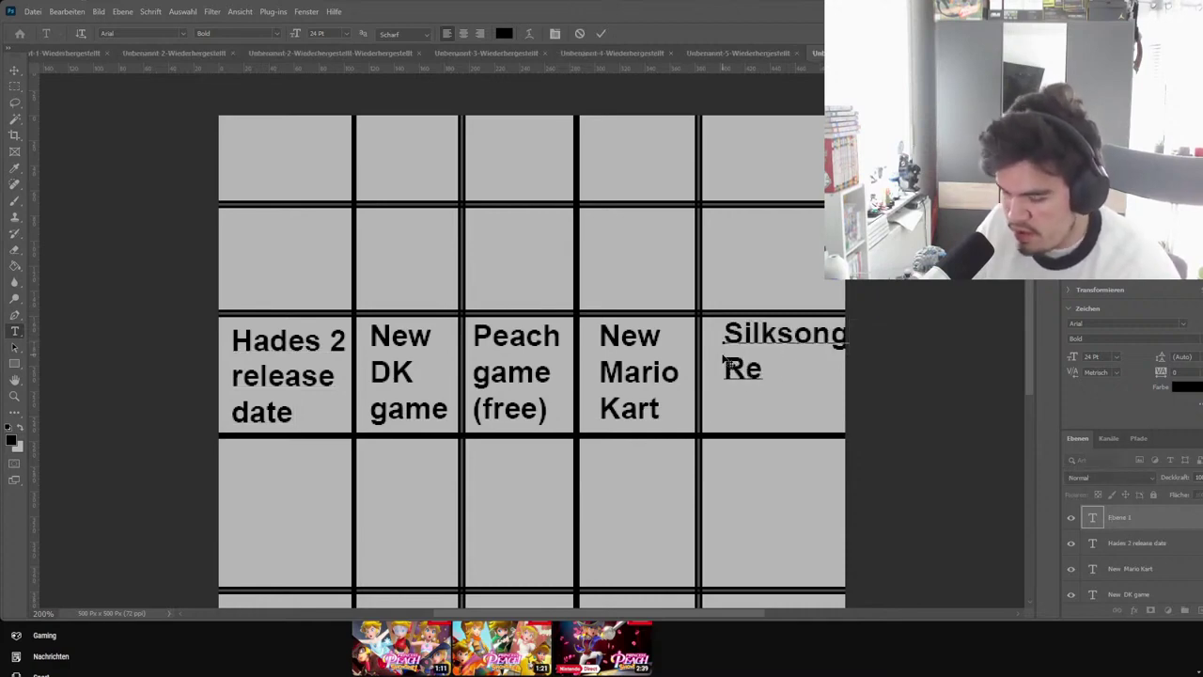
type("lease d")
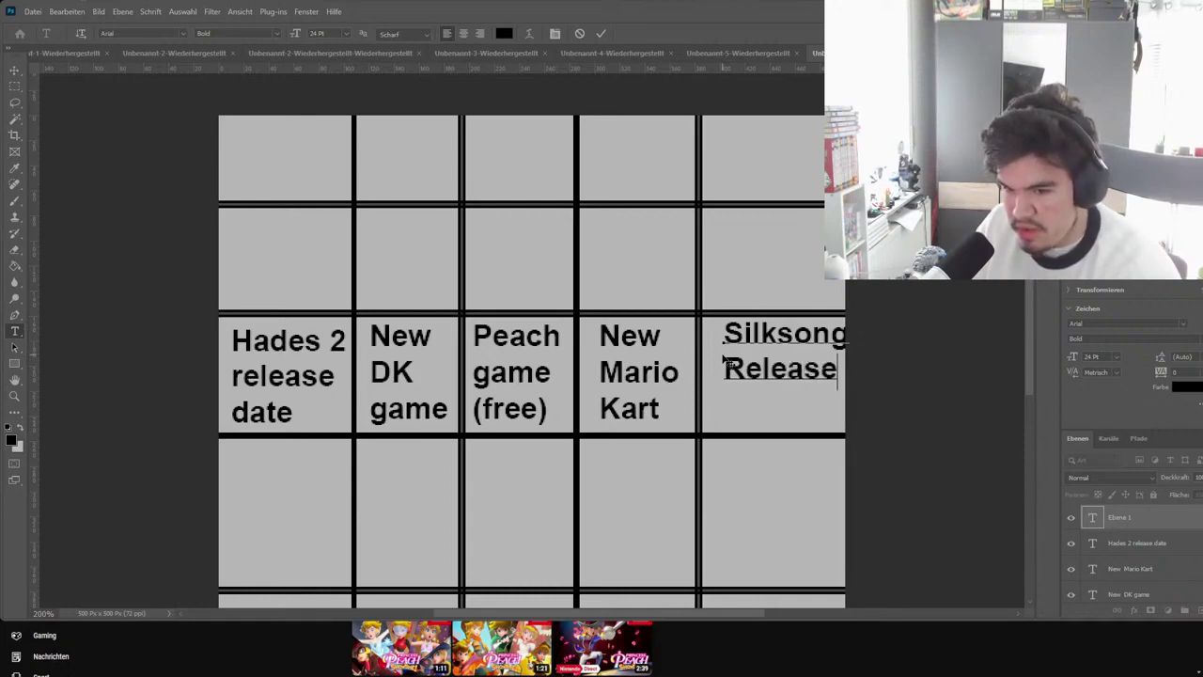
key("BackSpace")
key("BackSpace")
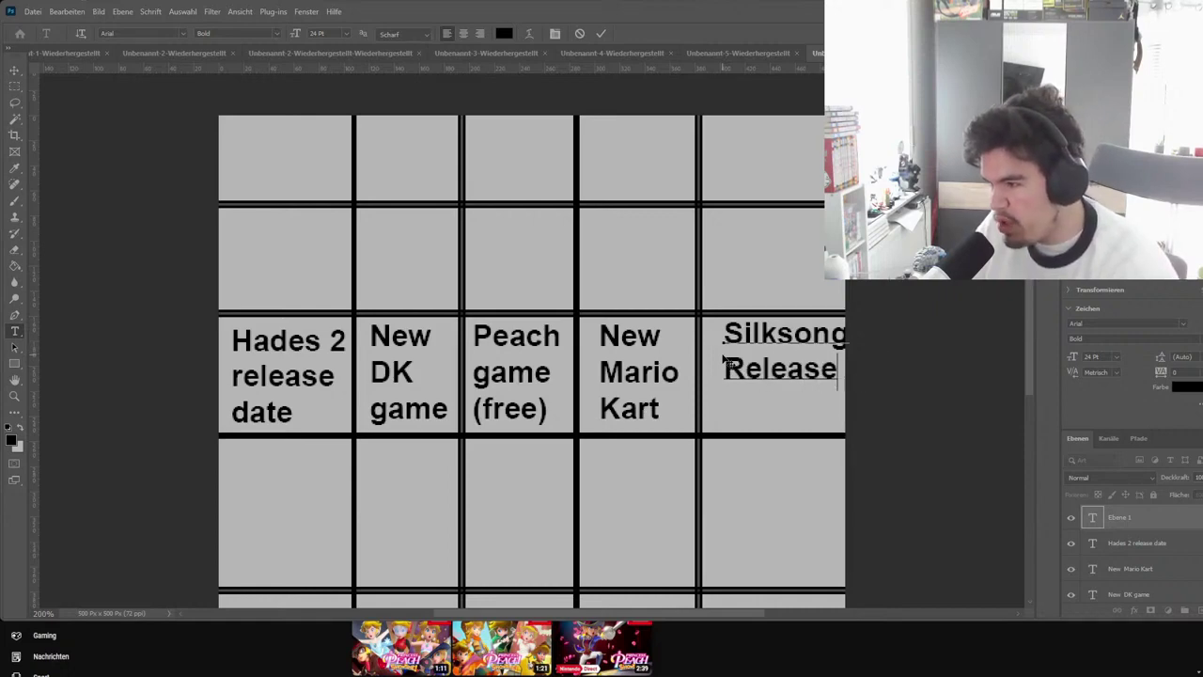
key("Return")
type("date")
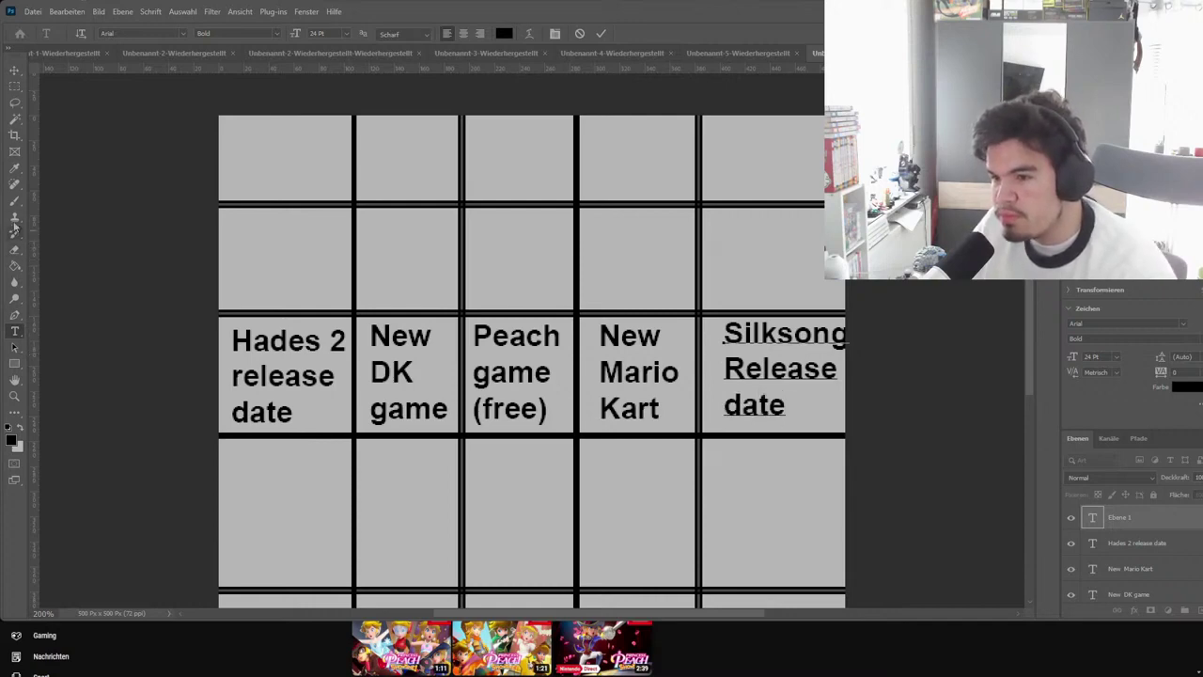
left_click(14, 72)
left_click_drag(750, 365, 742, 368)
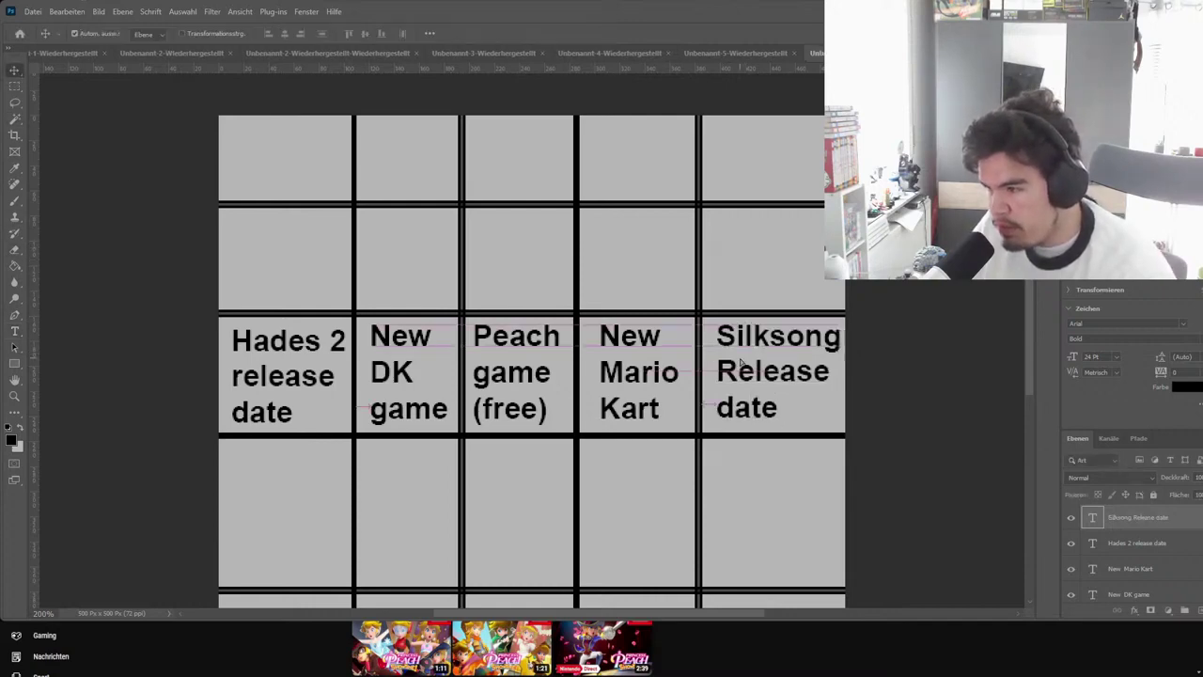
Add the two-line text "Mario baseball" in the first cell of the second row
left_click(14, 331)
left_click(231, 236)
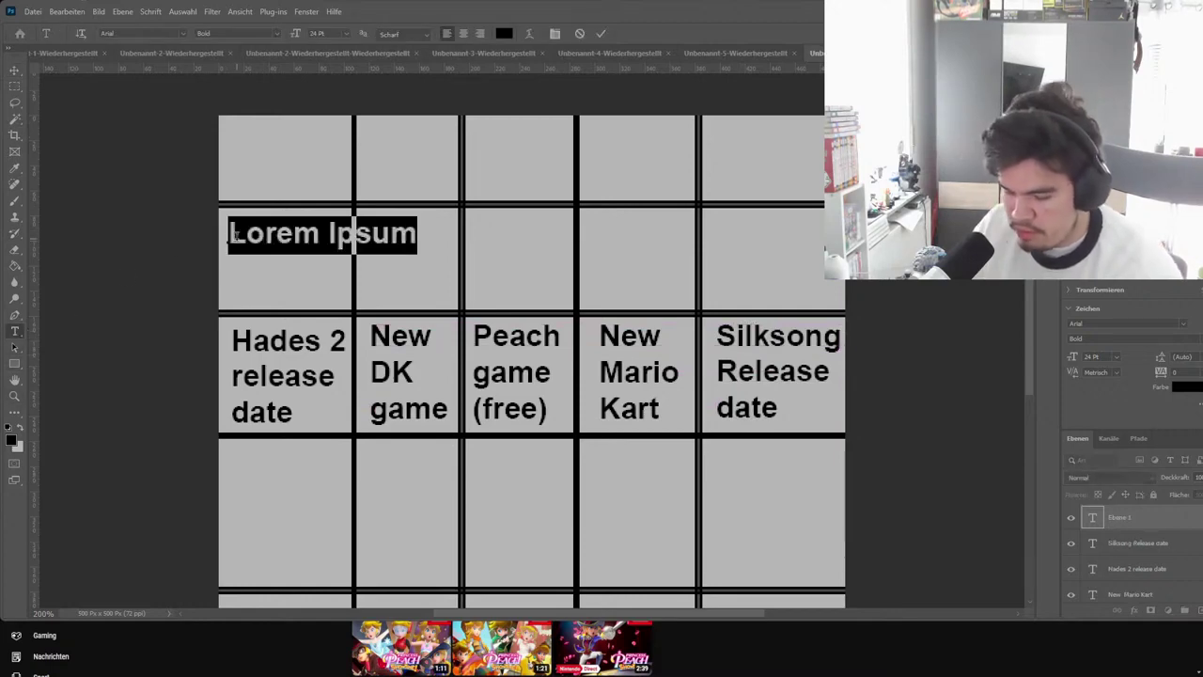
type("Mario ")
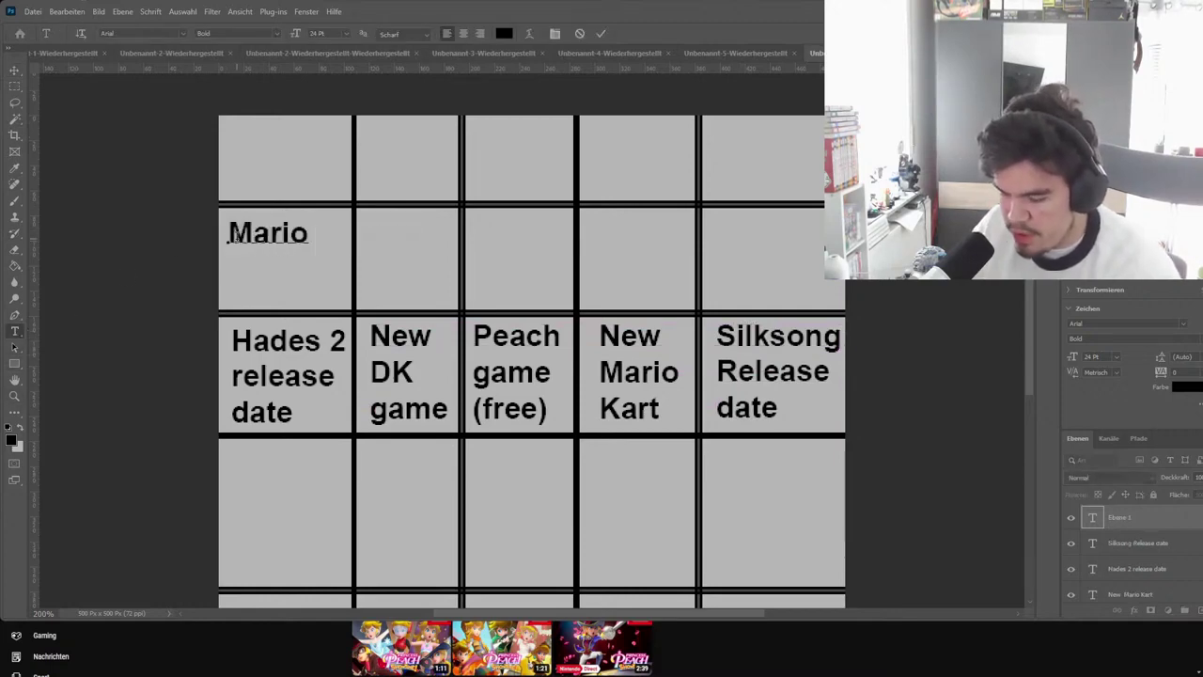
type("bas")
key("BackSpace")
key("BackSpace")
key("BackSpace")
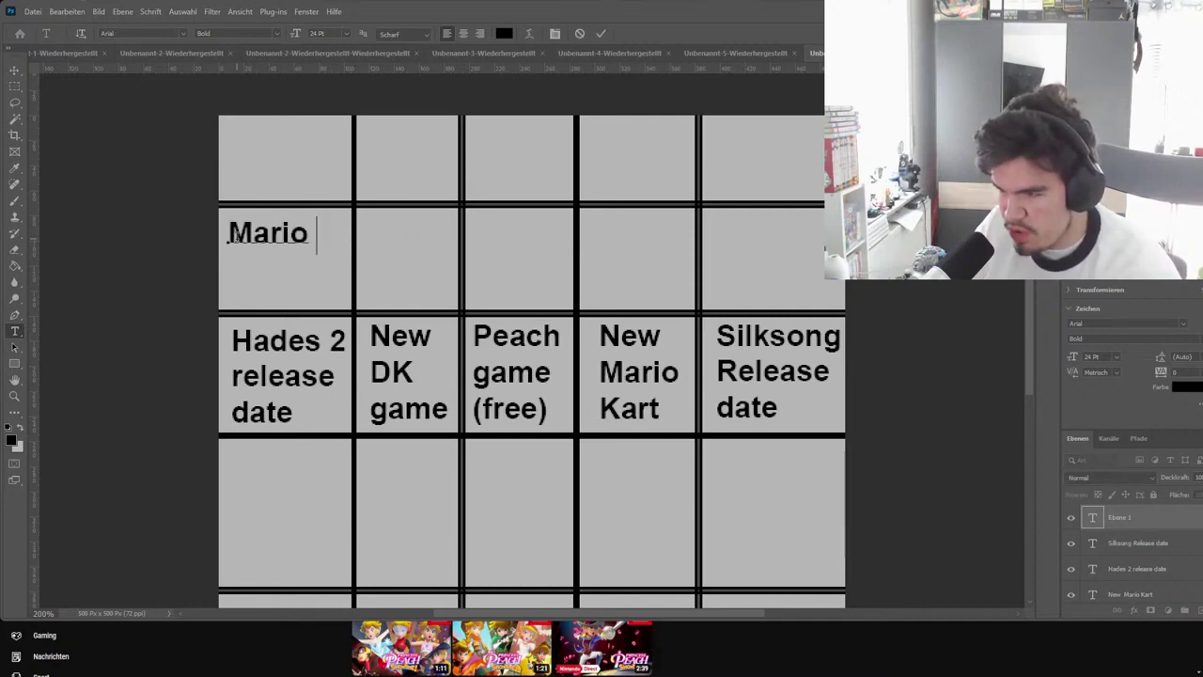
key("Return")
type("bb")
key("BackSpace")
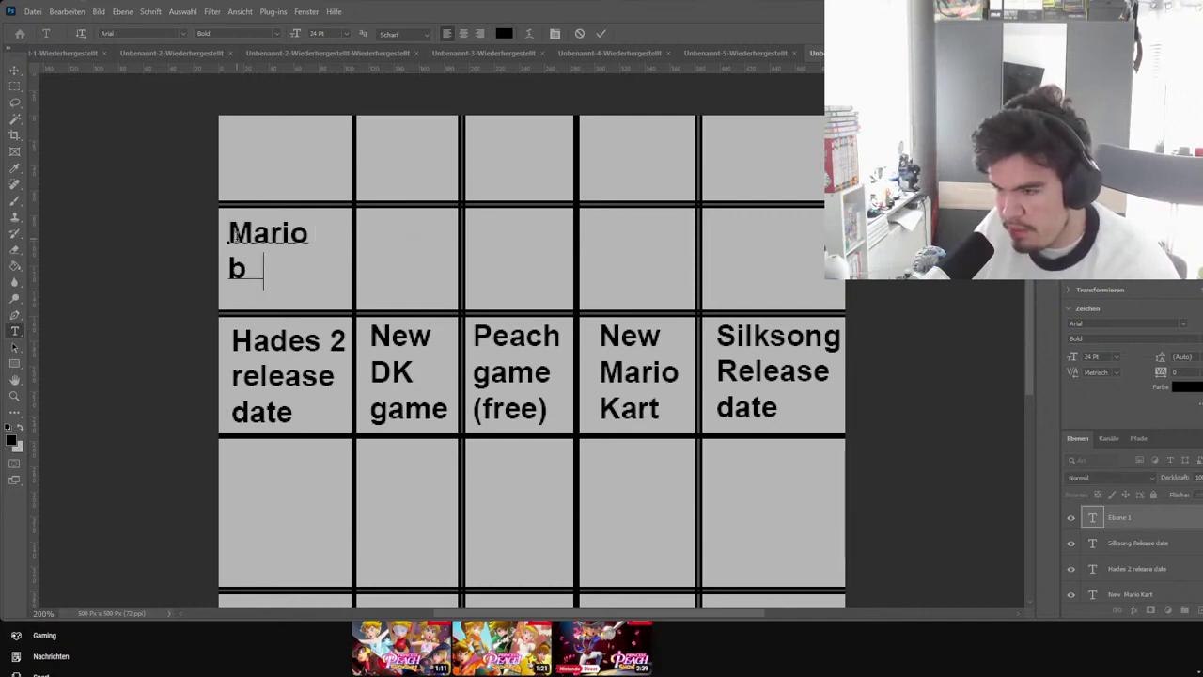
type("aseba")
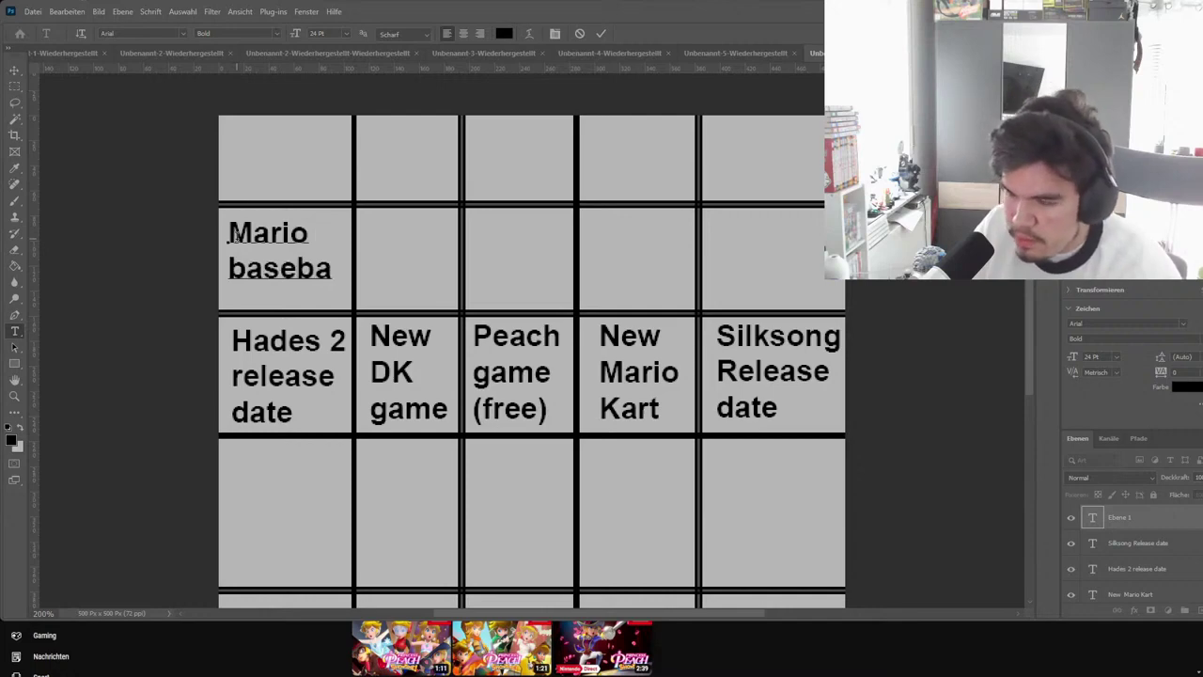
type("ll")
scroll(246, 268, "up", 3)
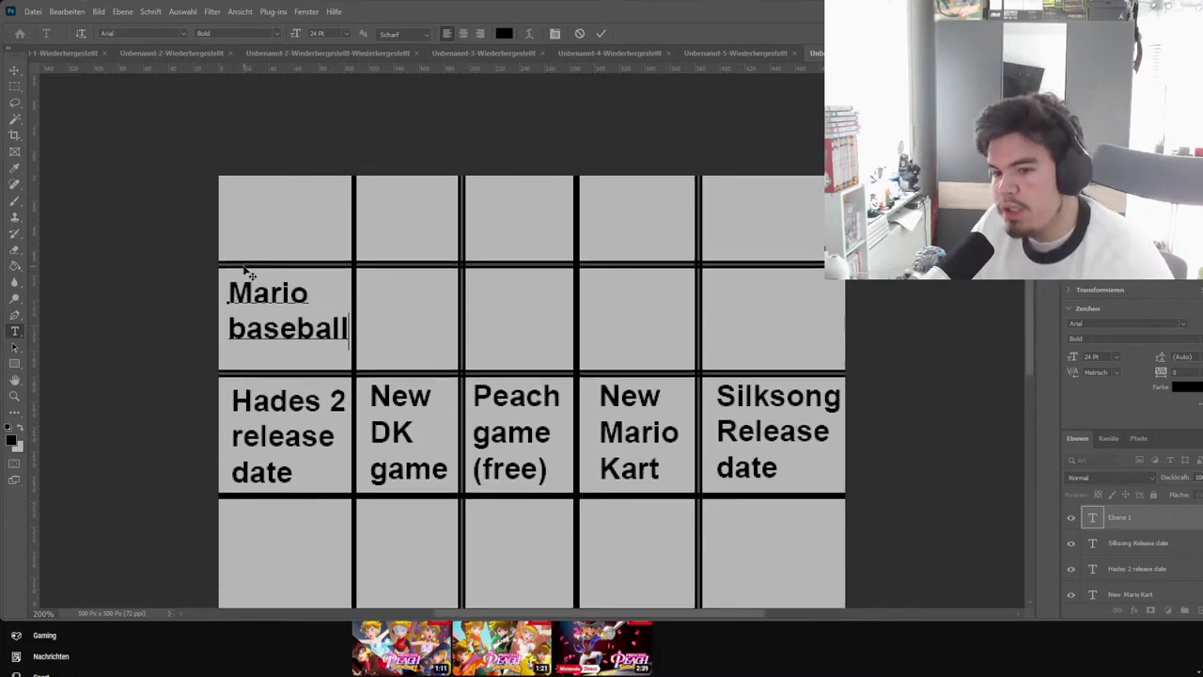
left_click(227, 195)
Add the two-line text "Mario bowling" in the first cell of the top row
left_click(228, 193)
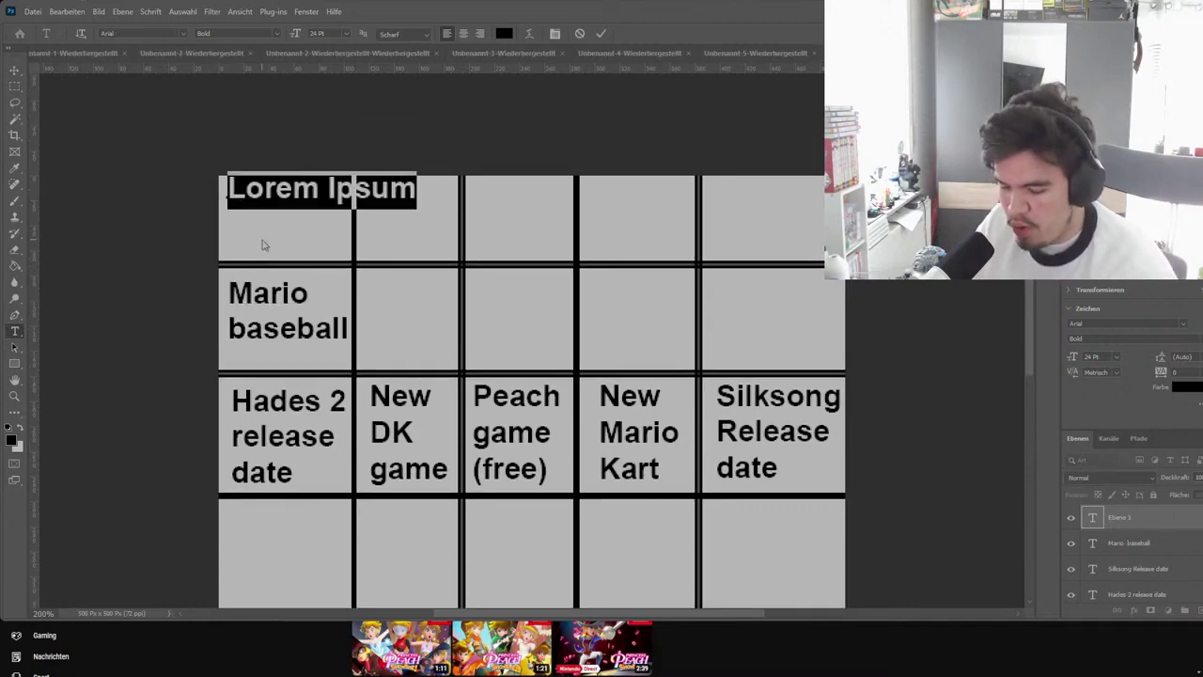
type("Mar")
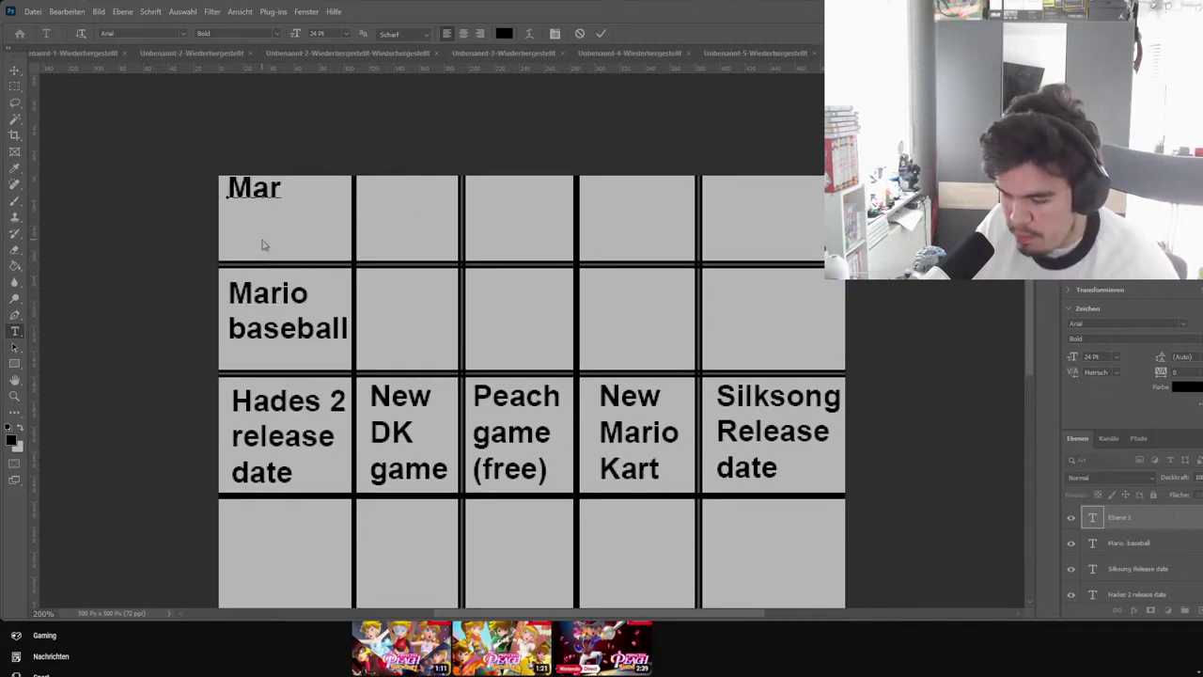
type("io ")
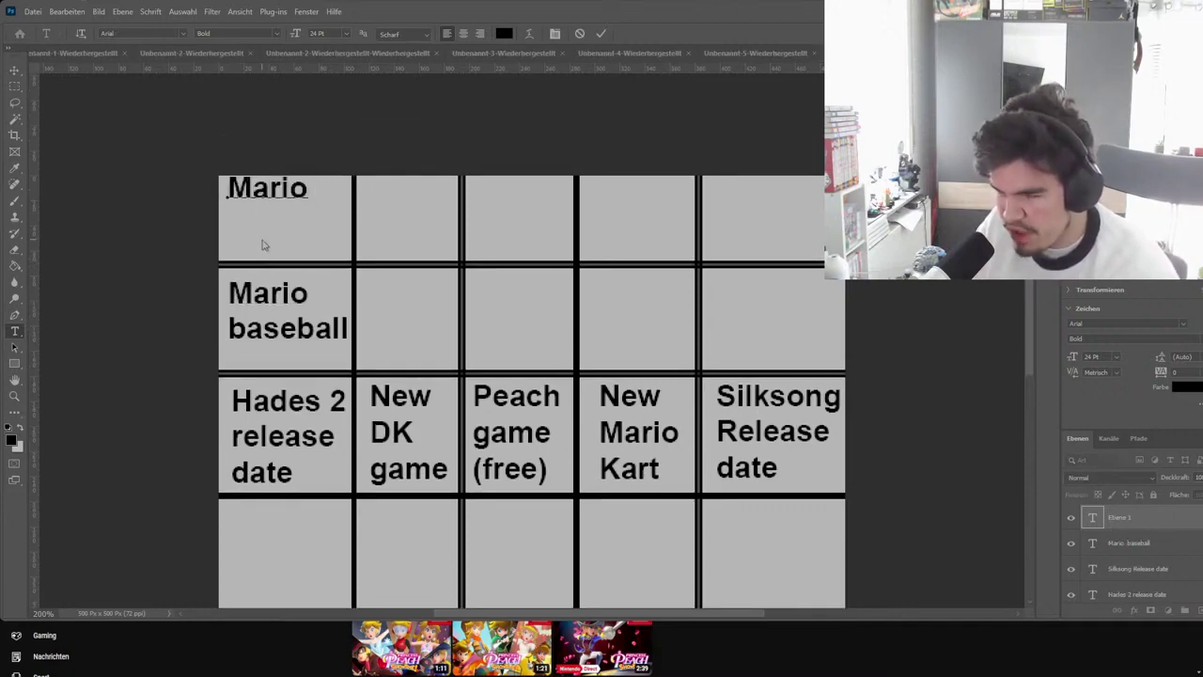
type("bowling")
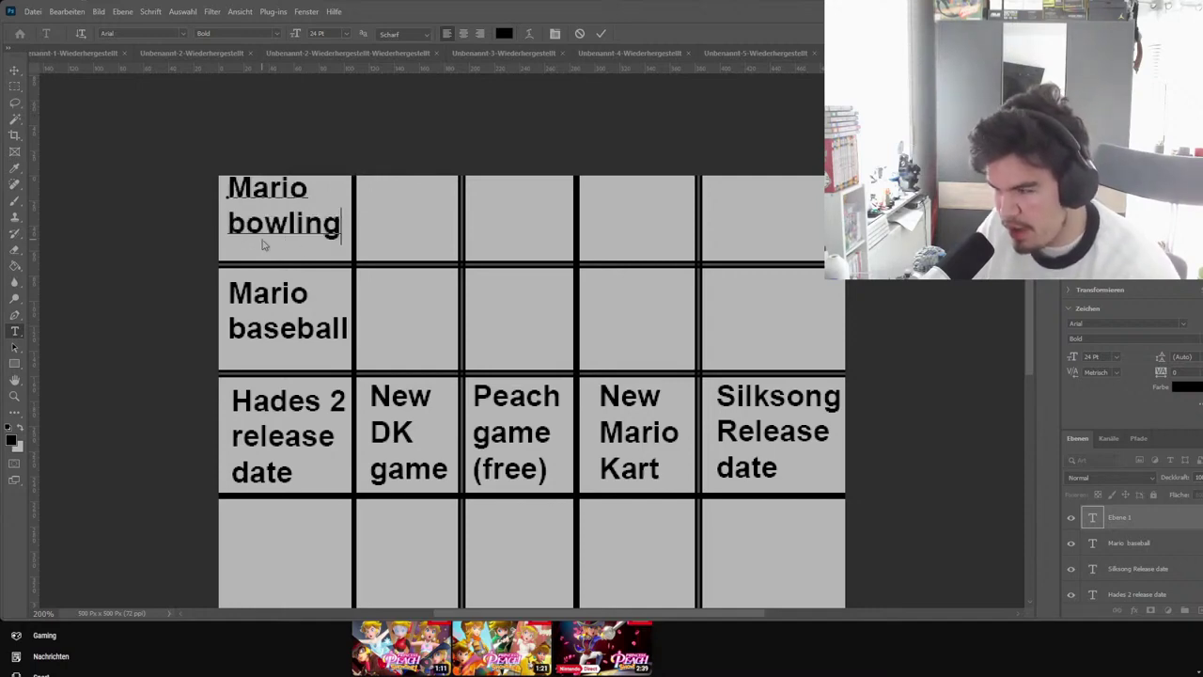
Add the two-line text "New smash" in the first cell of the fourth row
scroll(168, 294, "down", 10)
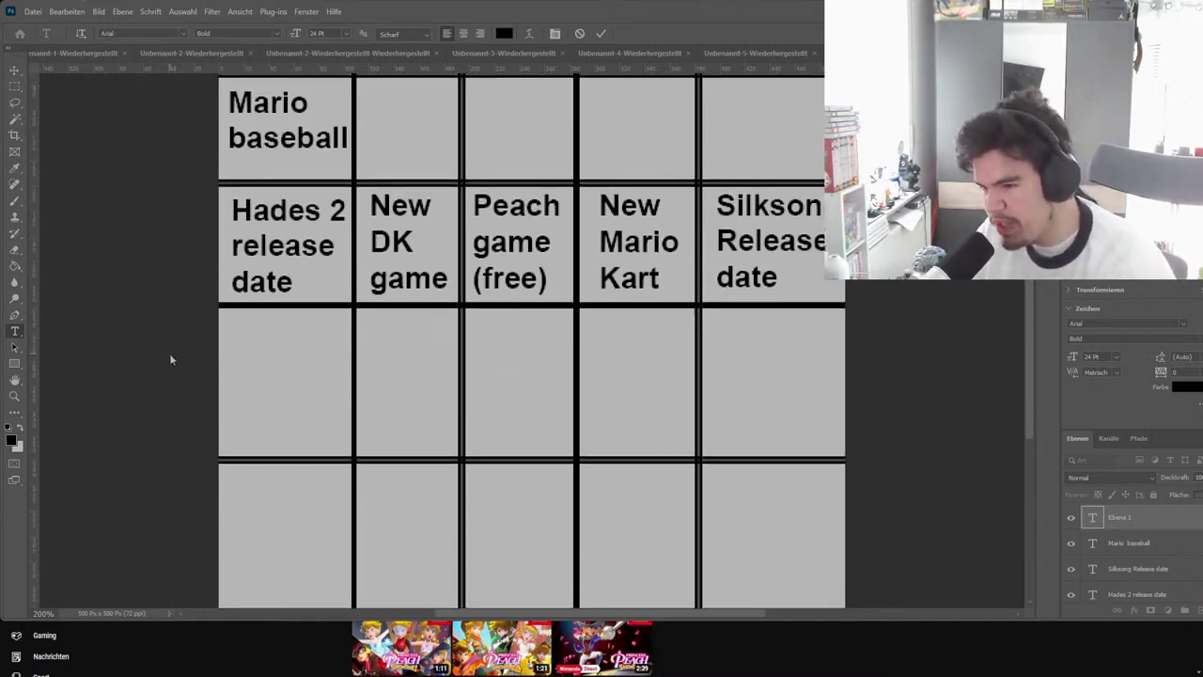
scroll(188, 352, "up", 4)
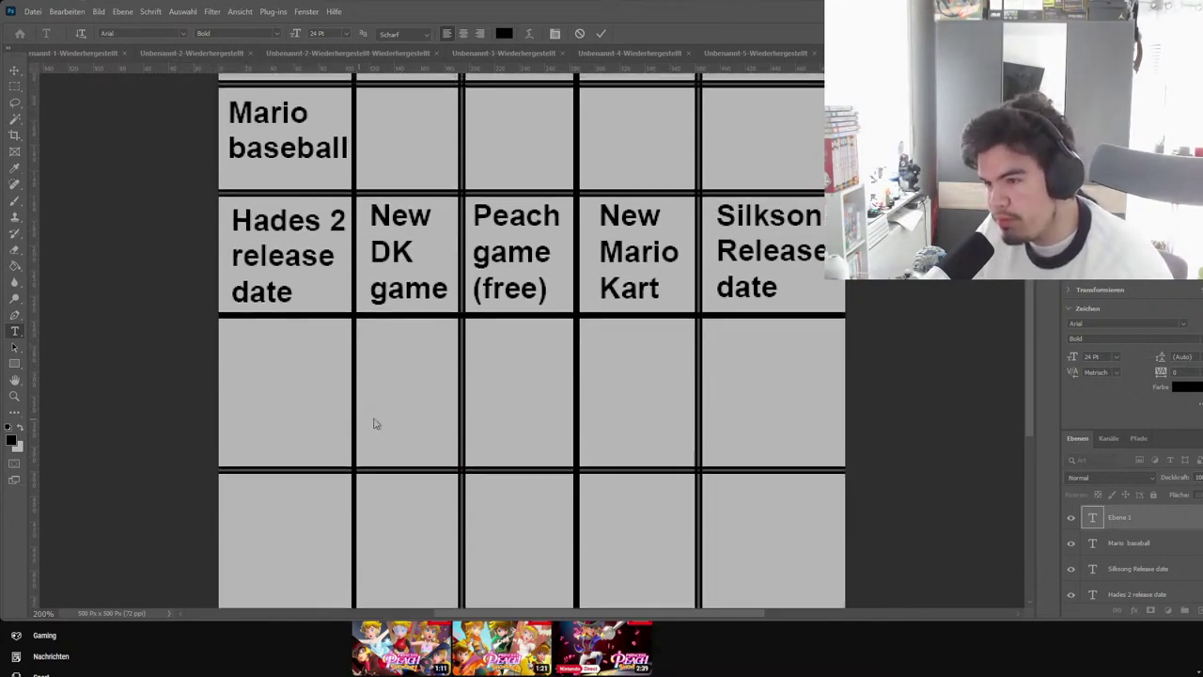
left_click(250, 373)
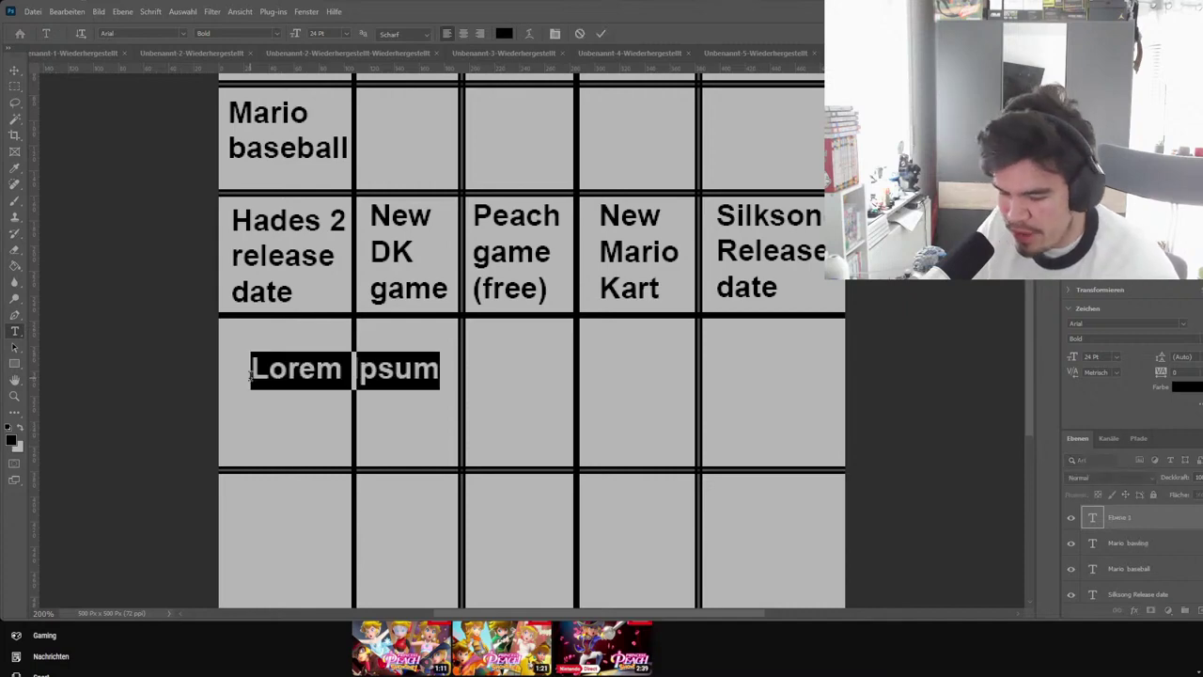
type("New smash")
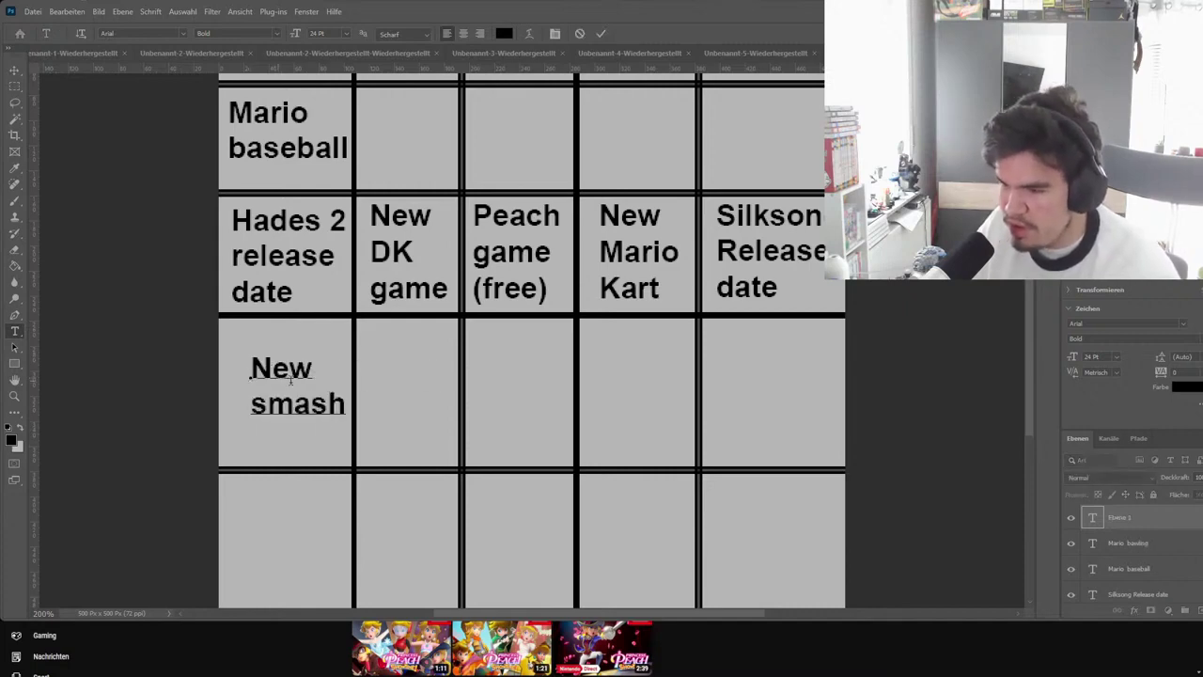
Add the text "Switch 2" in the first cell of the bottom row and shift it slightly left to fit inside
scroll(259, 480, "down", 2)
left_click(233, 461)
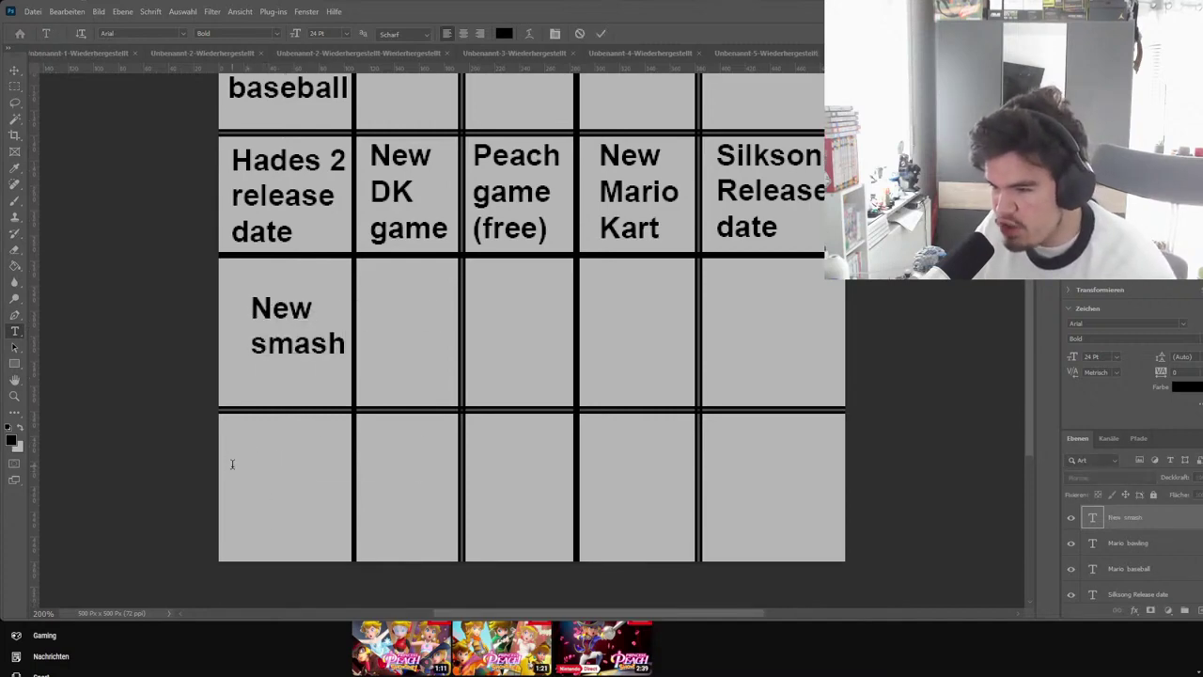
left_click(233, 460)
type("Swit")
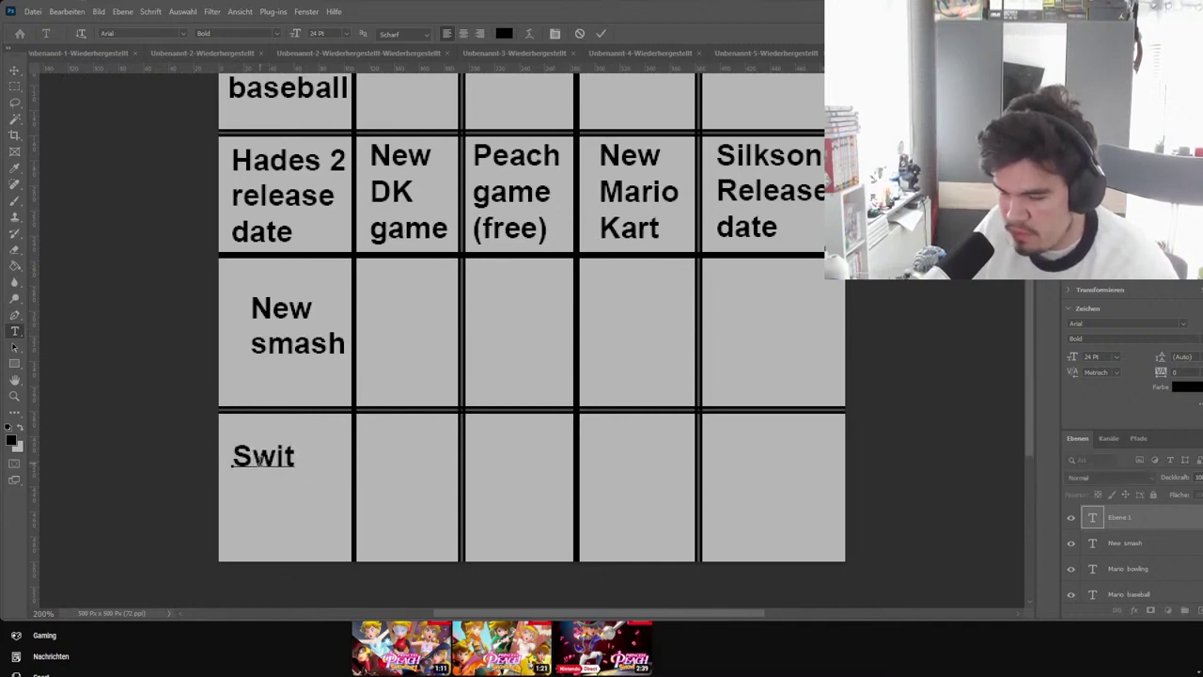
type("ch 2")
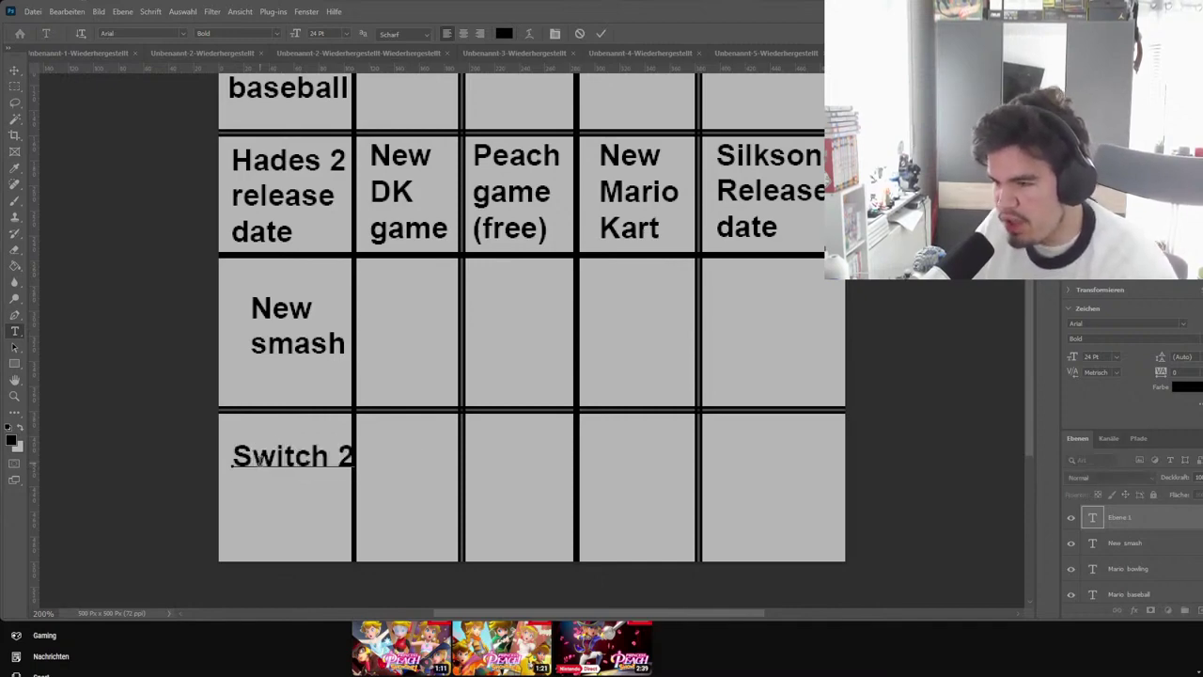
left_click(18, 68)
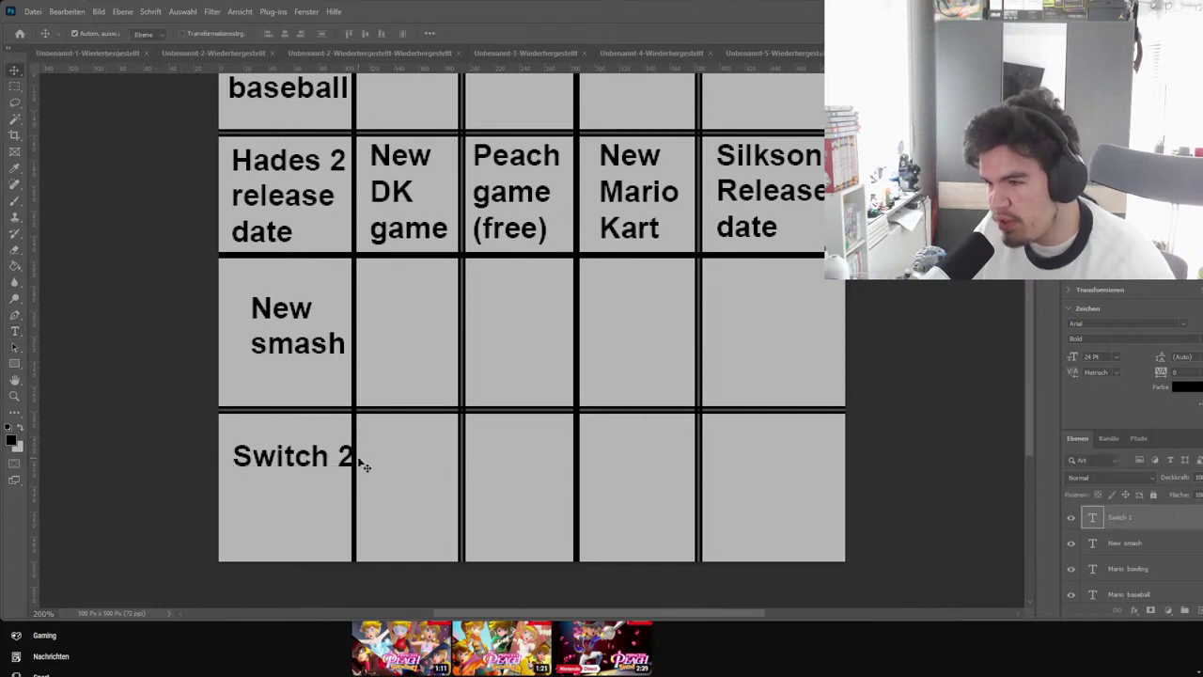
left_click_drag(362, 461, 350, 461)
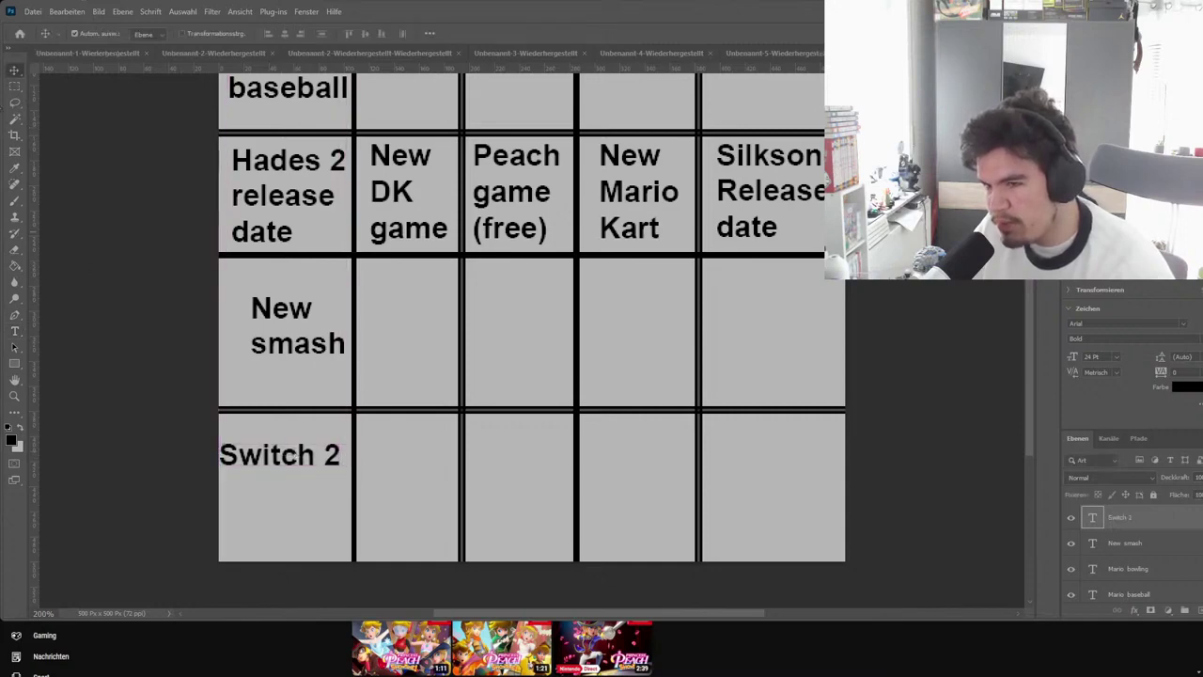
Add the three-line text "EA Sports game" in the second cell of the fourth row
left_click(14, 331)
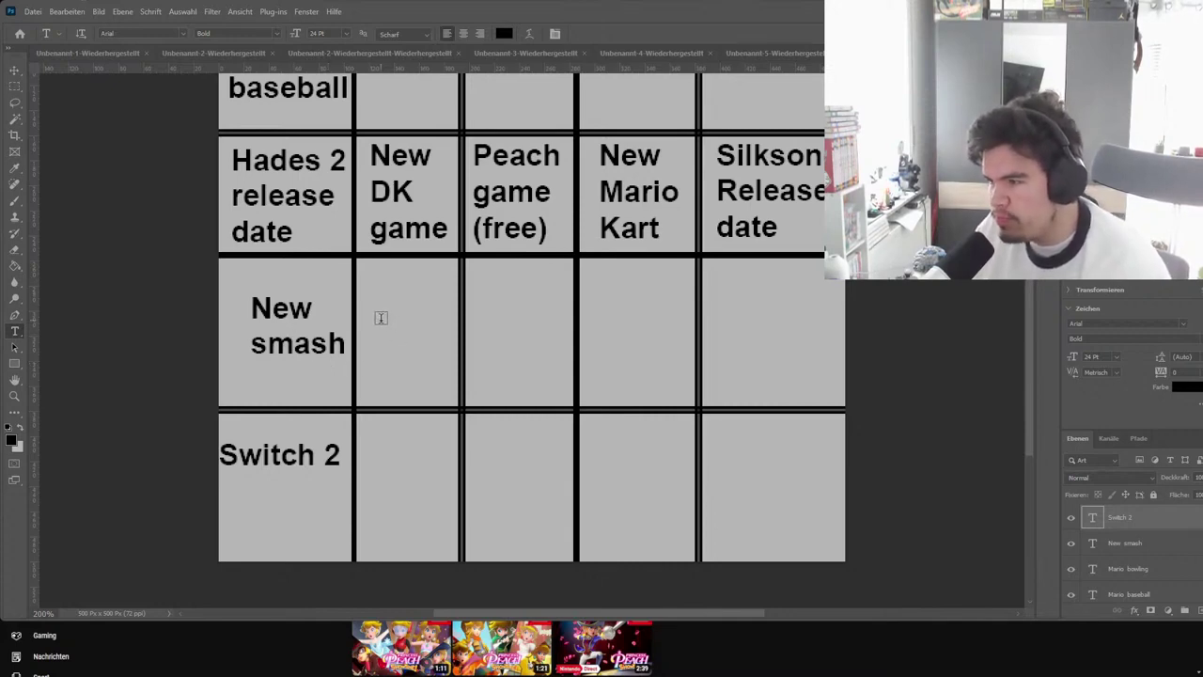
left_click(373, 297)
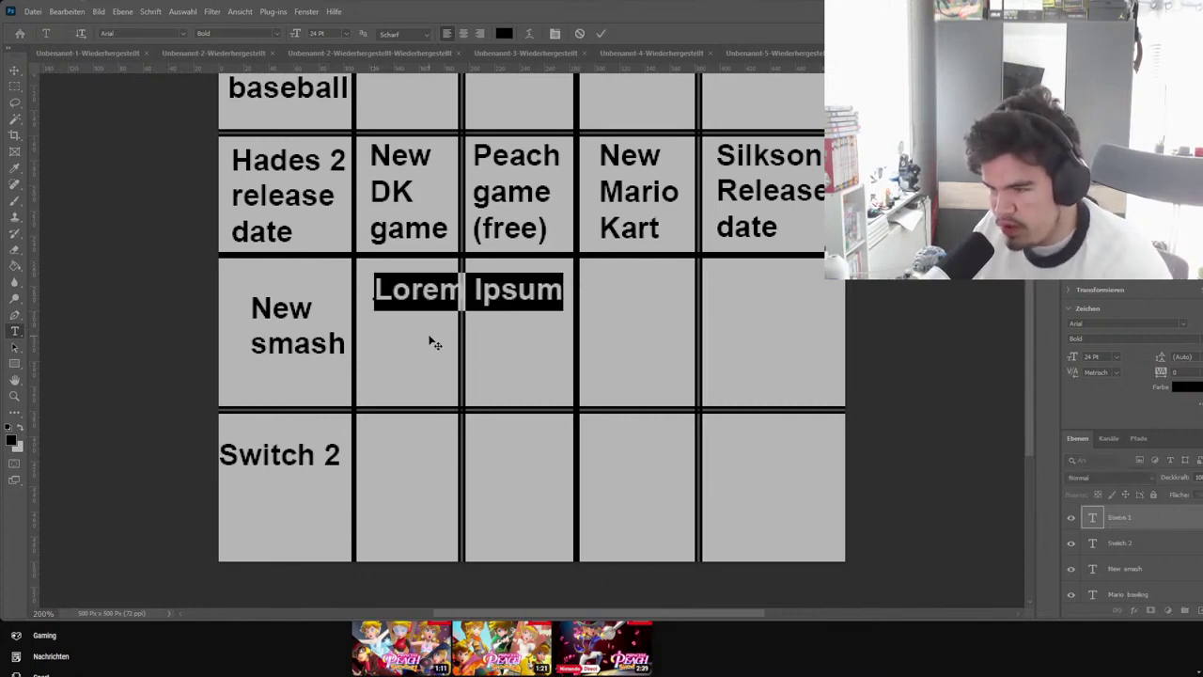
type("EA")
key("Return")
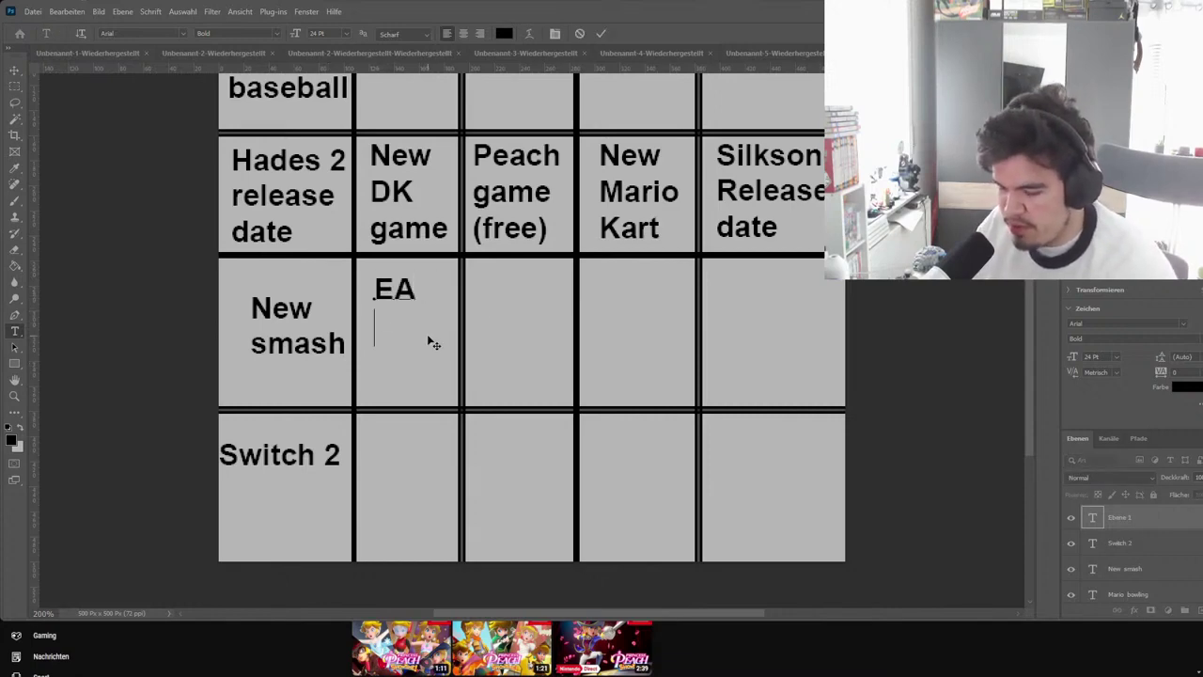
type("Sportws")
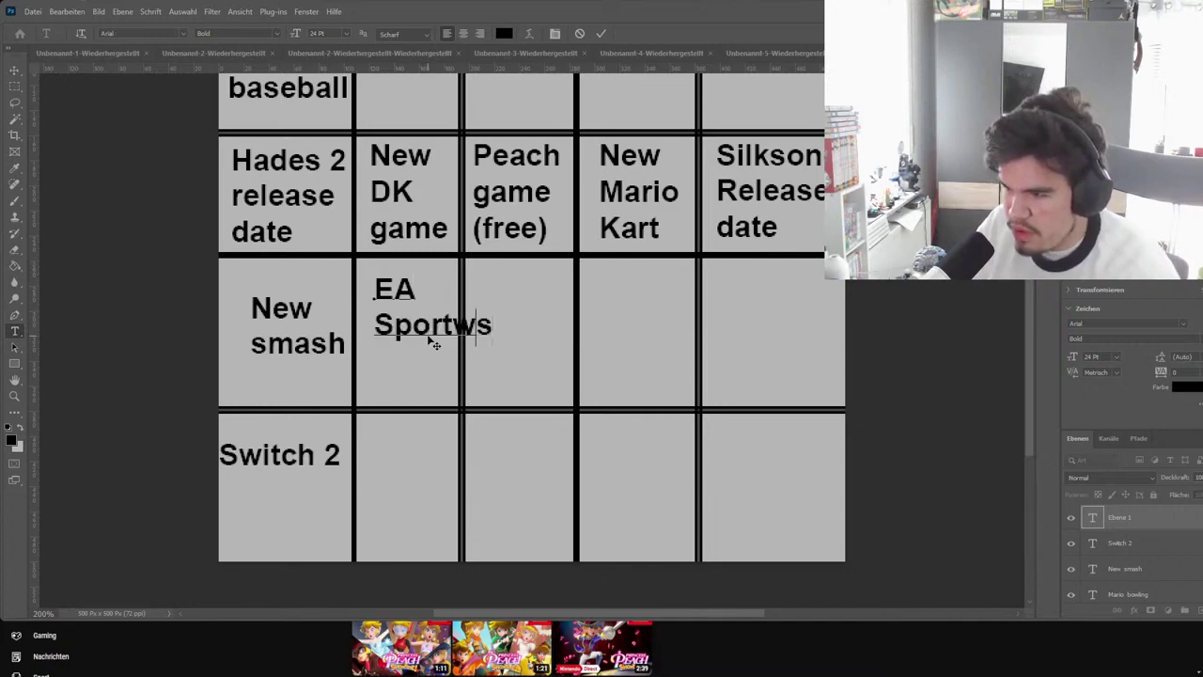
key("BackSpace")
key("BackSpace")
key("BackSpace")
type("ts")
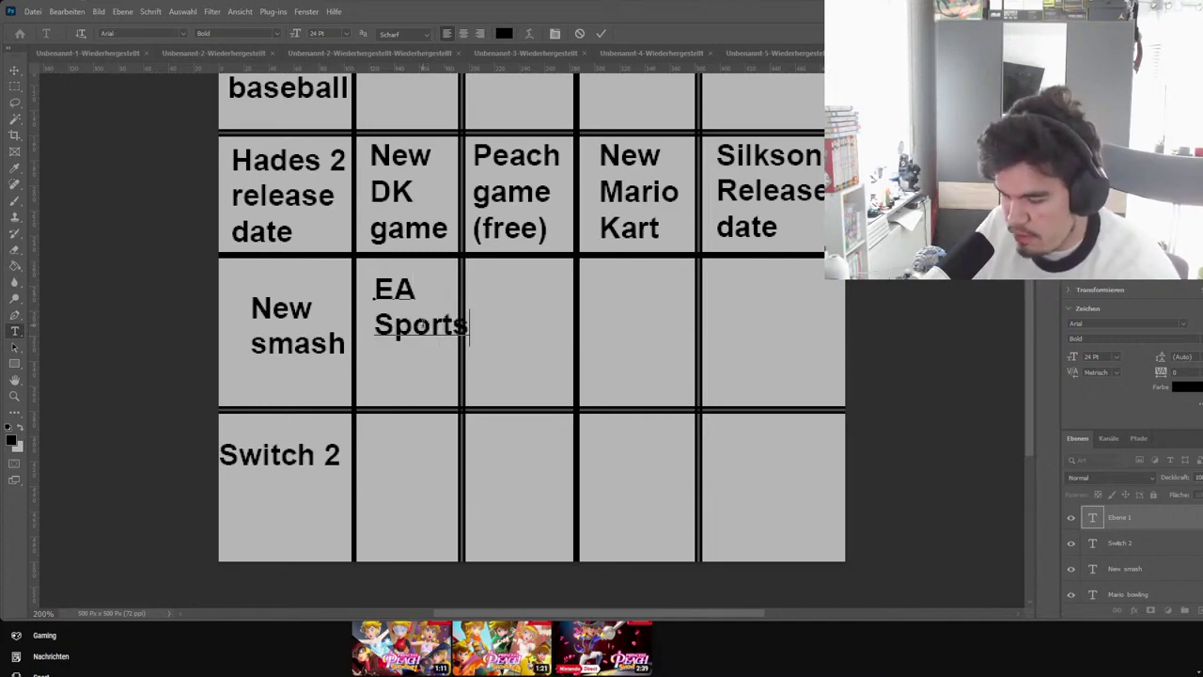
key("Return")
type("ggame")
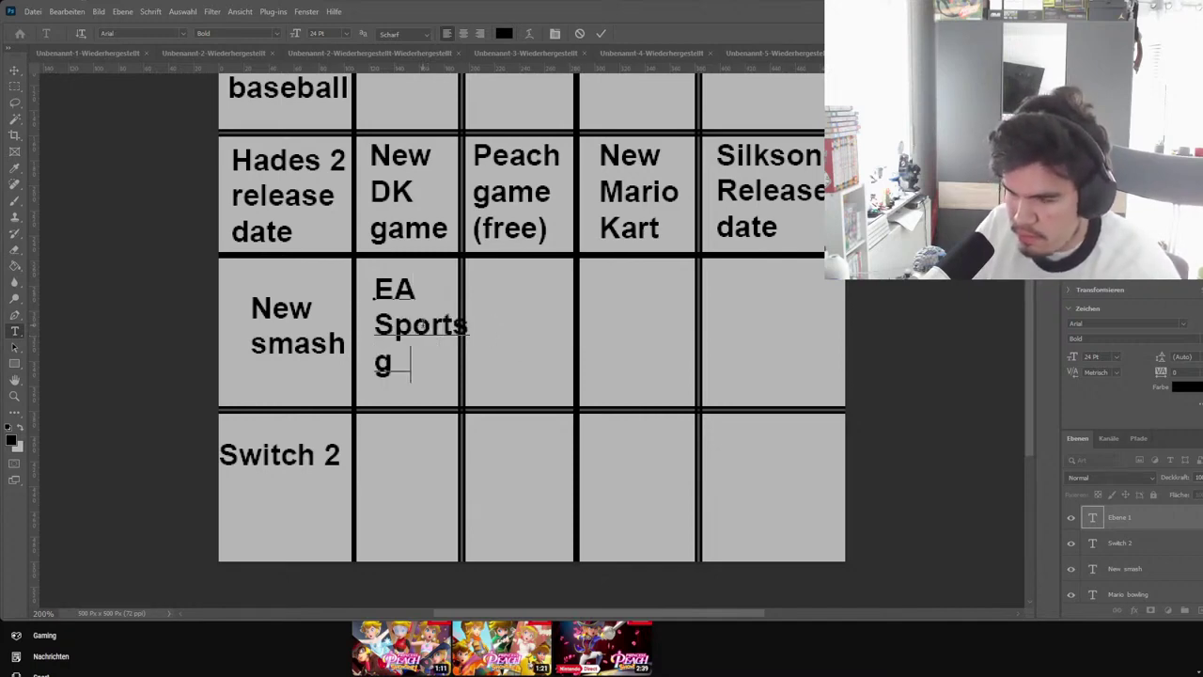
key("BackSpace")
key("BackSpace")
key("BackSpace")
key("BackSpace")
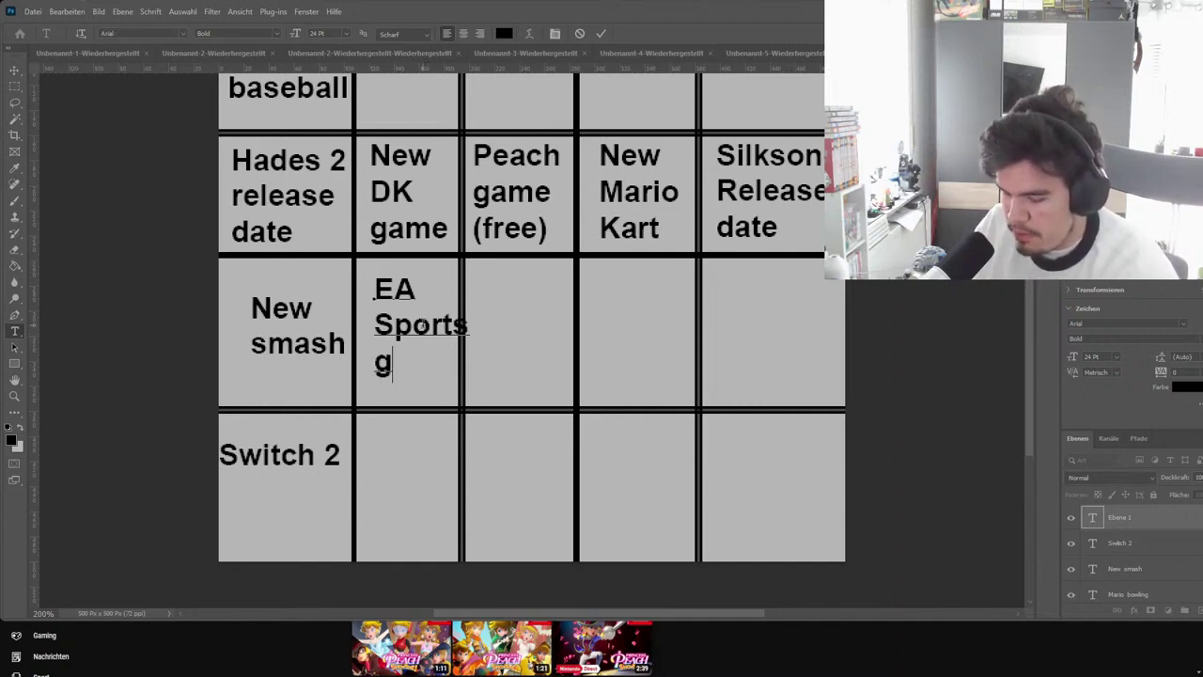
type("ame")
Shift the "EA Sports game" text slightly left so it fits inside its cell, and deselect it
left_click(15, 70)
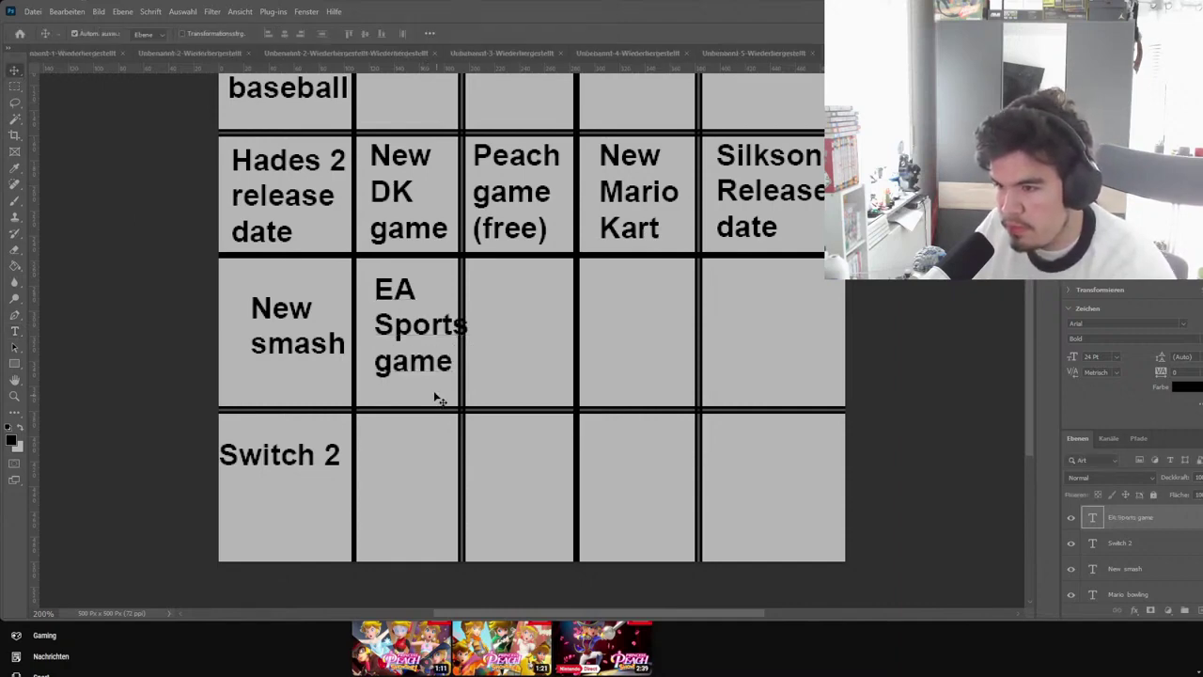
left_click_drag(438, 394, 429, 392)
left_click(491, 297)
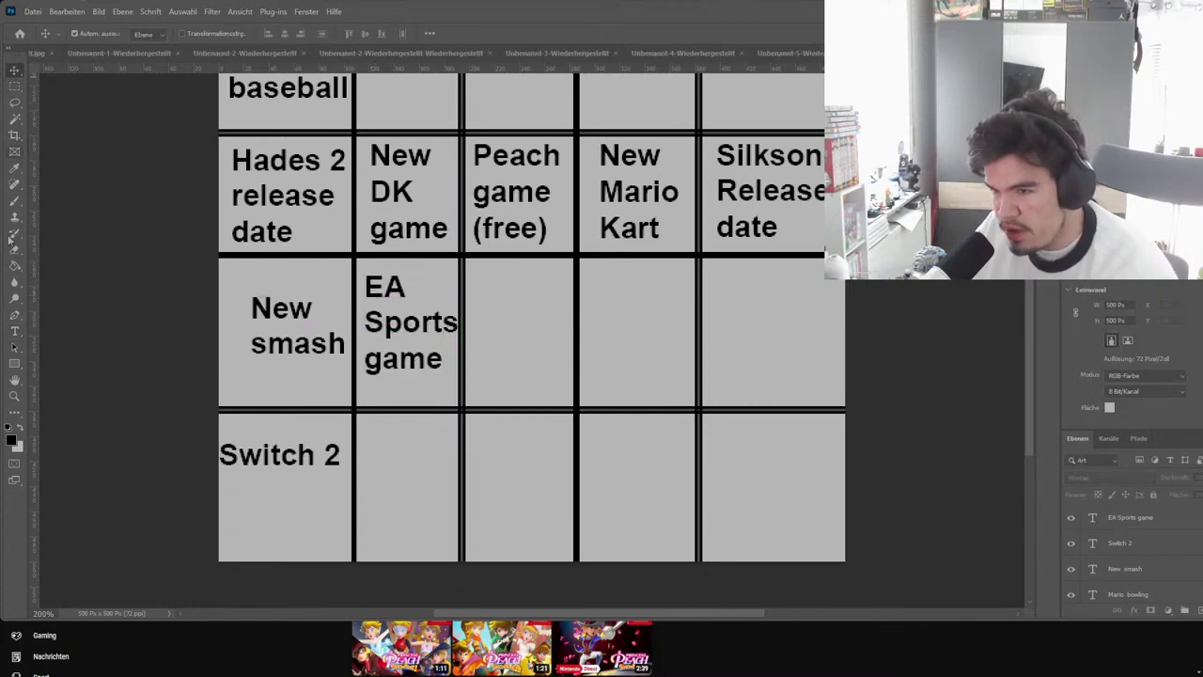
Add the text "JRPG" in the third cell of the fourth row and move it down to the cell's middle
left_click(15, 330)
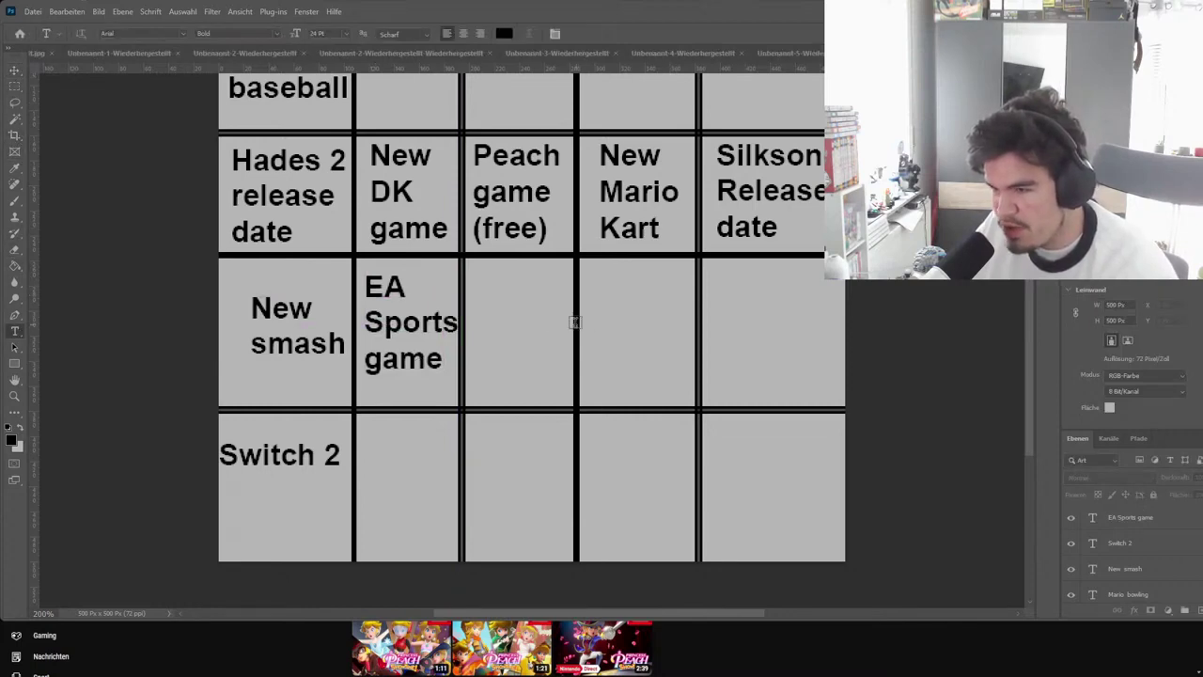
left_click(479, 287)
type("JRPG")
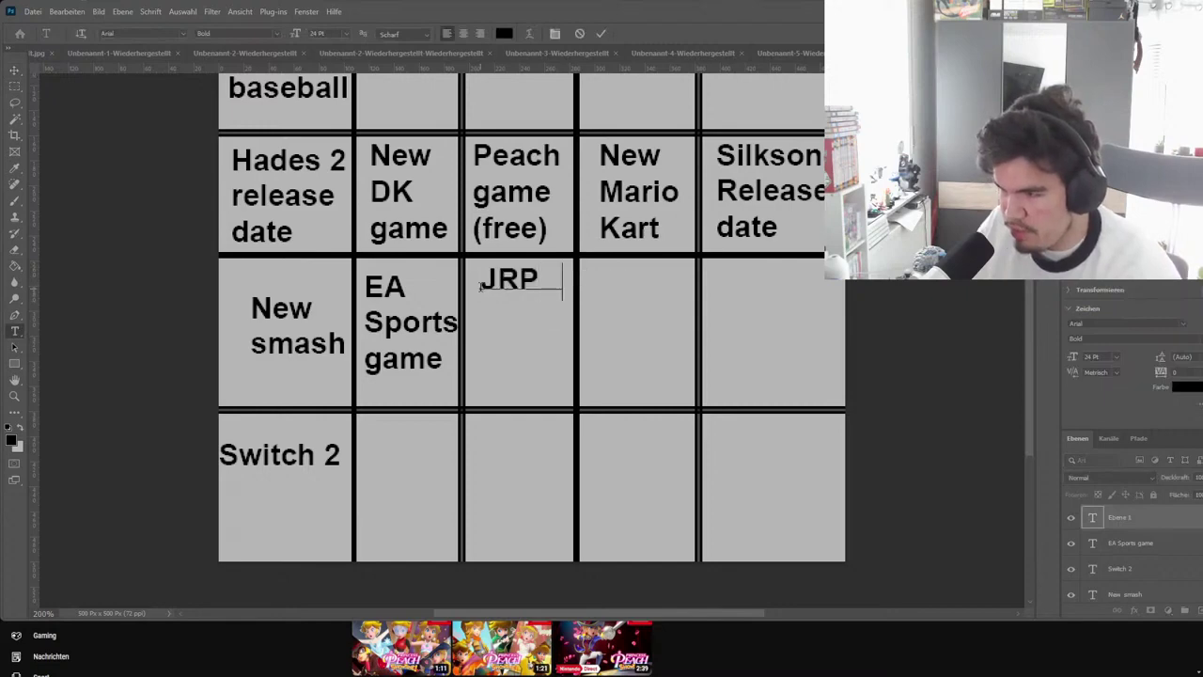
left_click(15, 70)
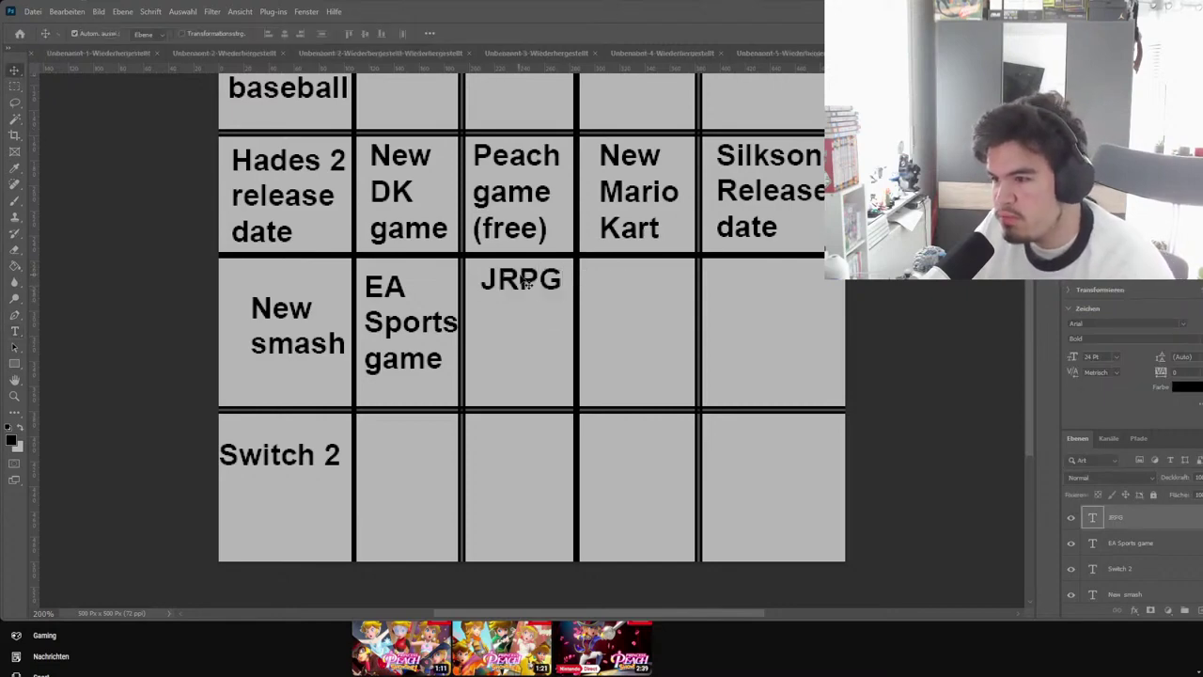
left_click_drag(517, 280, 516, 329)
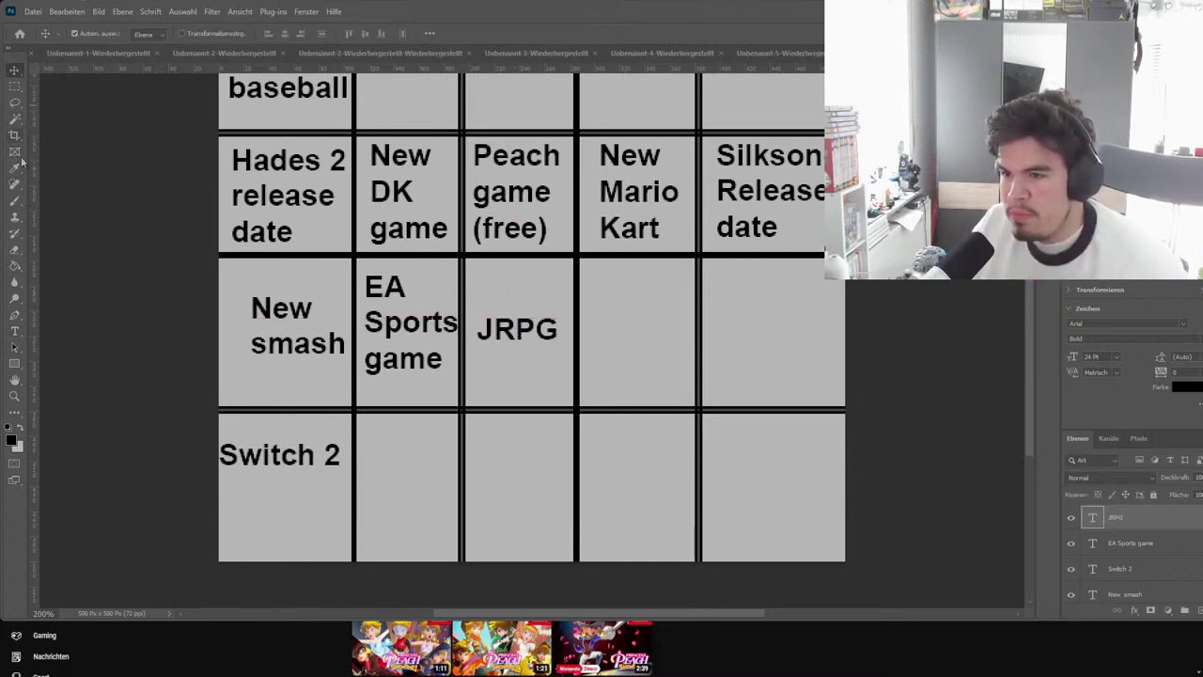
Add the four-line text "Mario & Sonic Racing" in the fourth cell of the fourth row and shift it slightly left to fit inside
left_click(14, 331)
left_click(603, 282)
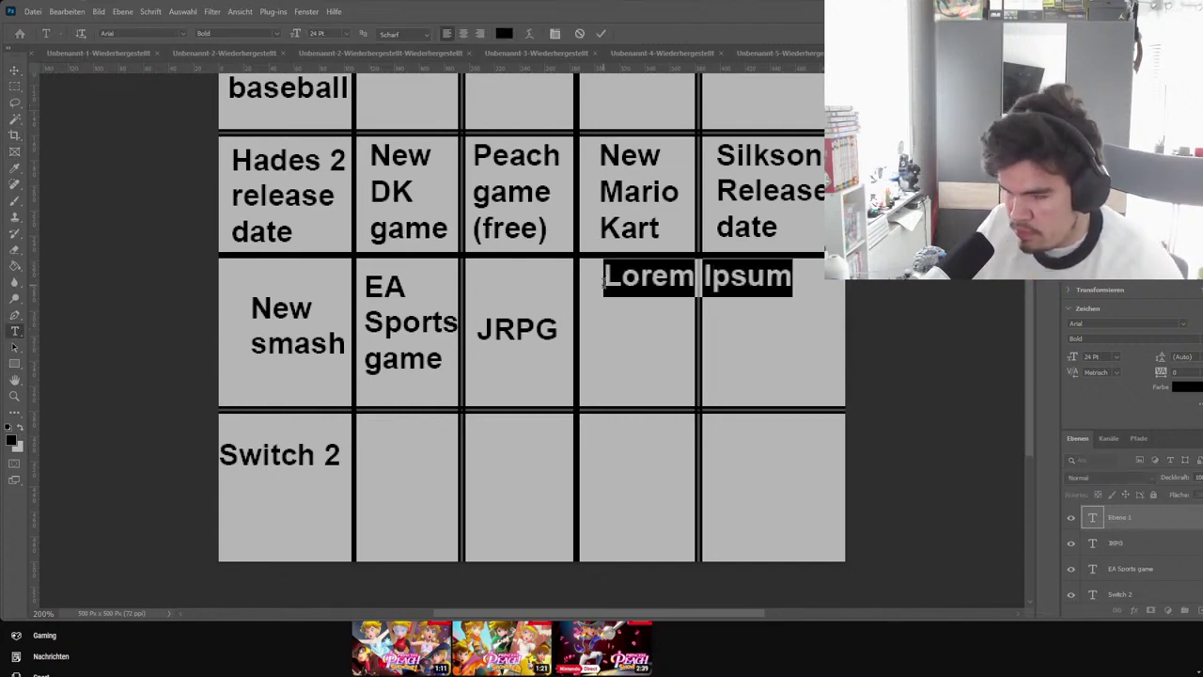
type("Mario")
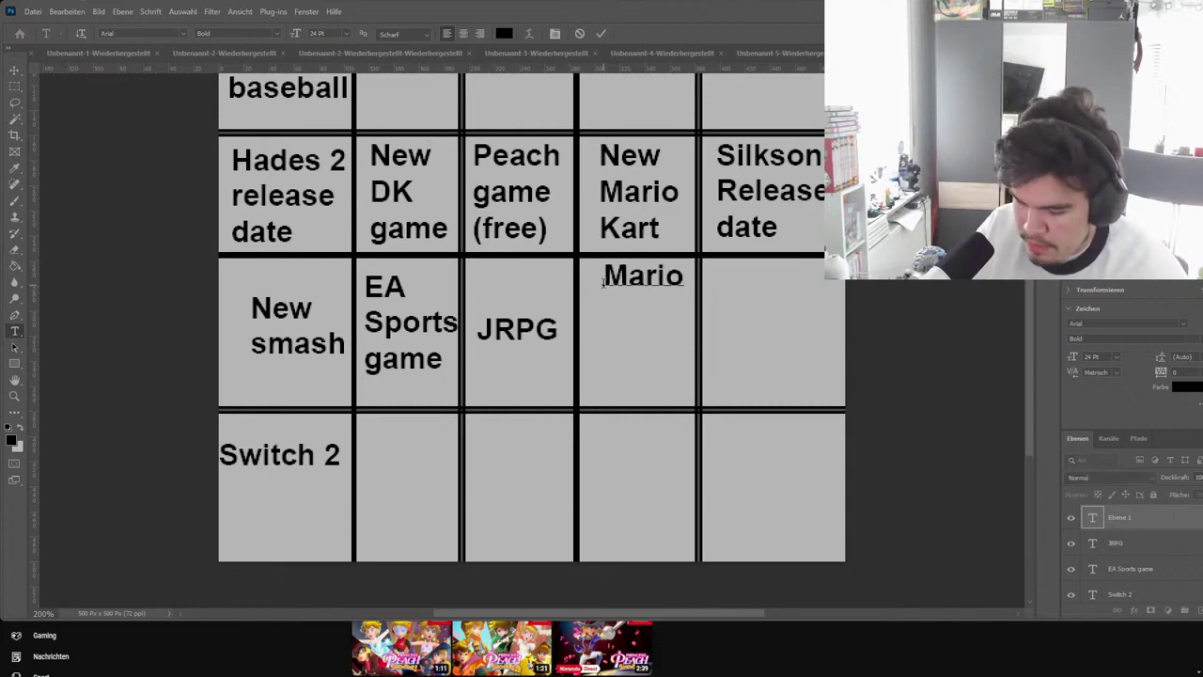
key("Return")
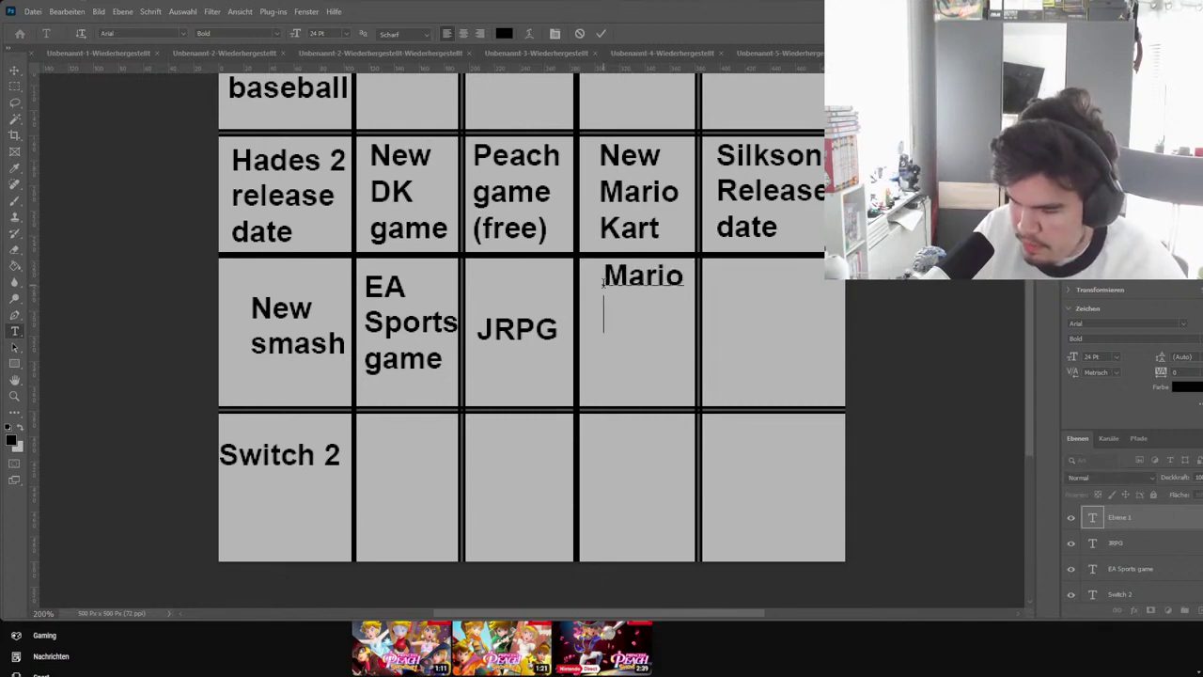
type("&")
key("Return")
type("So")
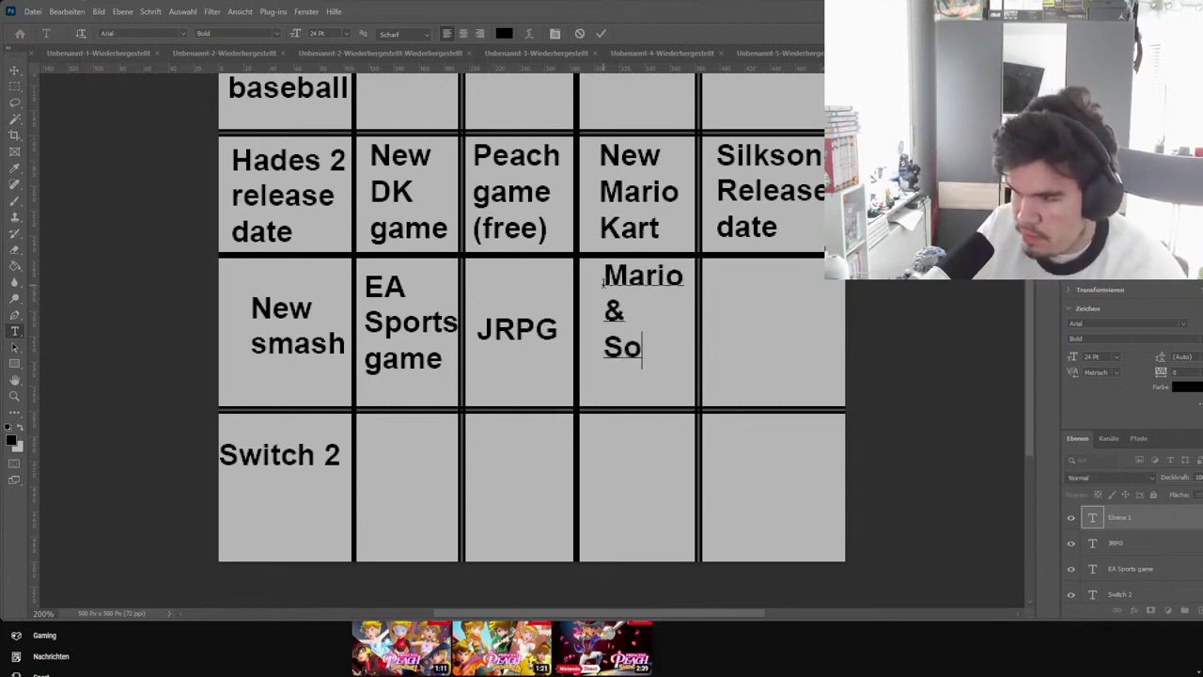
type("nic")
key("Return")
type("Ras")
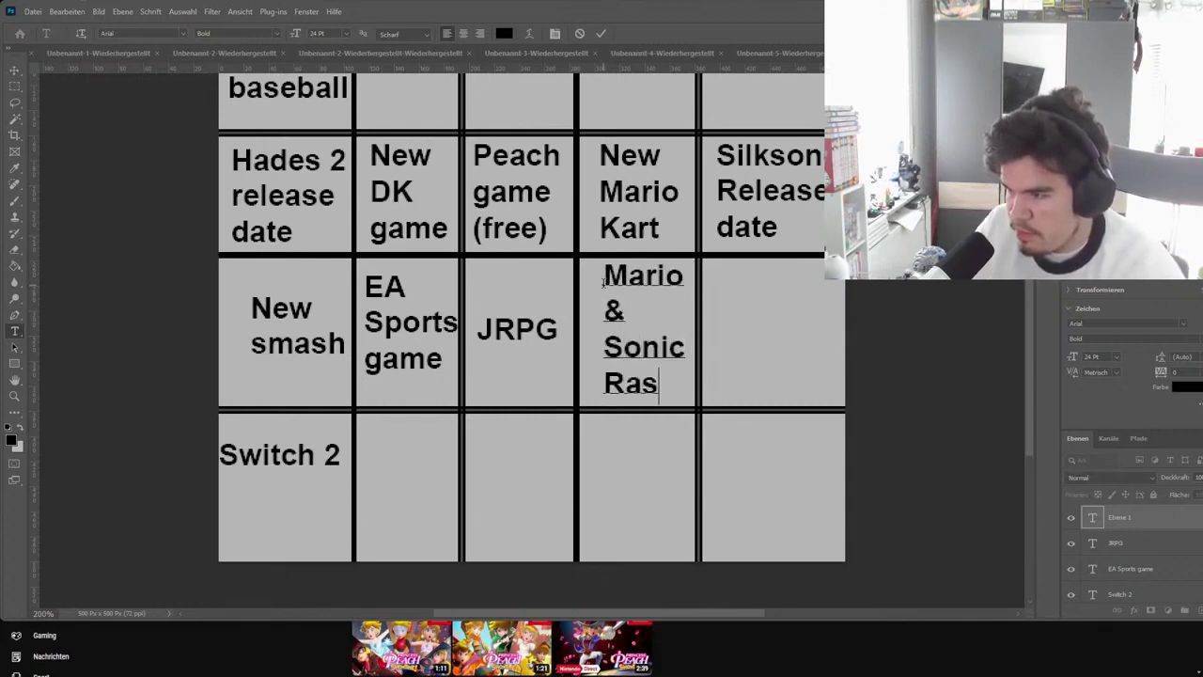
key("BackSpace")
type("cing")
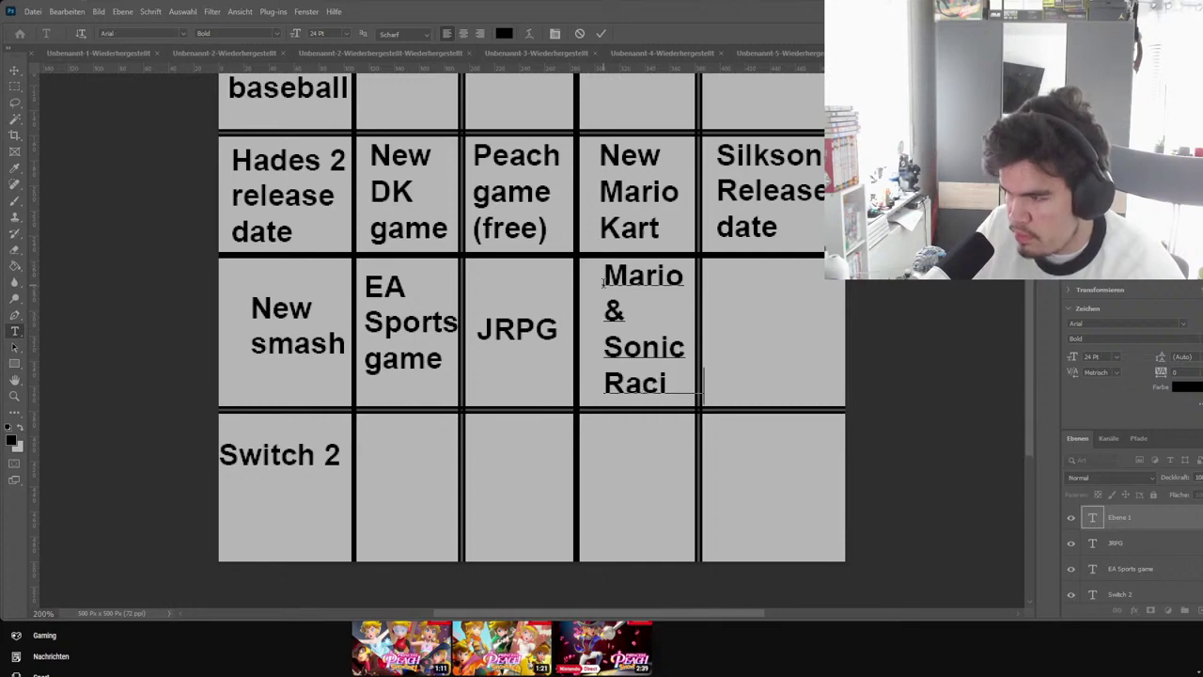
left_click(14, 71)
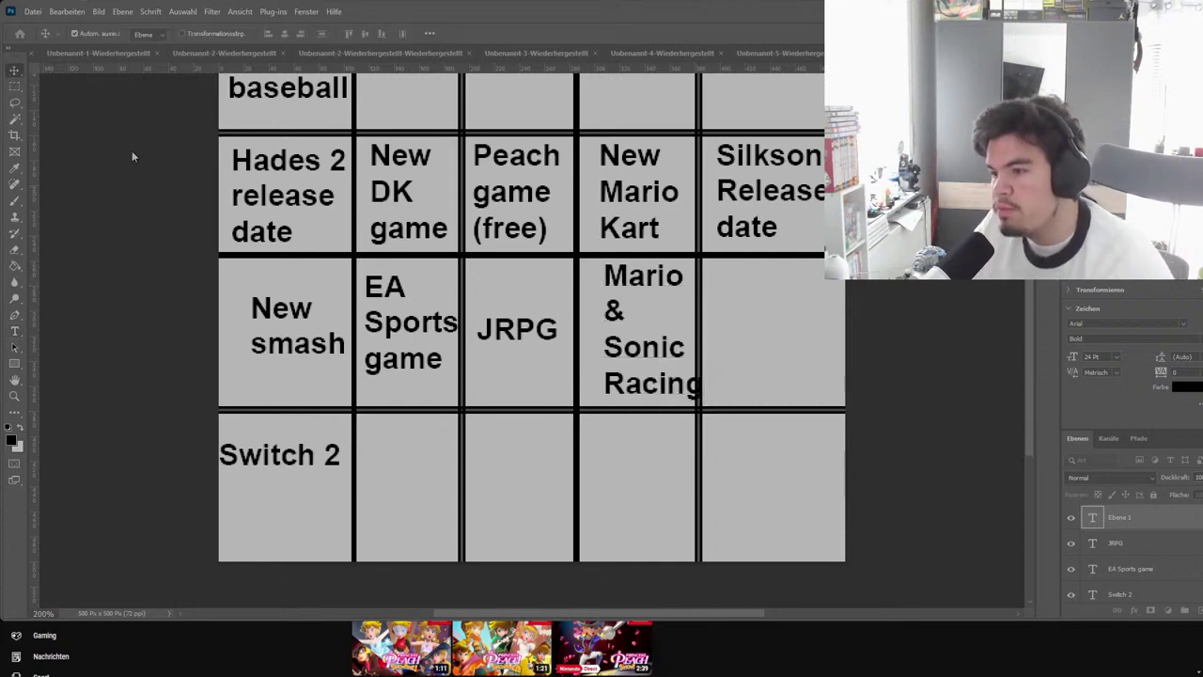
left_click_drag(640, 322, 623, 321)
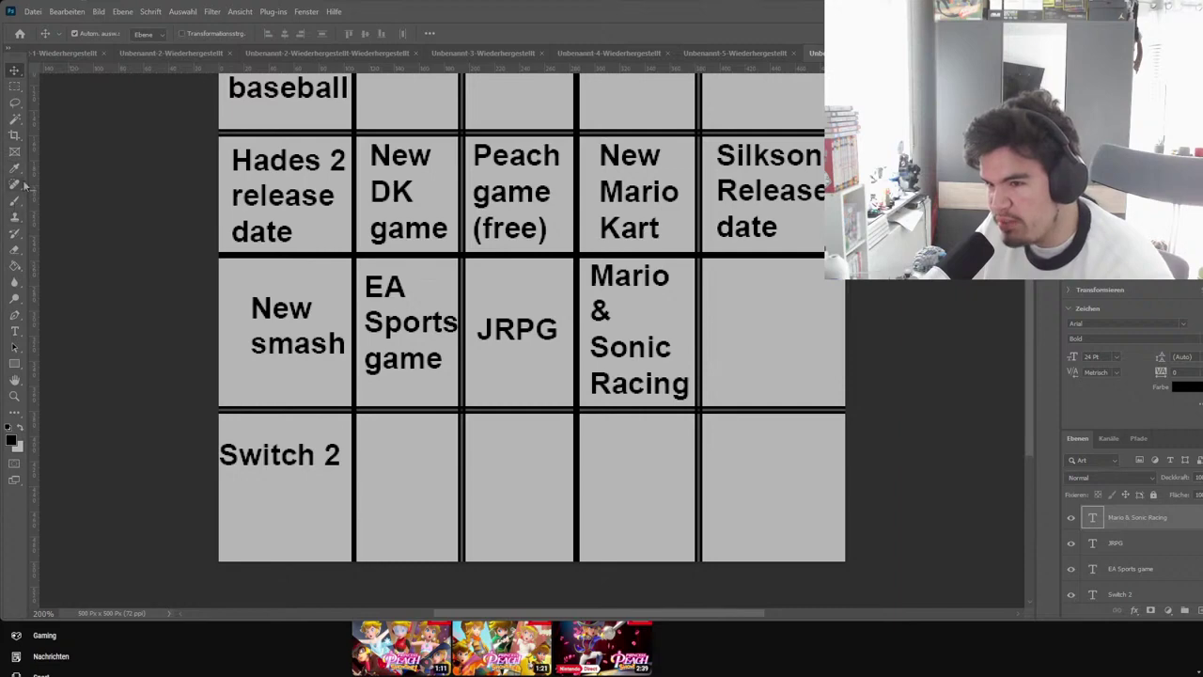
Add the four-line text "Mario & Sonic Olympics" in the last cell of the fourth row
left_click(14, 331)
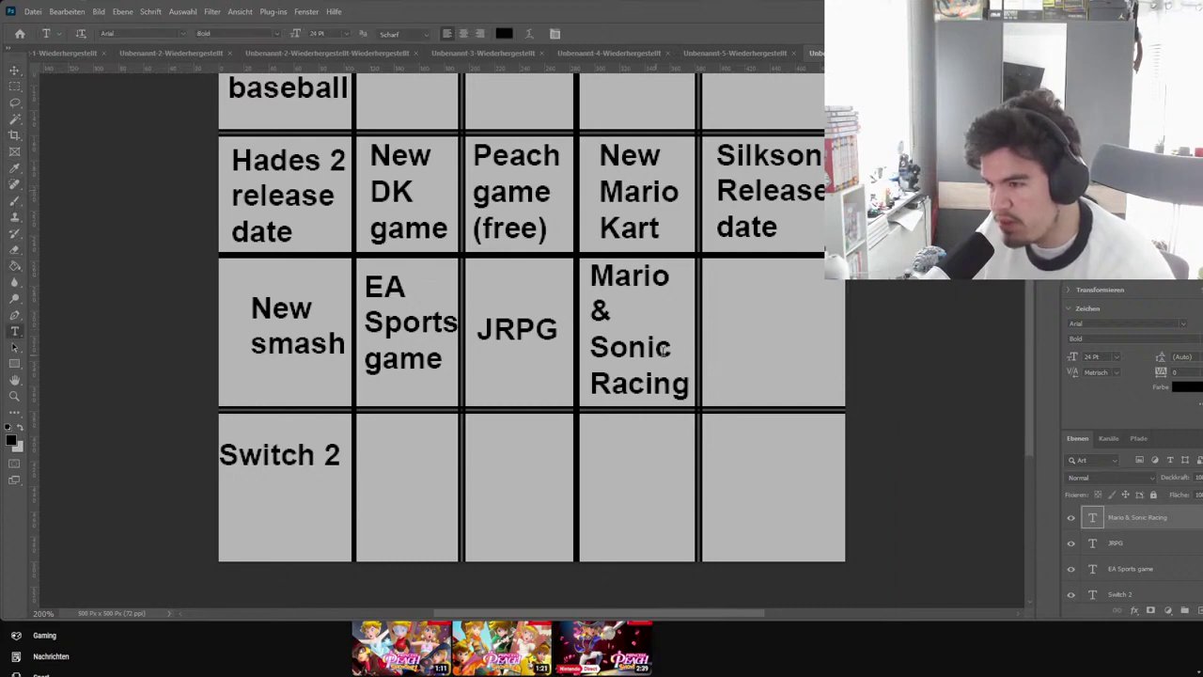
left_click(713, 276)
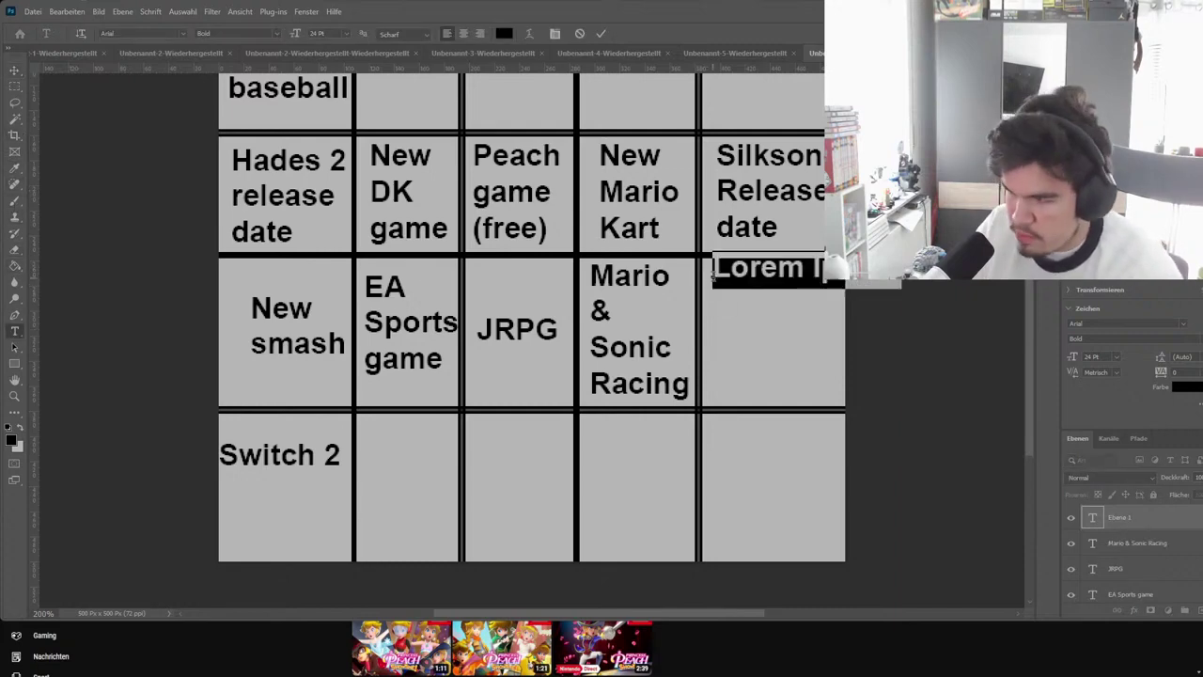
type("MAr")
key("BackSpace")
key("BackSpace")
type("ario")
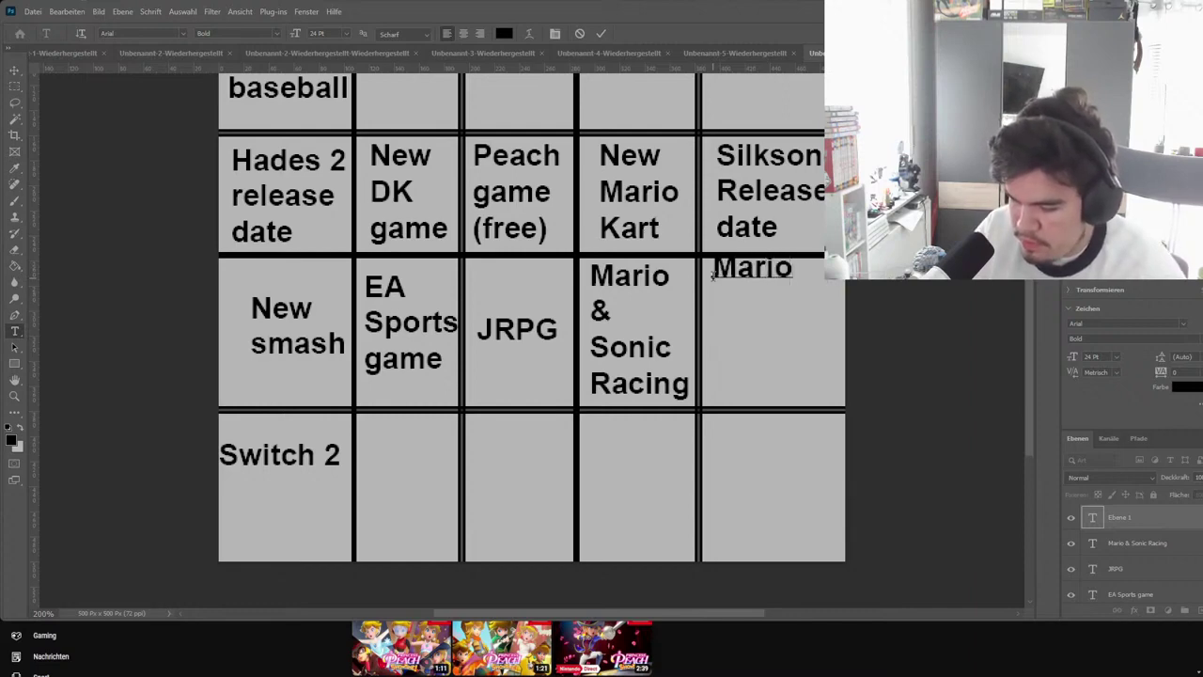
key("Return")
type("&")
key("Return")
type("Soni")
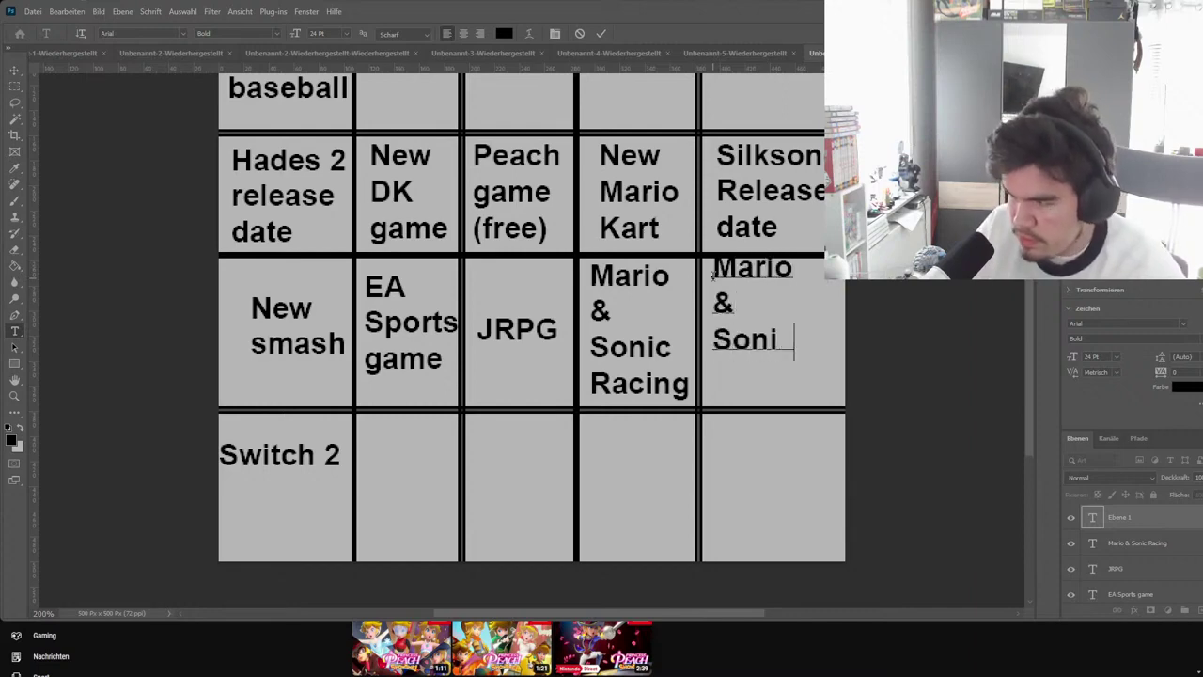
type("c")
key("Return")
type("Oly")
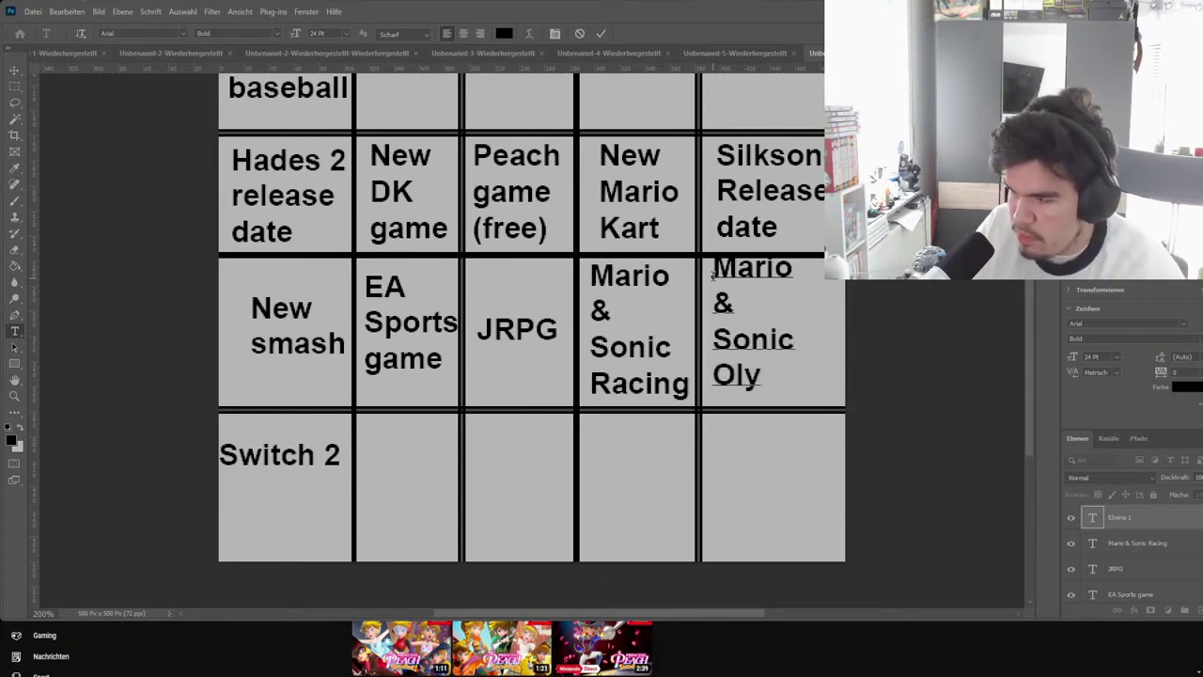
type("mpics")
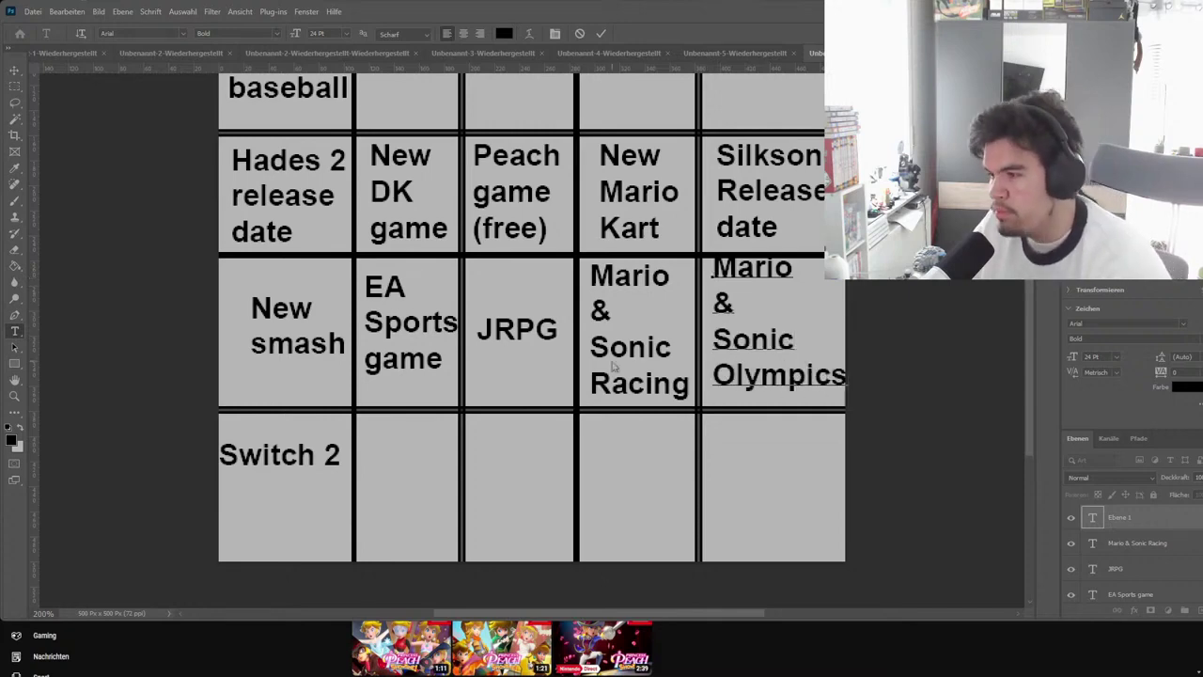
Switch to YouTube in the browser, reload the Nintendo of America channel page and open its list of videos
key("alt+Tab")
scroll(602, 376, "up", 3)
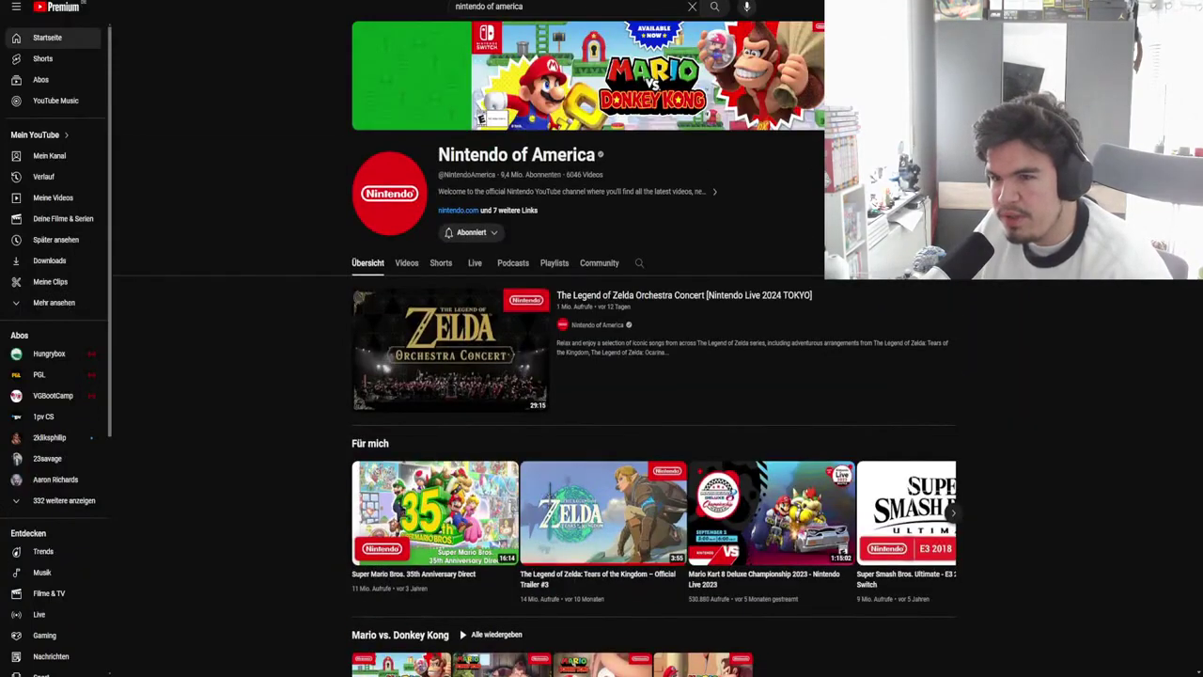
key("F5")
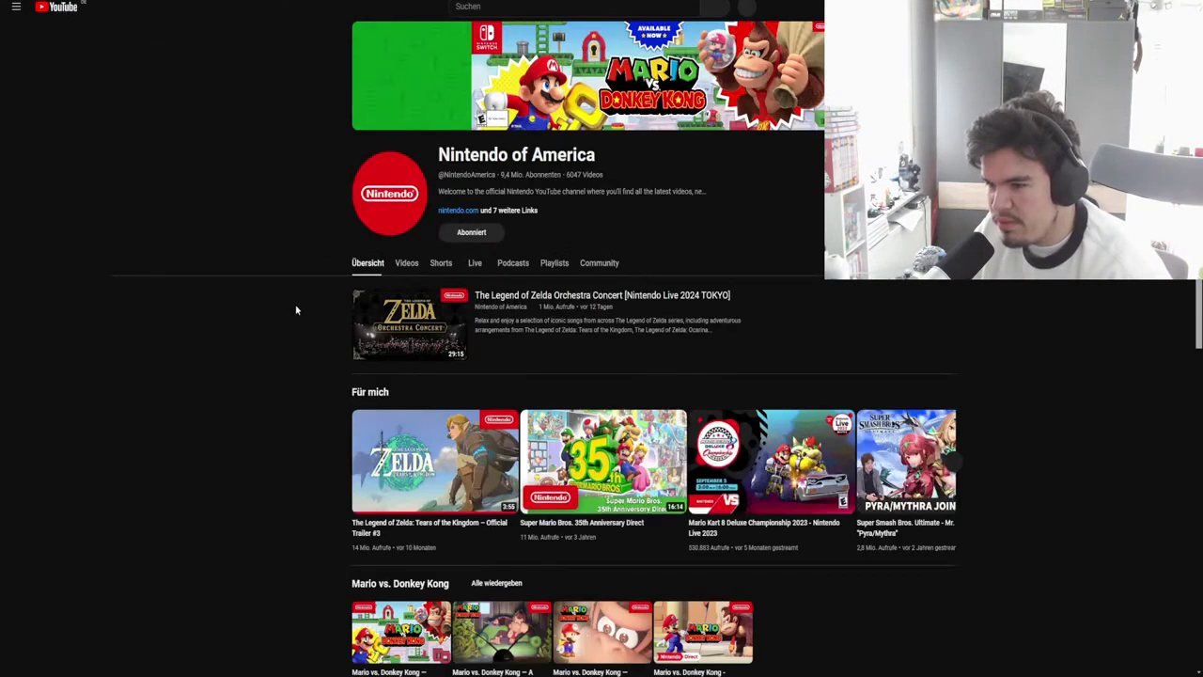
left_click(407, 264)
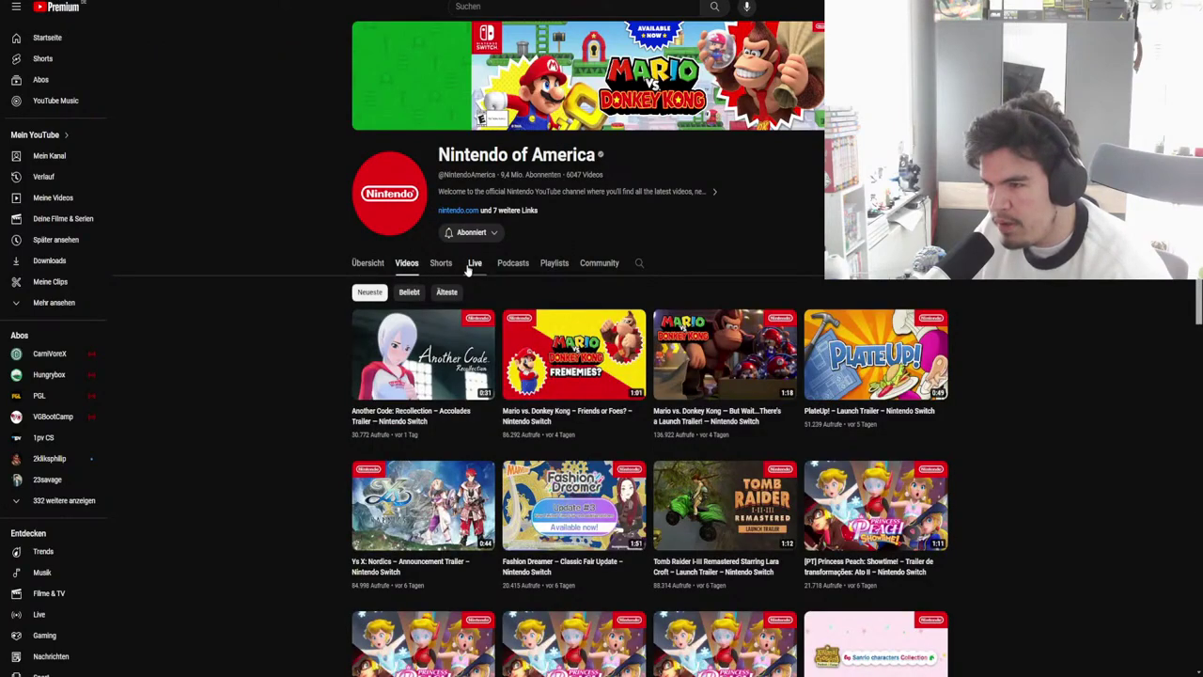
Check the Nintendo of America channel's live streams, videos and overview for the new Nintendo Direct
left_click(471, 265)
left_click(412, 265)
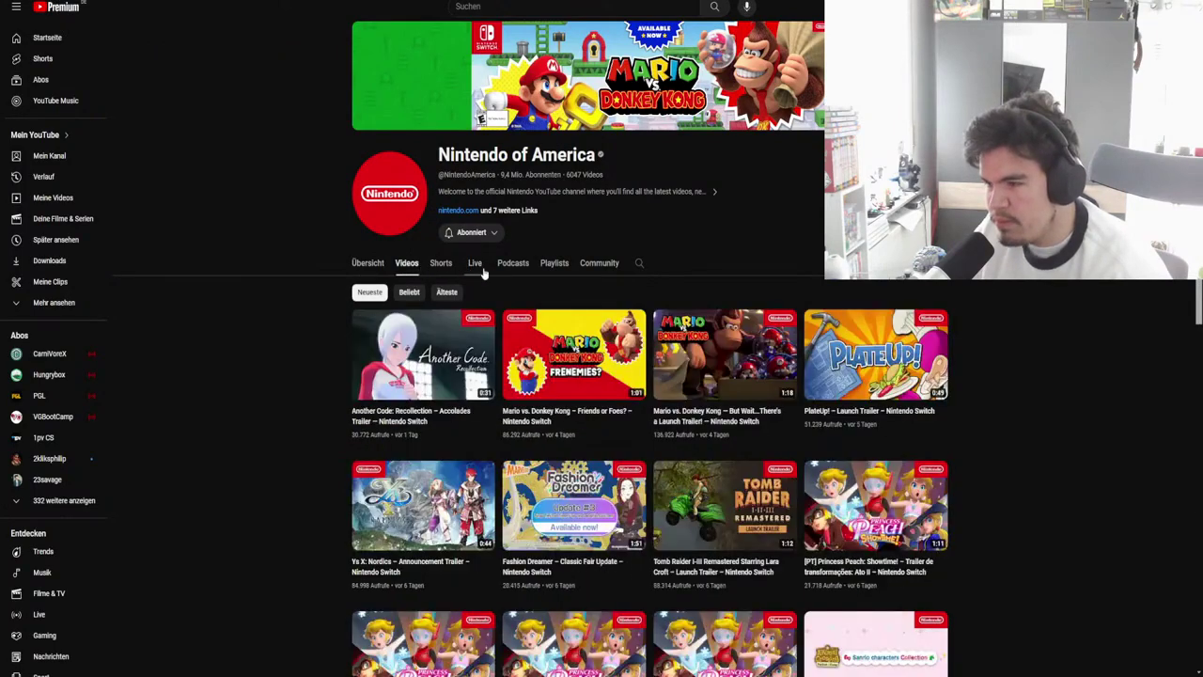
left_click(473, 269)
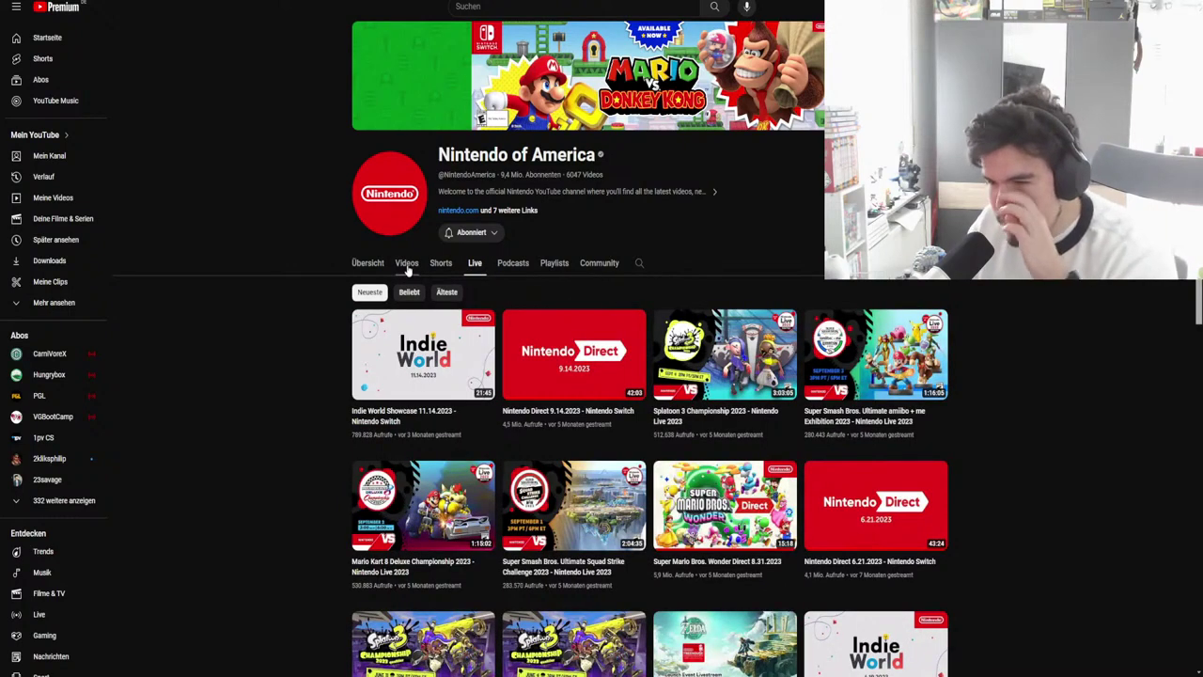
left_click(408, 269)
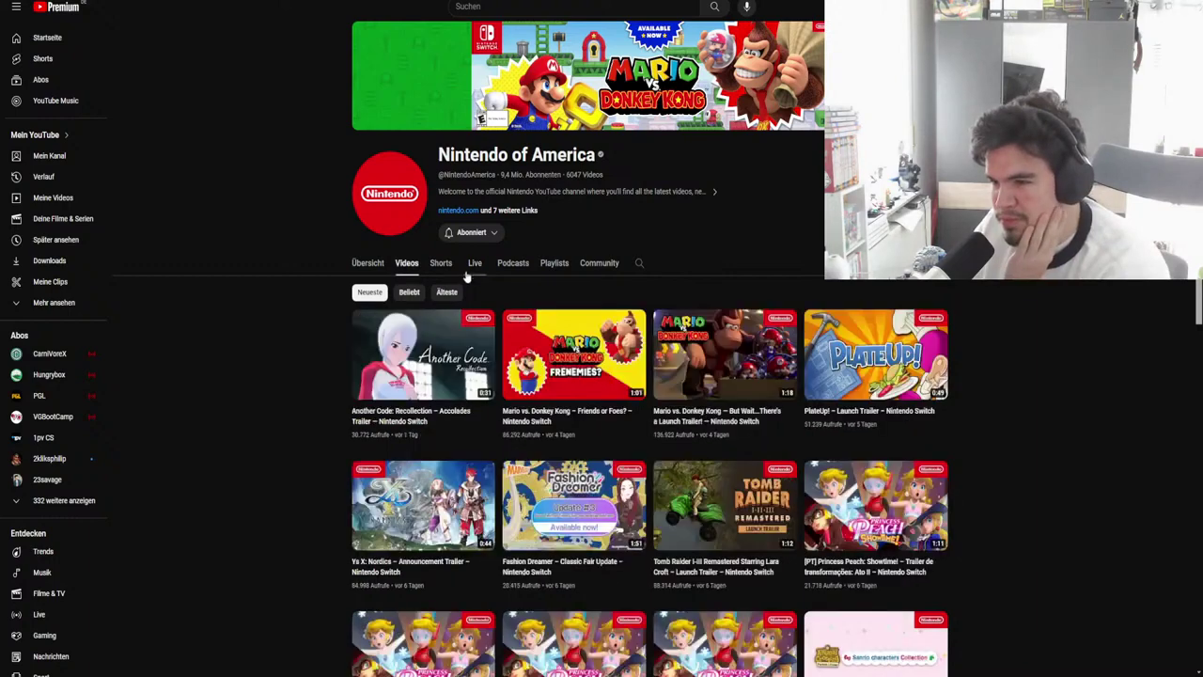
left_click(470, 271)
left_click(364, 269)
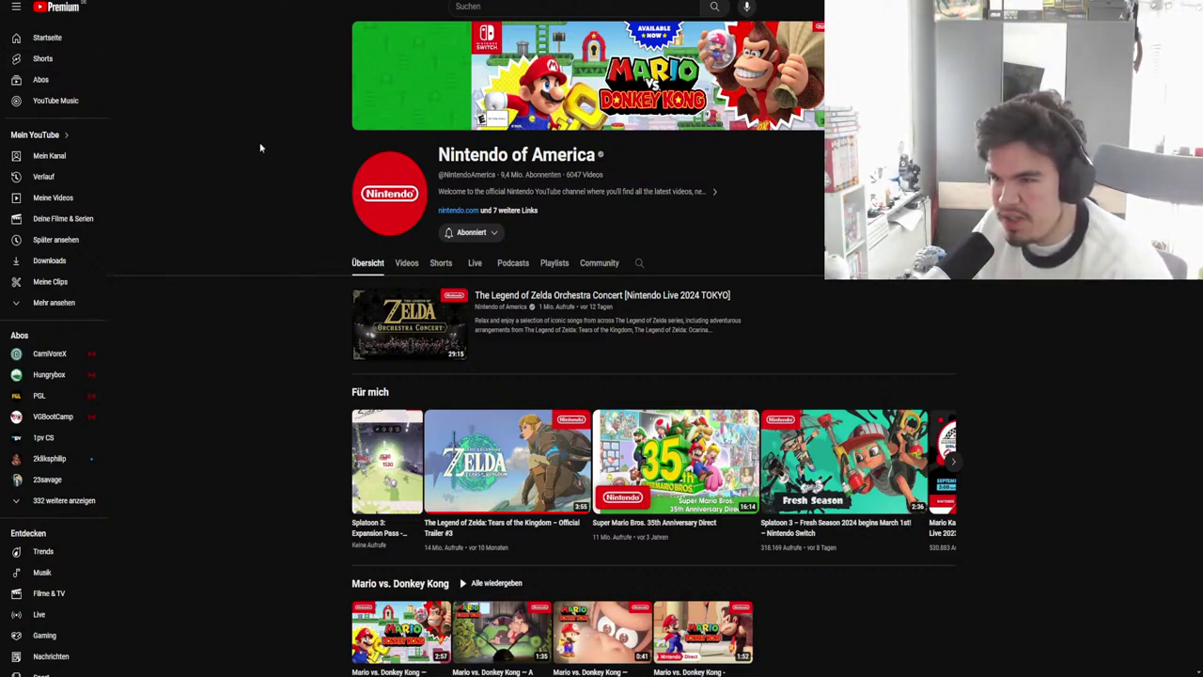
Search YouTube for "nintendo direct partner showcase" and look through the results for the official broadcast
left_click(523, 9)
type("nint")
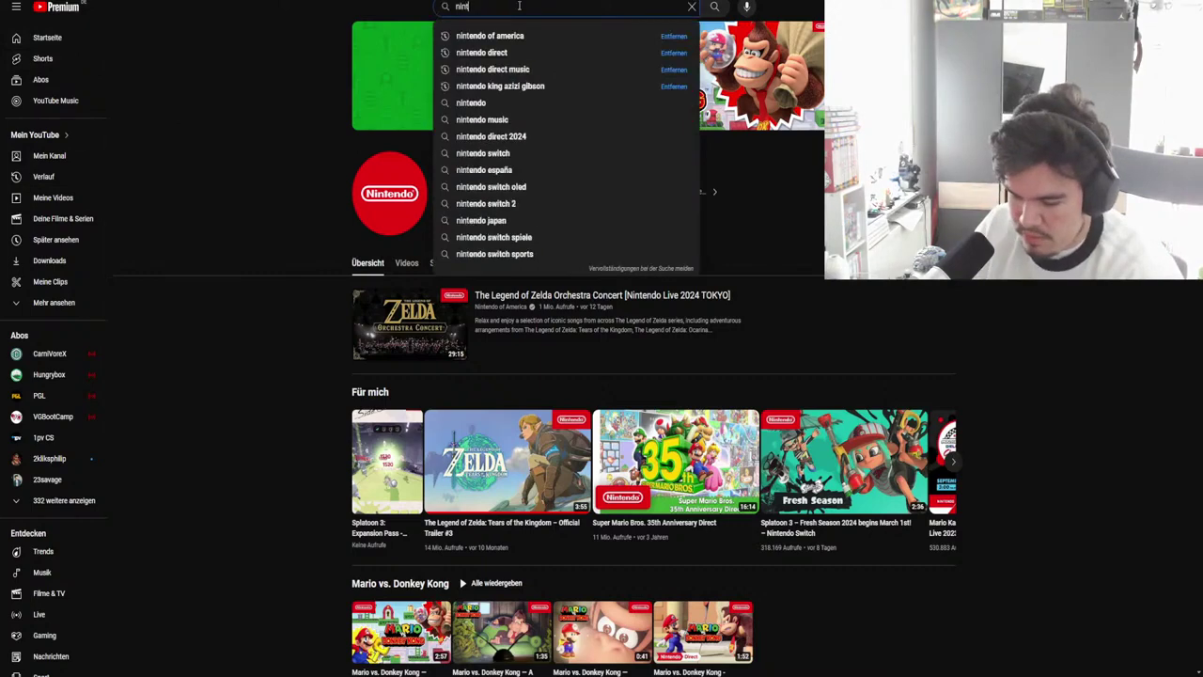
type("endo direct pa")
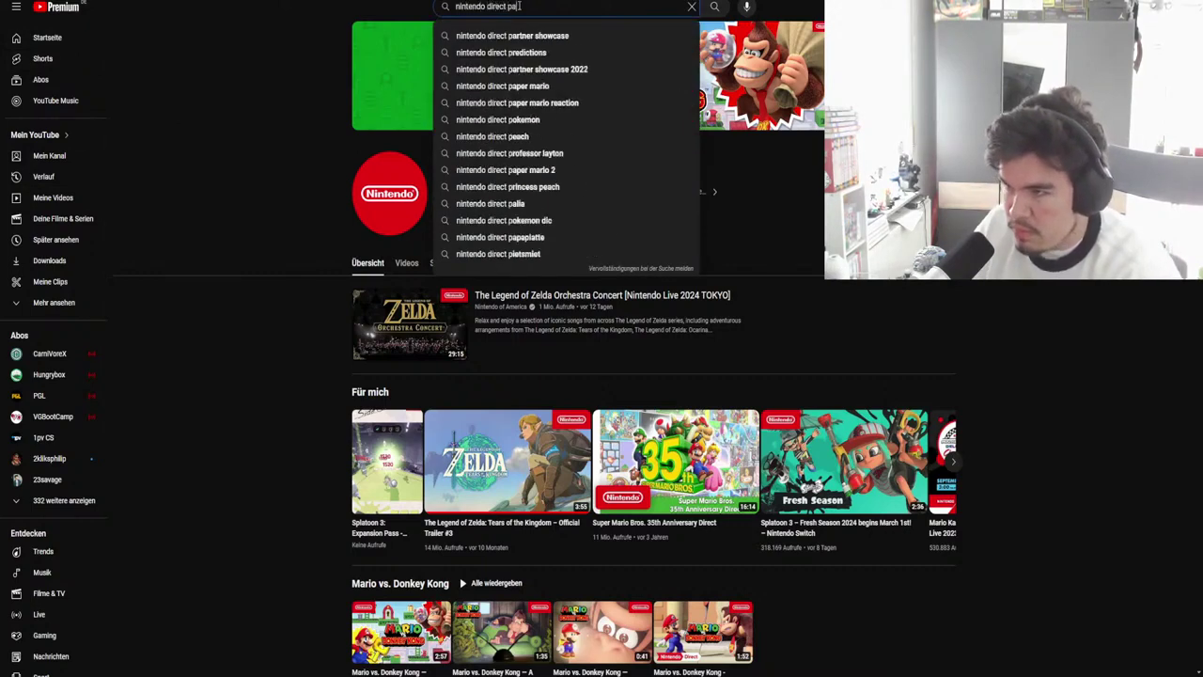
left_click(556, 35)
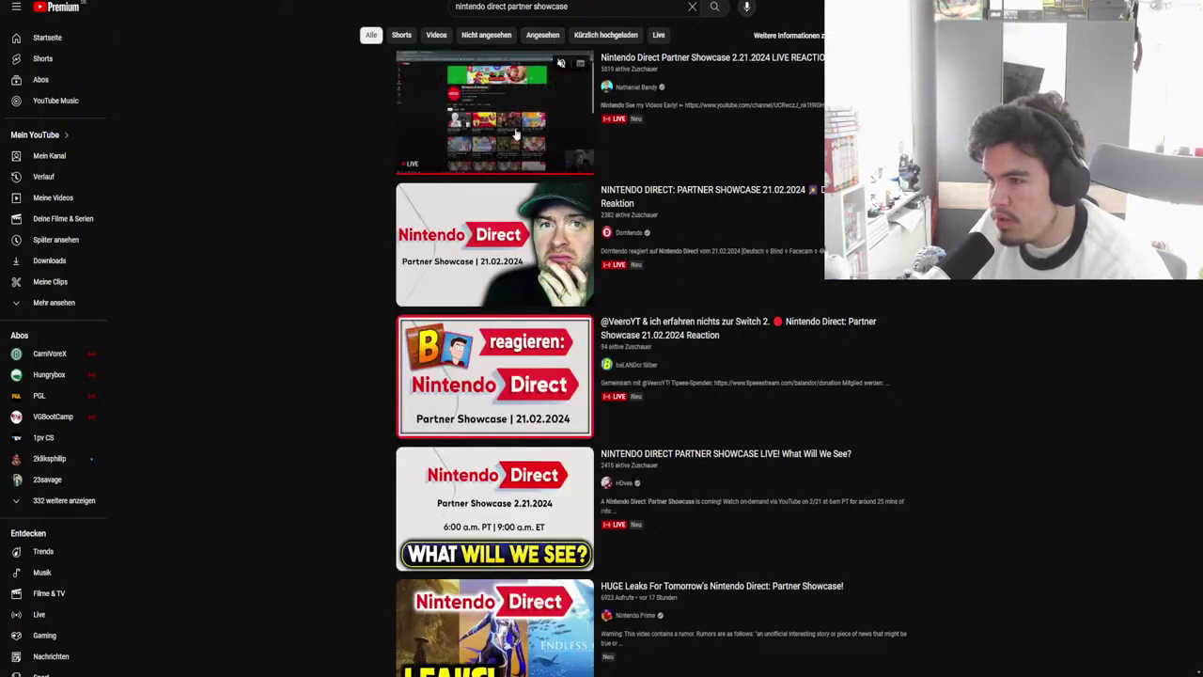
scroll(469, 354, "down", 6)
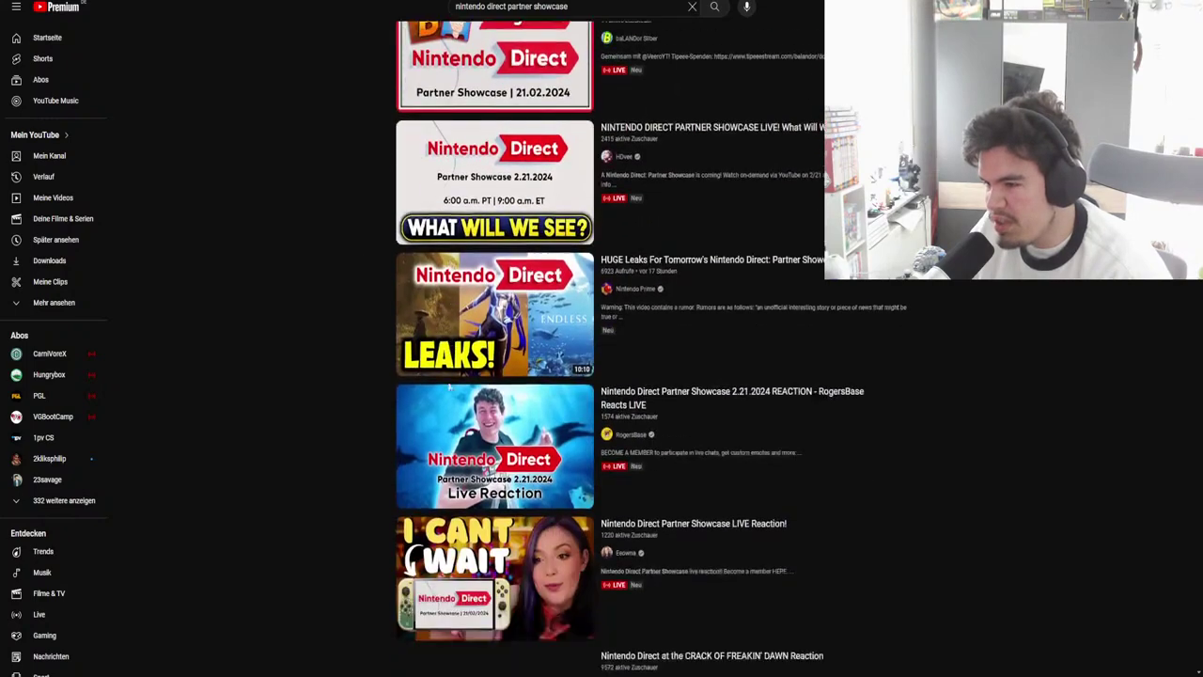
scroll(470, 354, "up", 1)
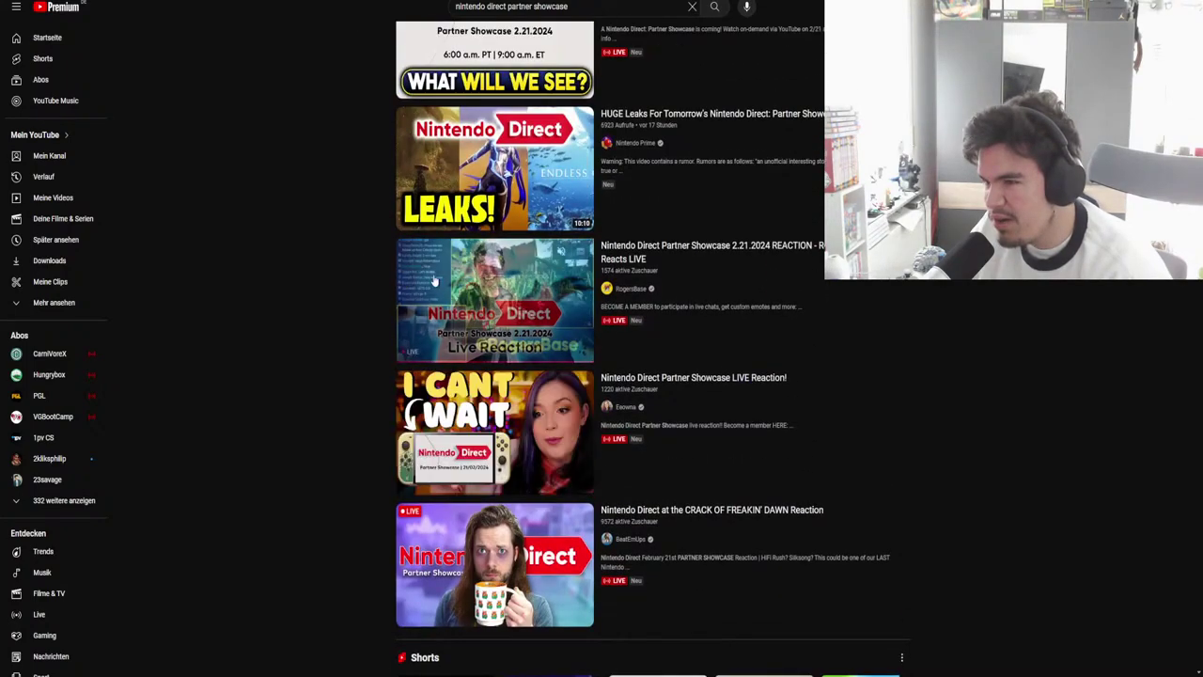
scroll(375, 254, "down", 1)
scroll(375, 254, "down", 10)
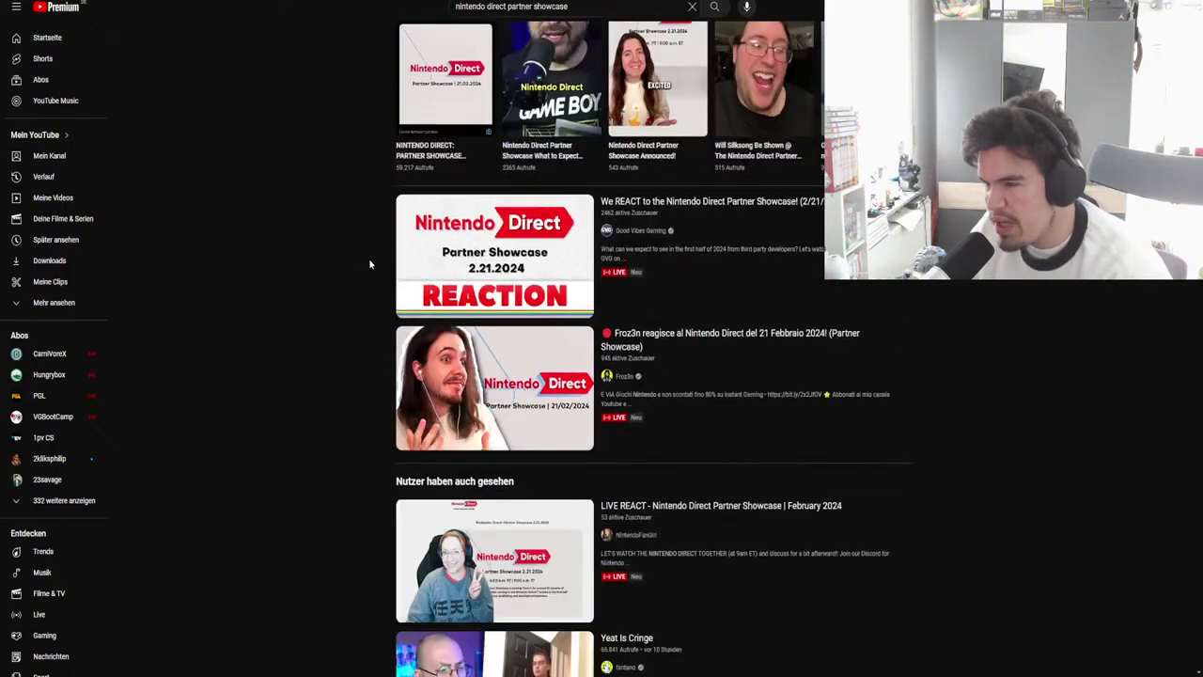
scroll(376, 235, "up", 16)
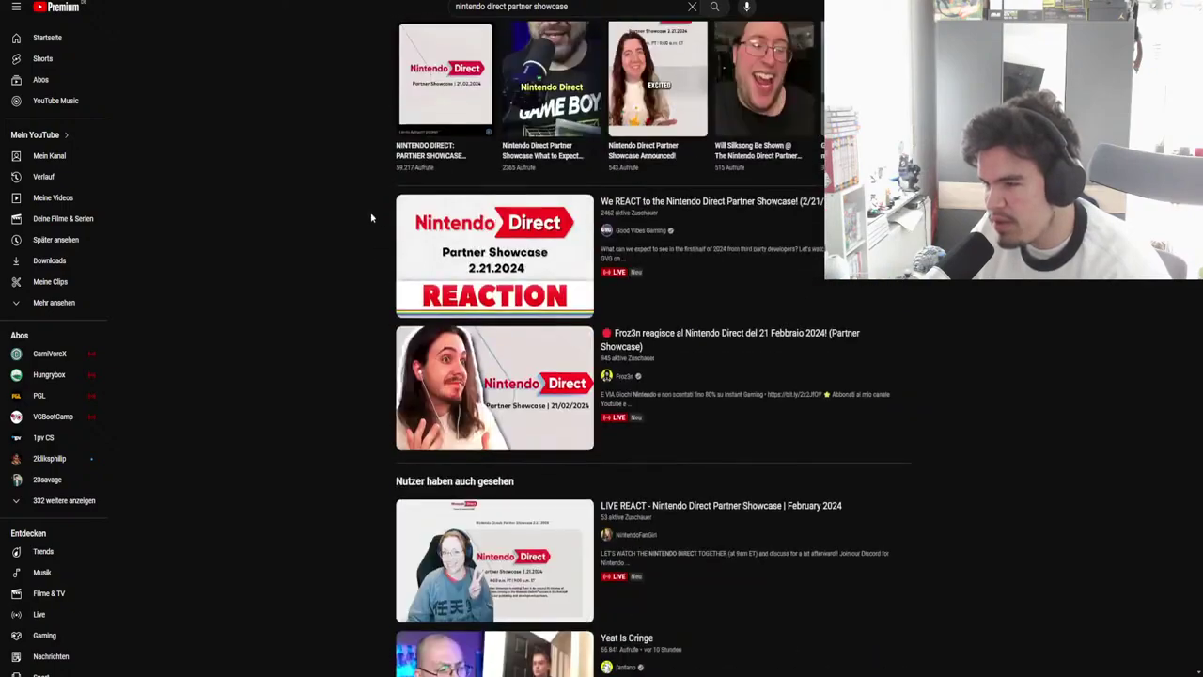
Search for "nintendo of america" and play the video "Nintendo Direct: Partner Showcase 2.21.2024" in full screen
left_click_drag(569, 6, 488, 7)
type("of")
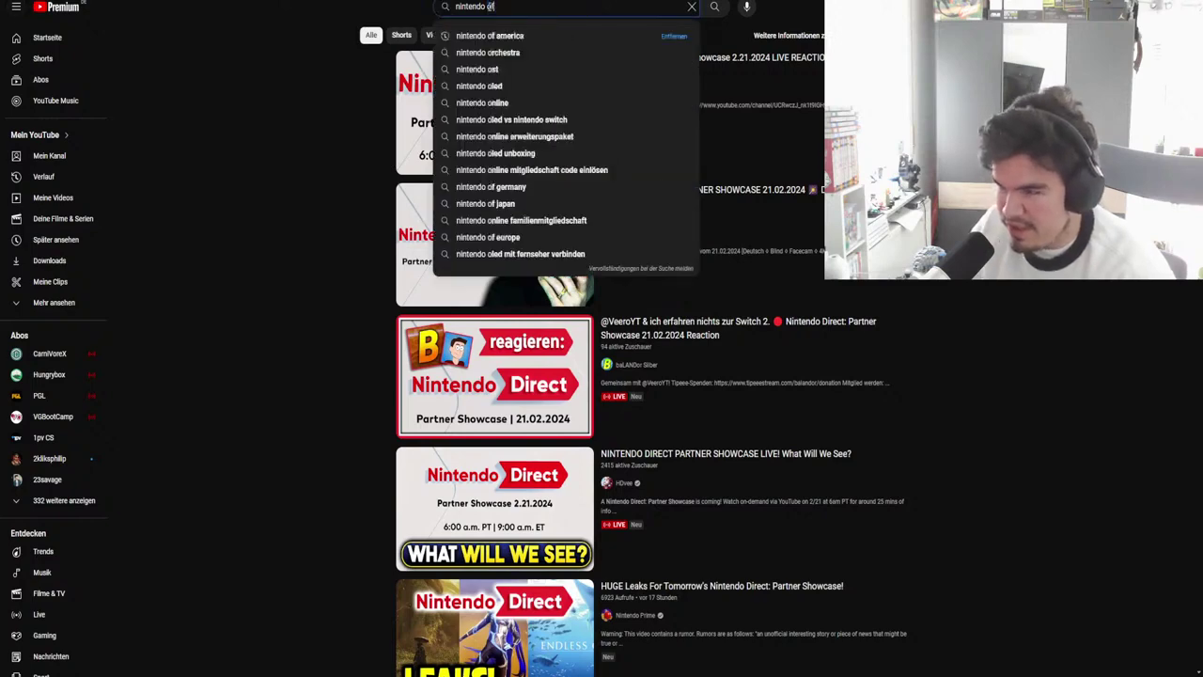
left_click(503, 35)
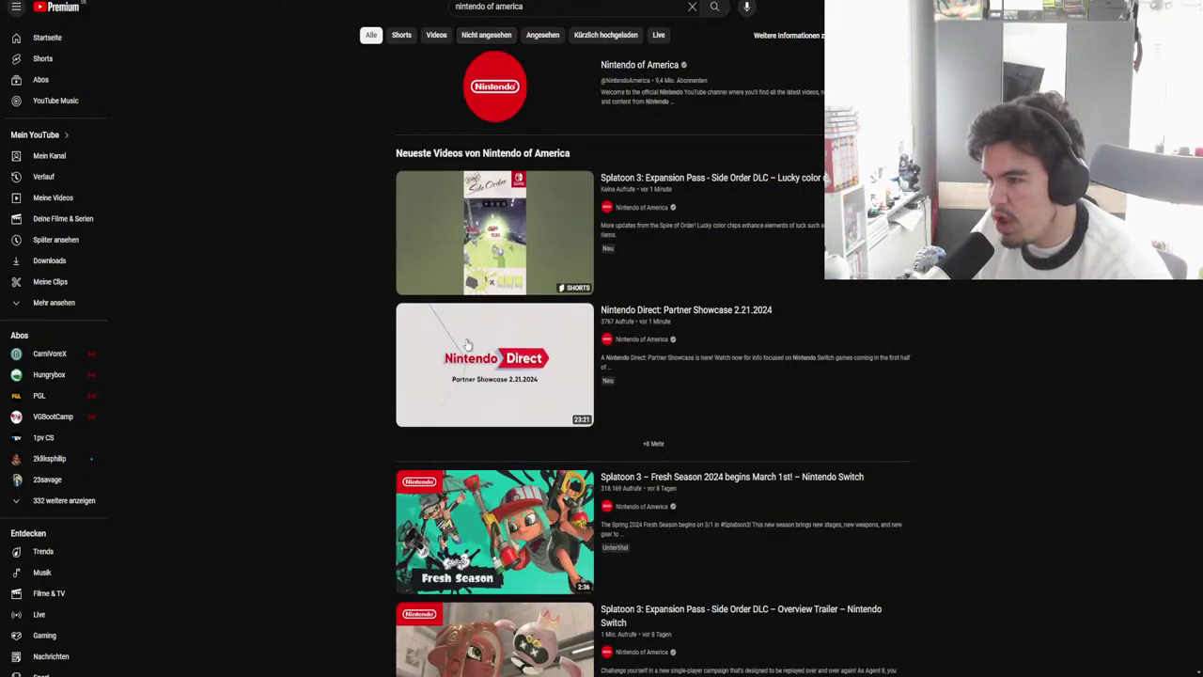
left_click(467, 367)
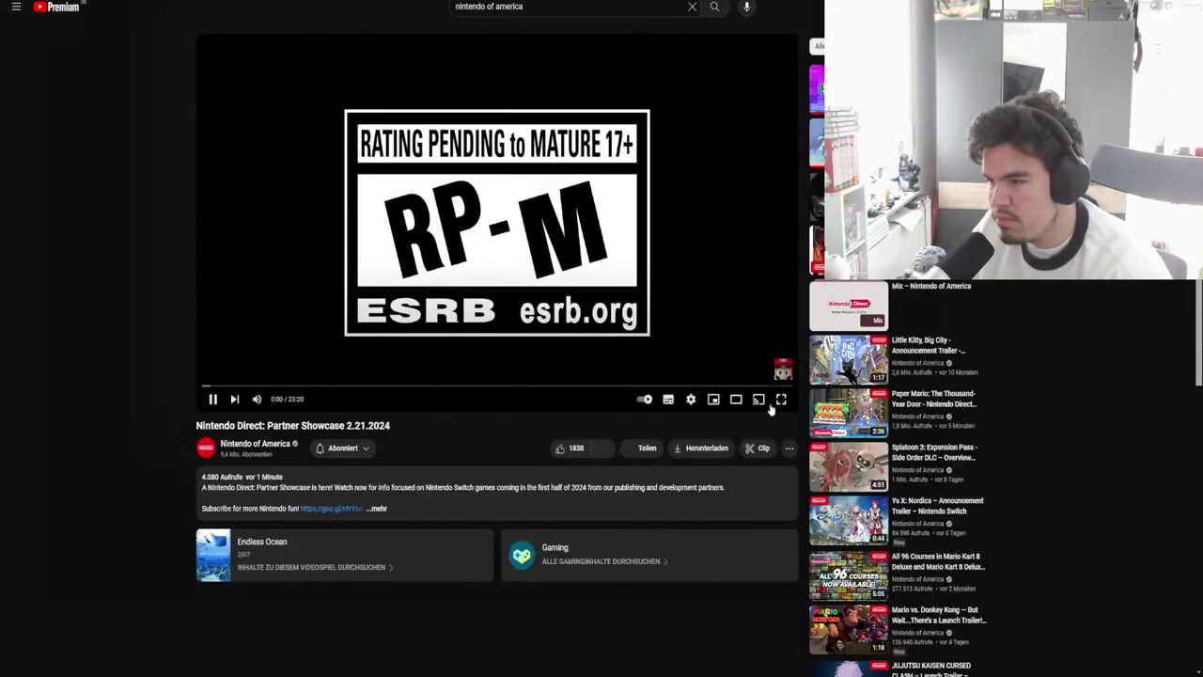
key("f")
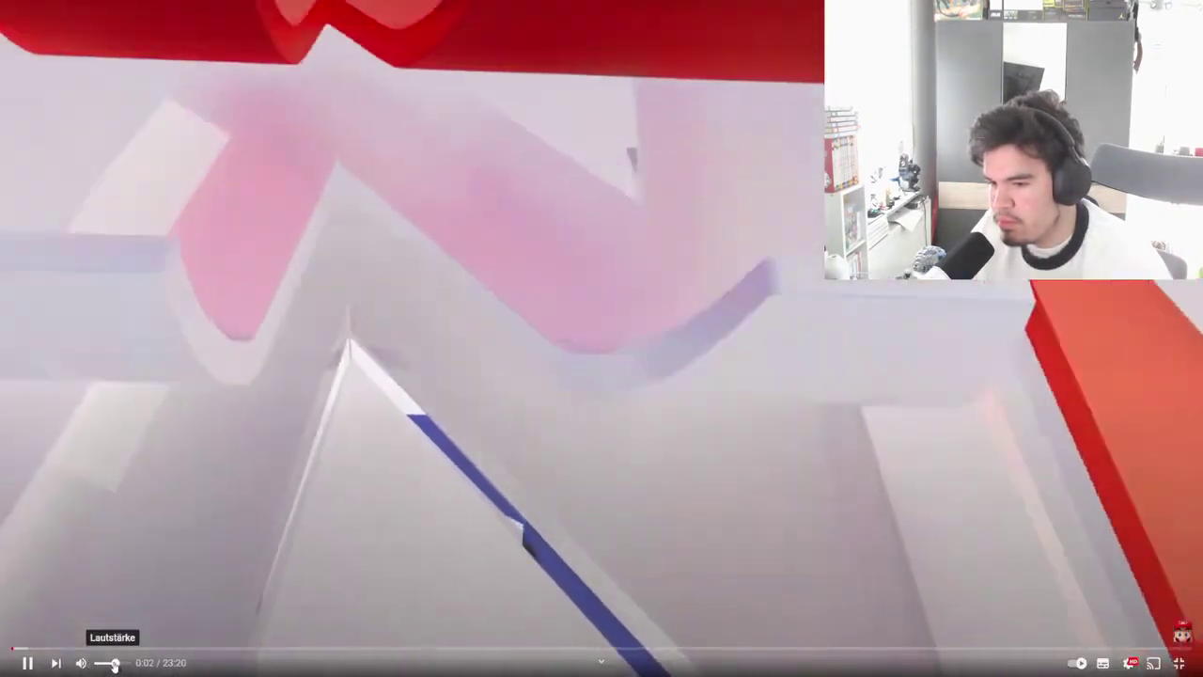